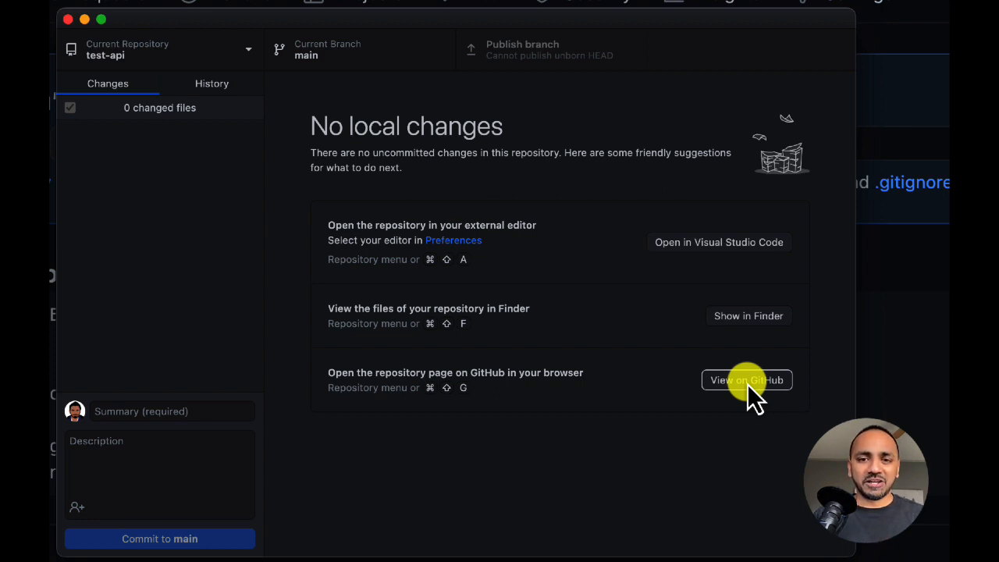
Open the test-api repository in Visual Studio Code and enlarge the editor's interface by three zoom levels.
{"action": "left_click", "coordinate": [708, 244]}
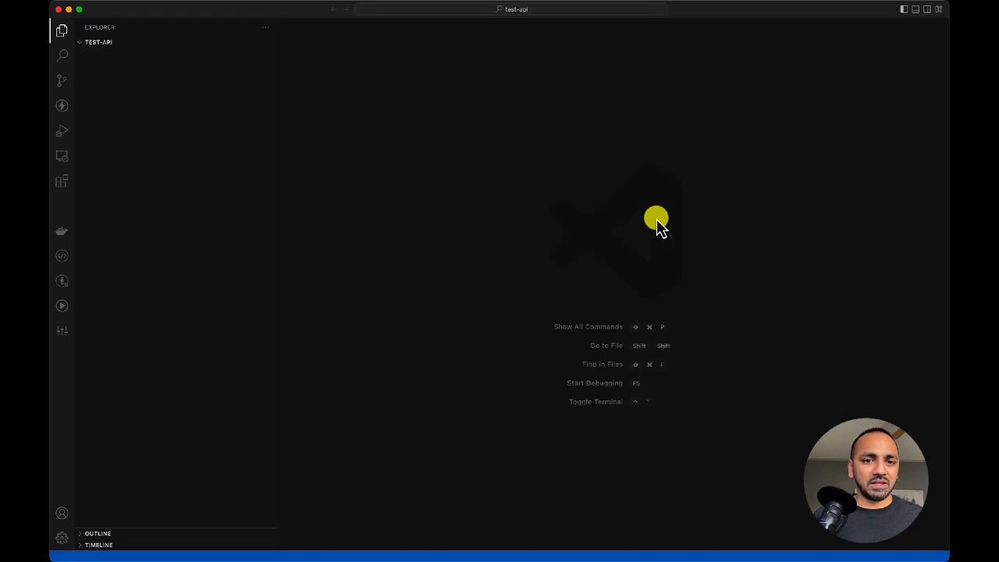
{"action": "key", "text": "super+equal"}
{"action": "key", "text": "super+equal"}
{"action": "key", "text": "super+equal"}
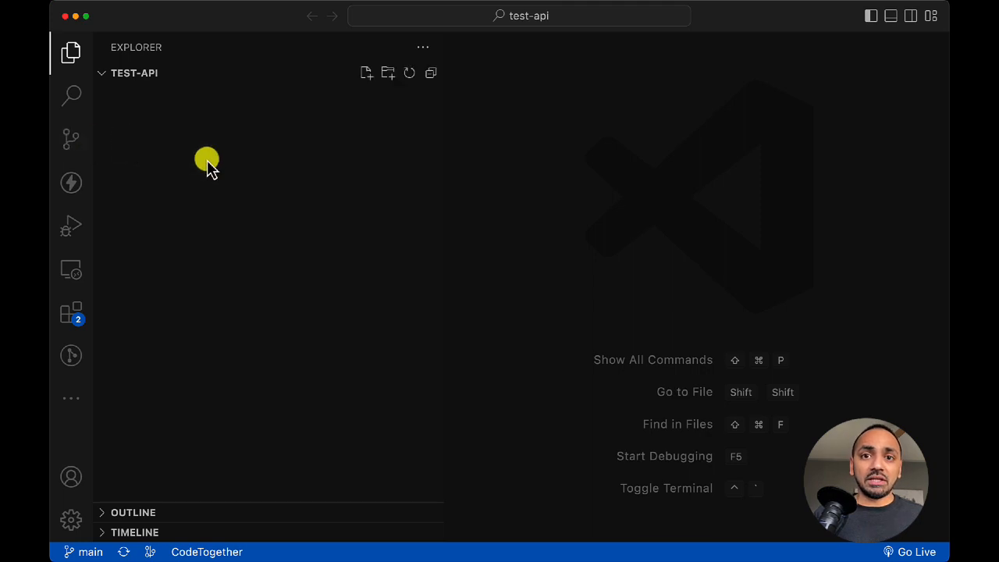
Leave the code editor and launch iTerm.
{"action": "key", "text": "super+Tab"}
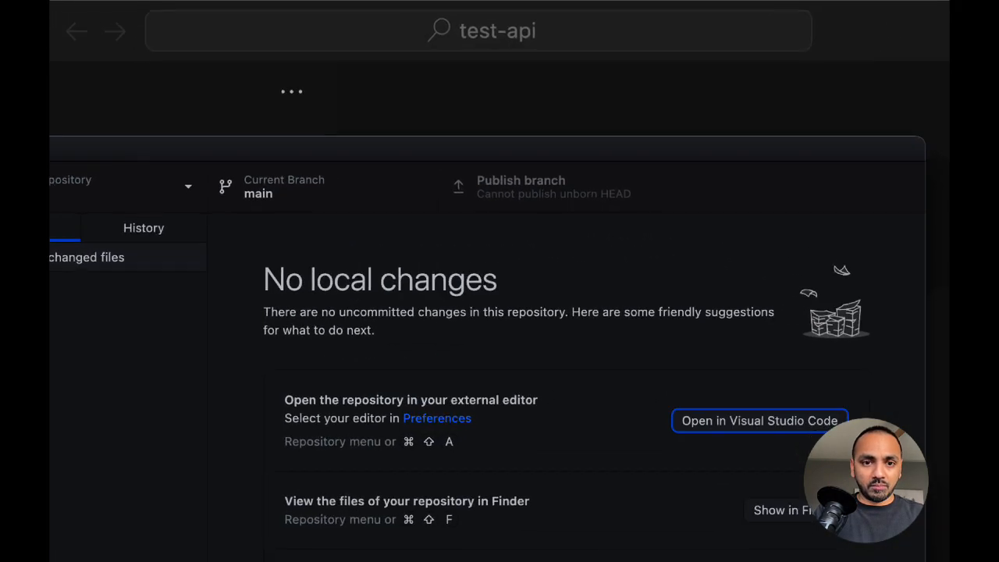
{"action": "key", "text": "super+space"}
{"action": "type", "text": "iterm"}
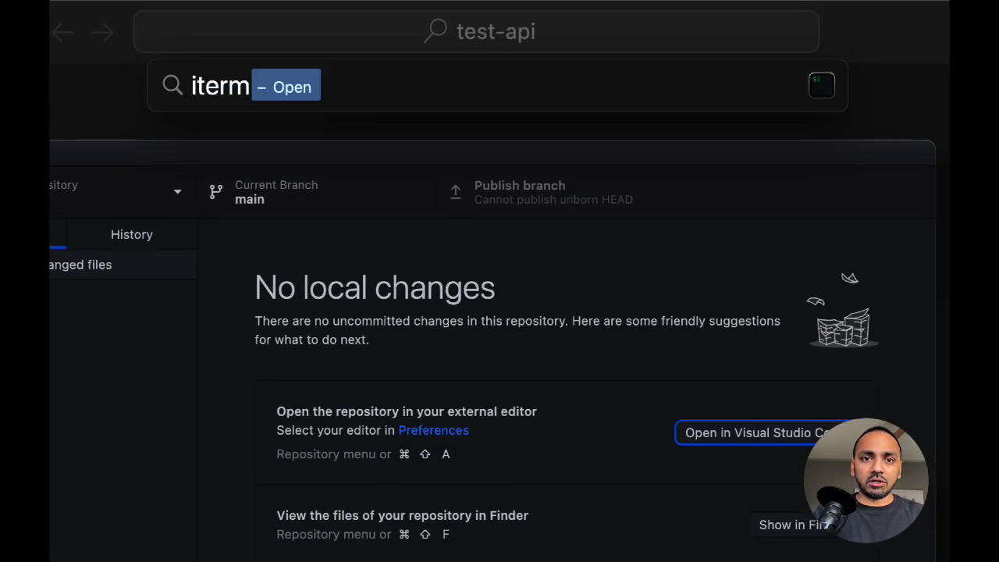
{"action": "key", "text": "Return"}
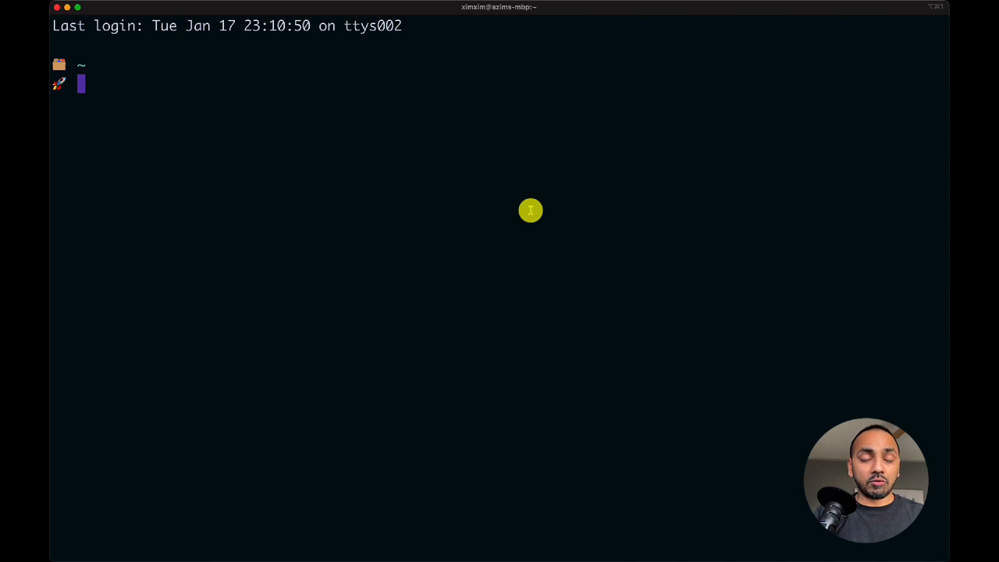
Enter a cd command with the path Documents/GitHub/ and allow iTerm to access files in the Documents folder.
{"action": "type", "text": "cd Documents/"}
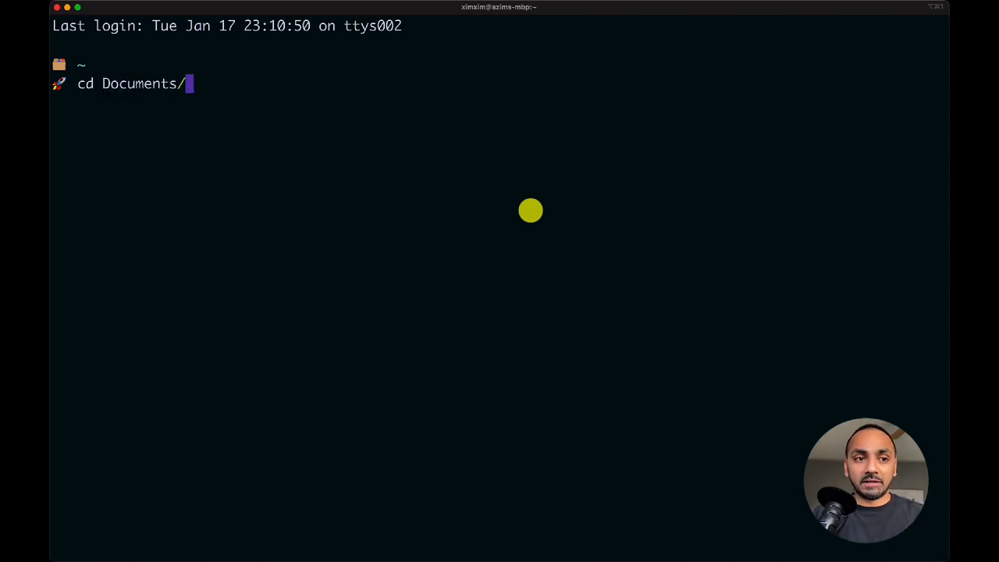
{"action": "type", "text": "Git"}
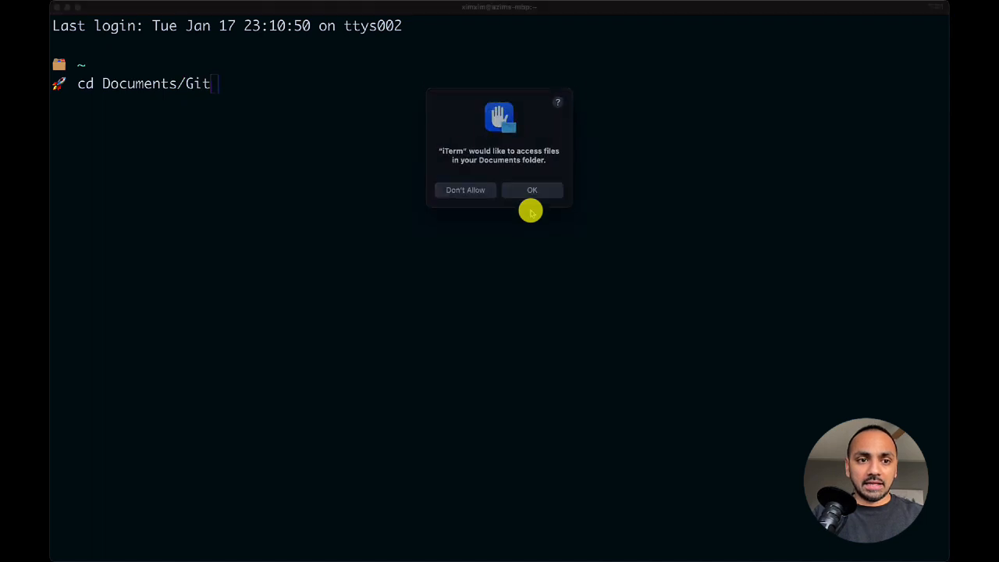
{"action": "left_click", "coordinate": [530, 188]}
{"action": "key", "text": "Tab"}
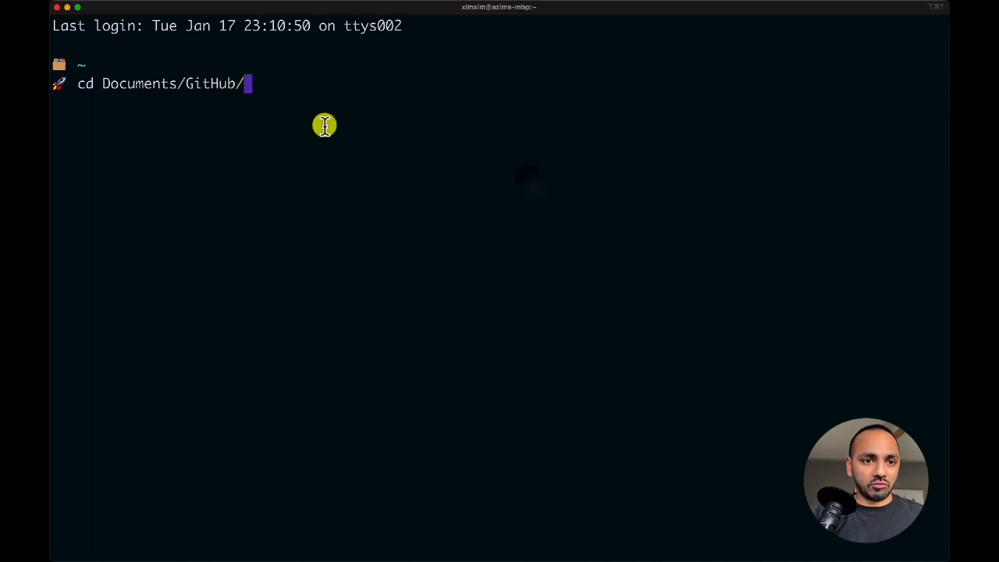
{"action": "type", "text": "t"}
{"action": "key", "text": "Tab"}
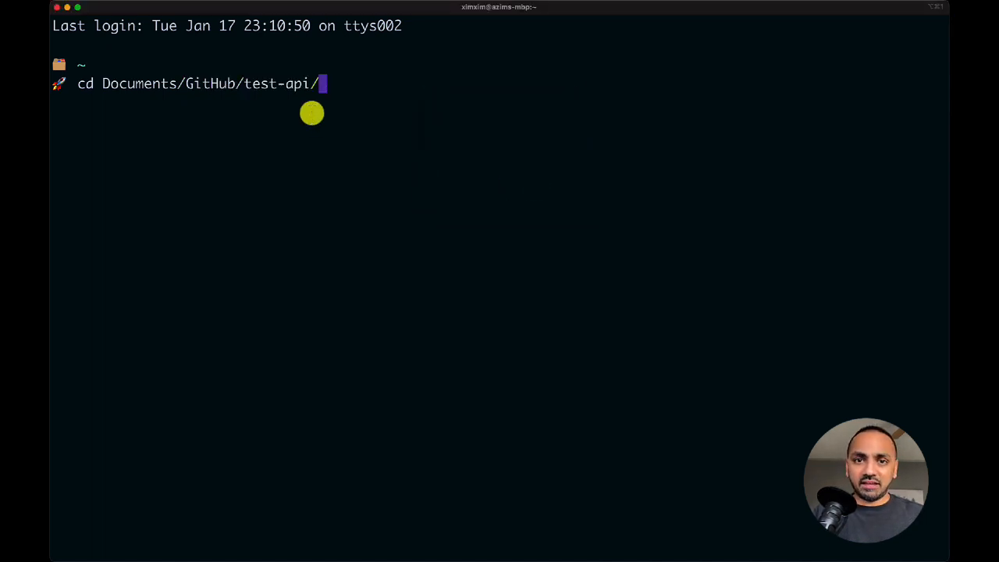
{"action": "key", "text": "Tab"}
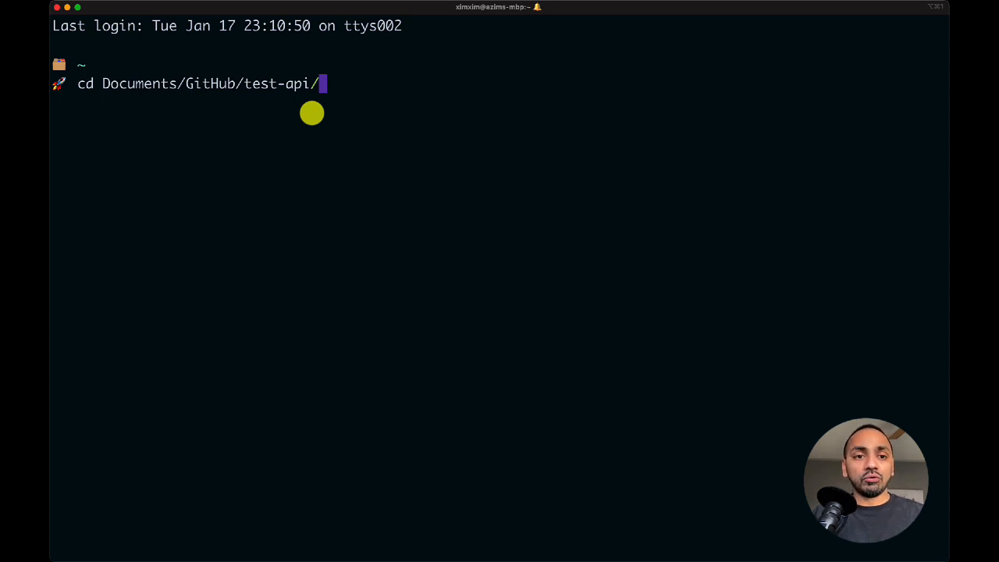
{"action": "key", "text": "BackSpace"}
{"action": "key", "text": "BackSpace"}
{"action": "key", "text": "BackSpace"}
{"action": "key", "text": "BackSpace"}
{"action": "key", "text": "BackSpace"}
{"action": "key", "text": "BackSpace"}
{"action": "key", "text": "BackSpace"}
{"action": "key", "text": "BackSpace"}
{"action": "key", "text": "BackSpace"}
{"action": "key", "text": "BackSpace"}
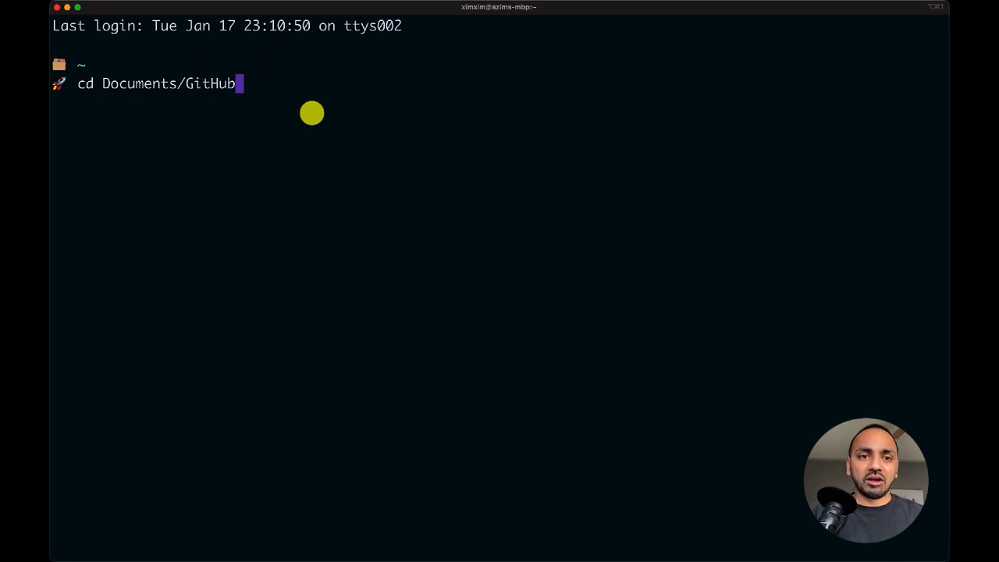
Change into the Documents/GitHub/test-api folder and initialise an npm package there with npm init -y.
{"action": "type", "text": "/"}
{"action": "type", "text": "t"}
{"action": "key", "text": "Tab"}
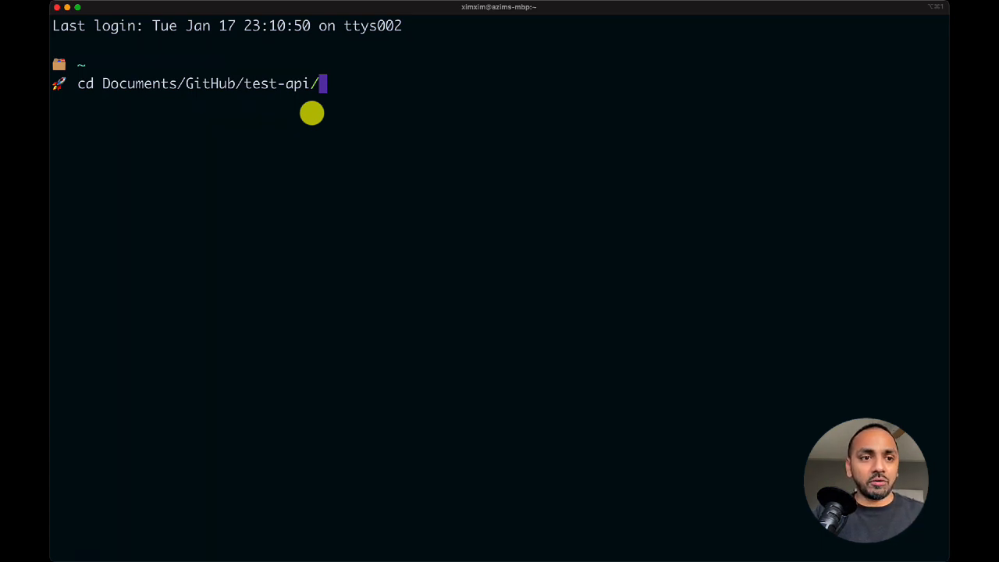
{"action": "key", "text": "Return"}
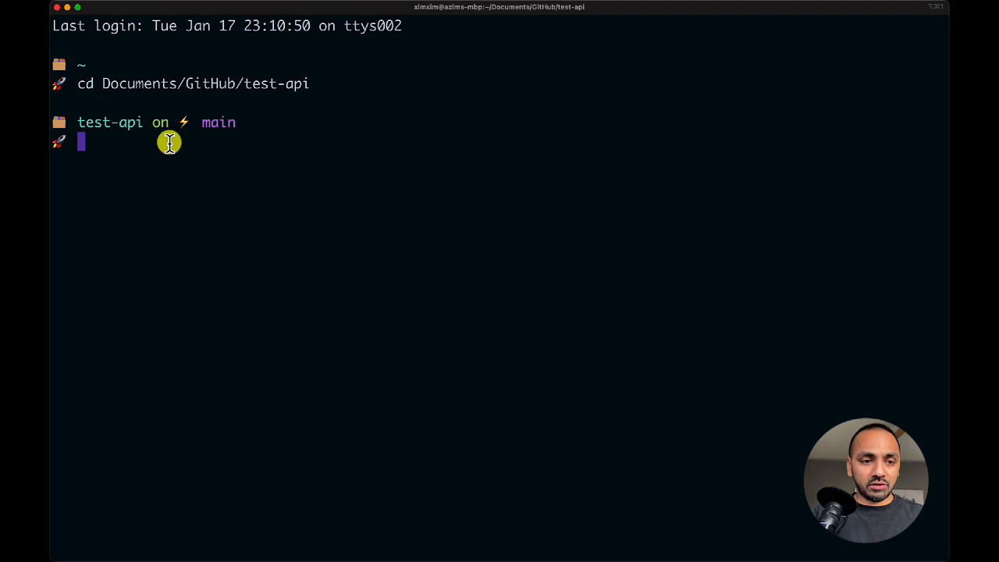
{"action": "type", "text": "npm init -y"}
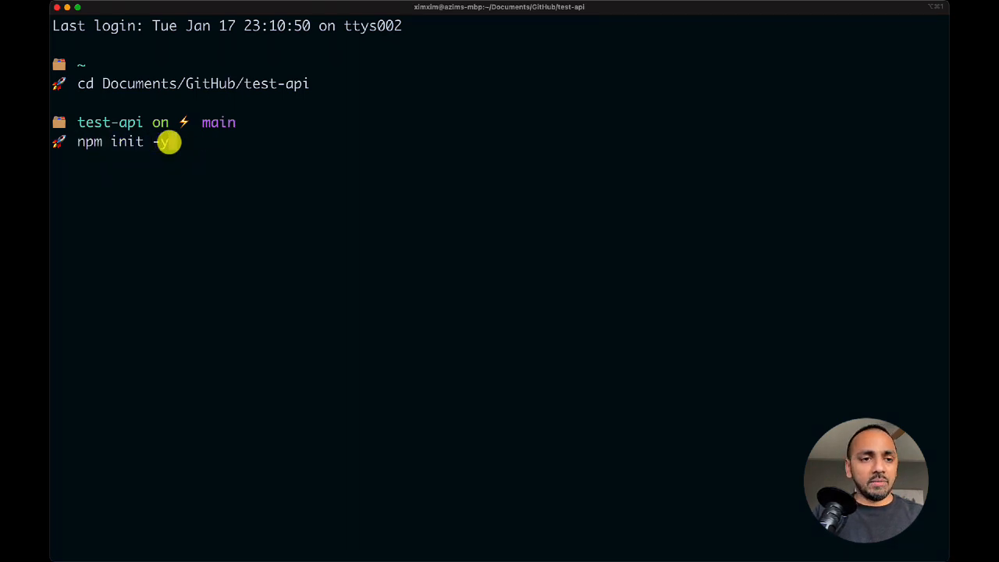
{"action": "key", "text": "Return"}
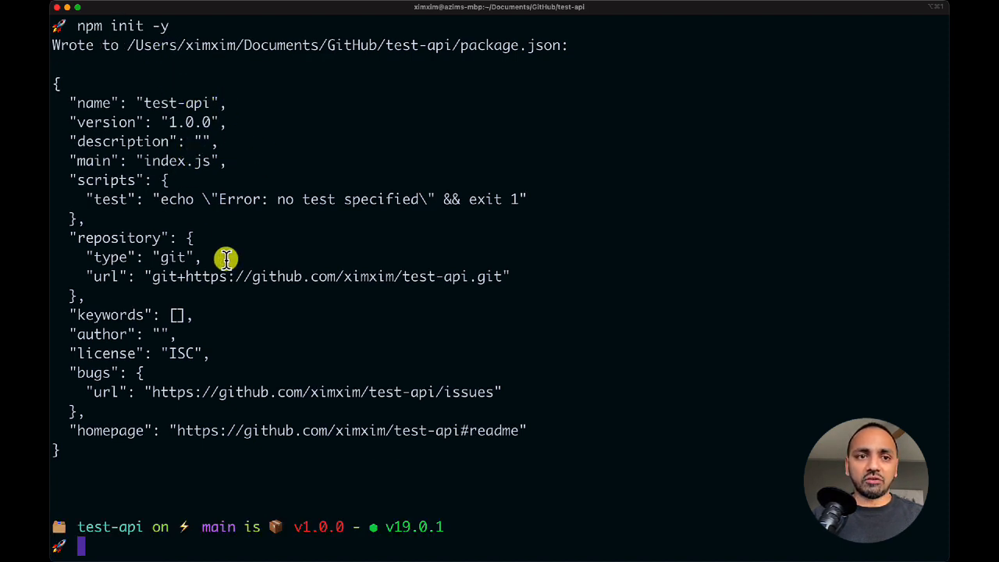
Switch to Visual Studio Code and open package.json from the file explorer to view its contents.
{"action": "key", "text": "super+Tab"}
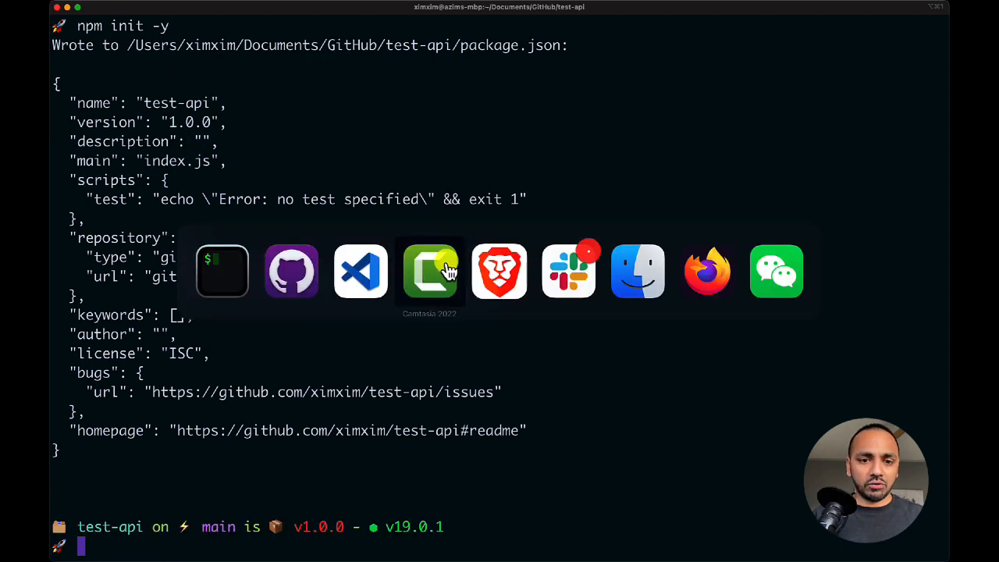
{"action": "left_click", "coordinate": [361, 271]}
{"action": "left_click", "coordinate": [72, 59]}
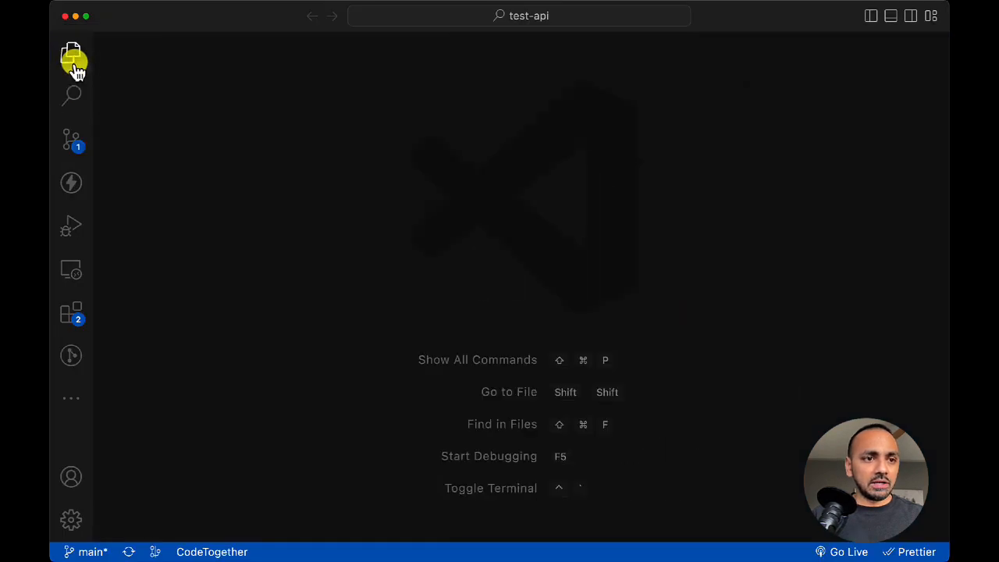
{"action": "left_click", "coordinate": [72, 58]}
{"action": "left_click", "coordinate": [164, 95]}
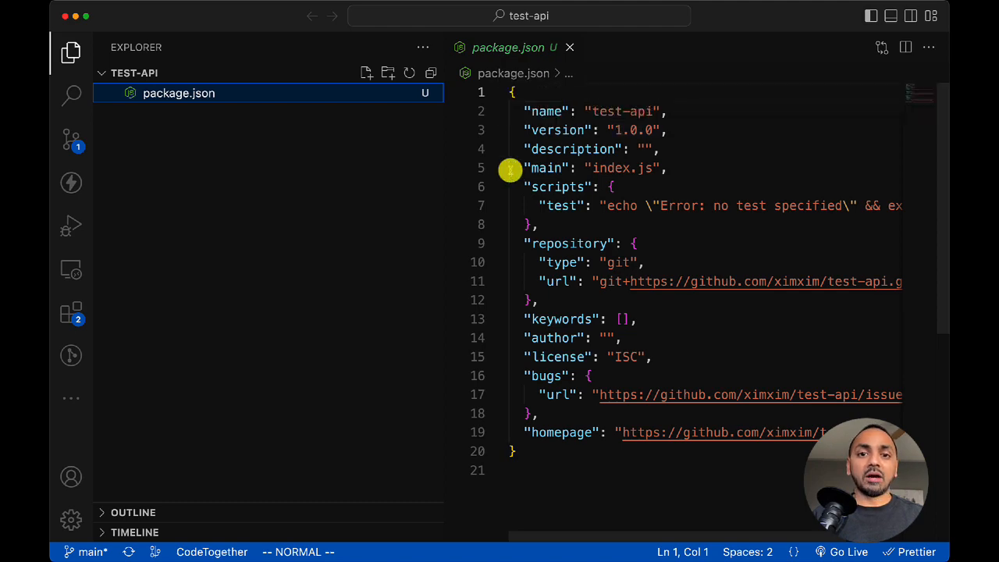
Review the package.json change in GitHub Desktop, and reload the test-api repository page in Firefox.
{"action": "key", "text": "super+Tab"}
{"action": "key", "text": "super+Tab"}
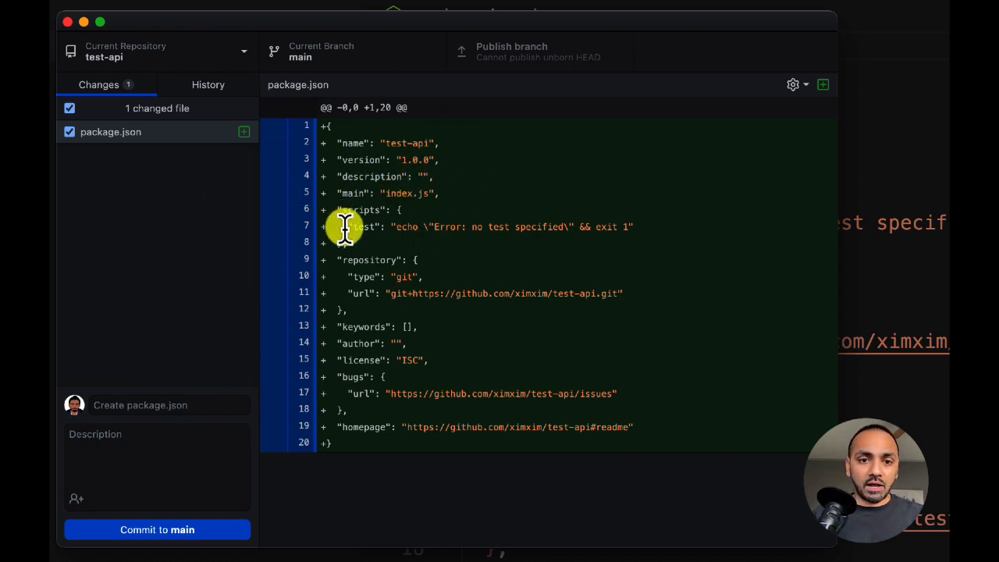
{"action": "key", "text": "super+Tab"}
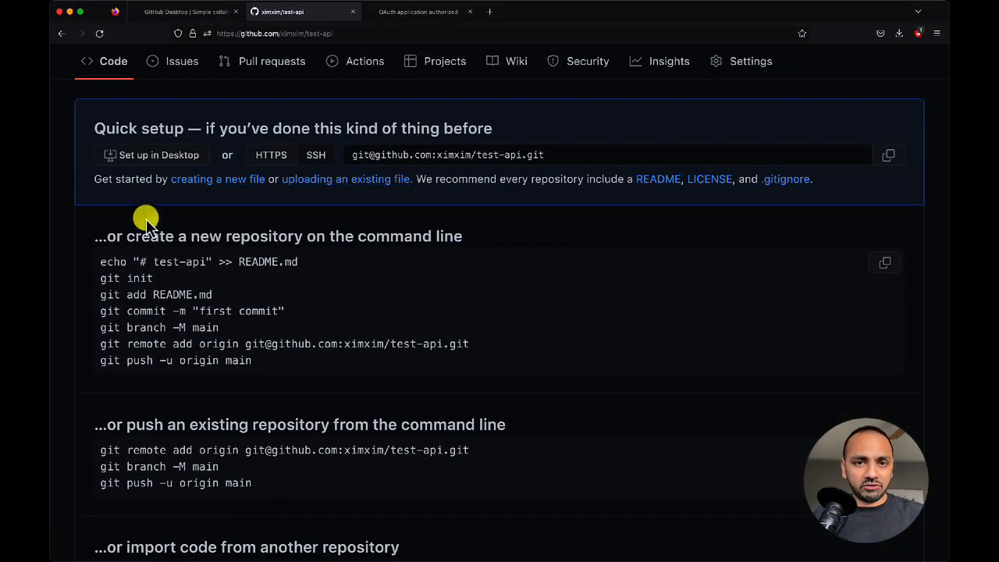
{"action": "key", "text": "super+r"}
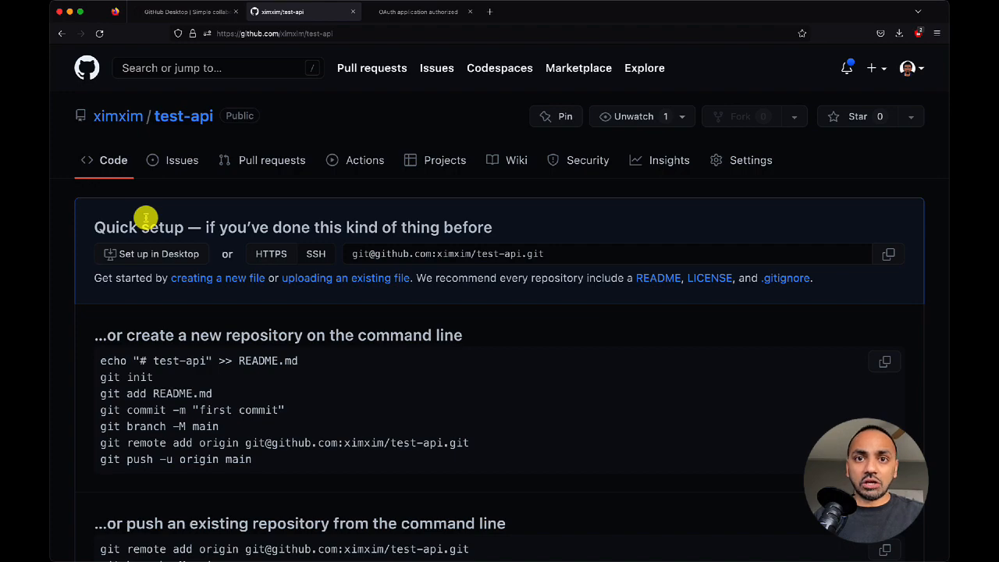
Switch to GitHub Desktop and commit package.json to main with the summary "Create package.json".
{"action": "key", "text": "super+Tab"}
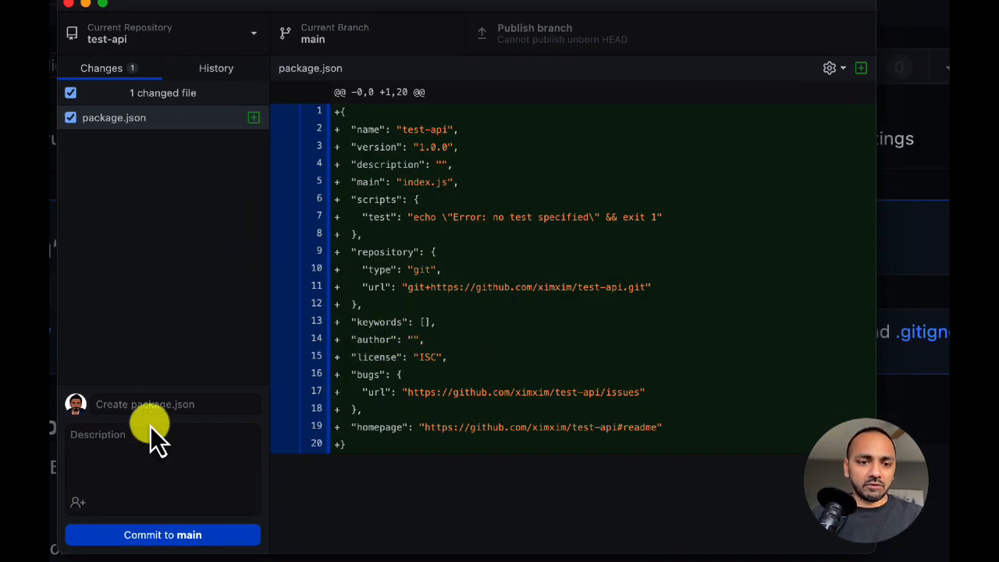
{"action": "left_click", "coordinate": [157, 405]}
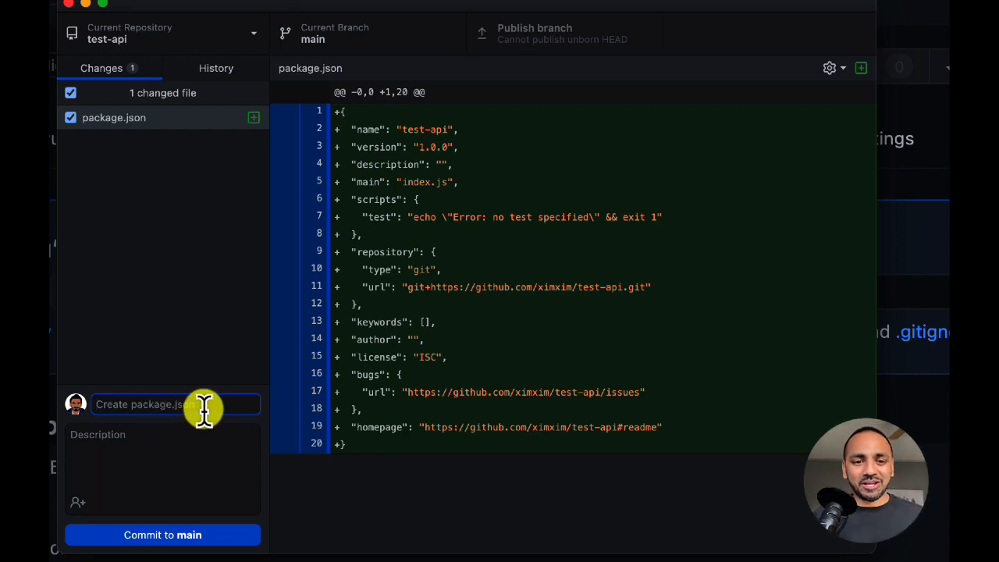
{"action": "type", "text": "d"}
{"action": "key", "text": "BackSpace"}
{"action": "type", "text": "Create"}
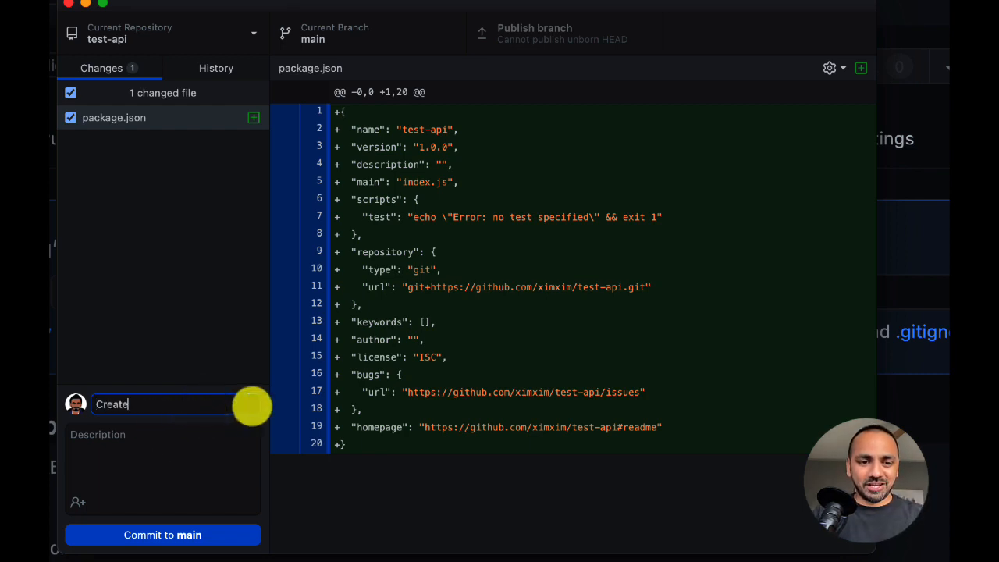
{"action": "type", "text": " package.json"}
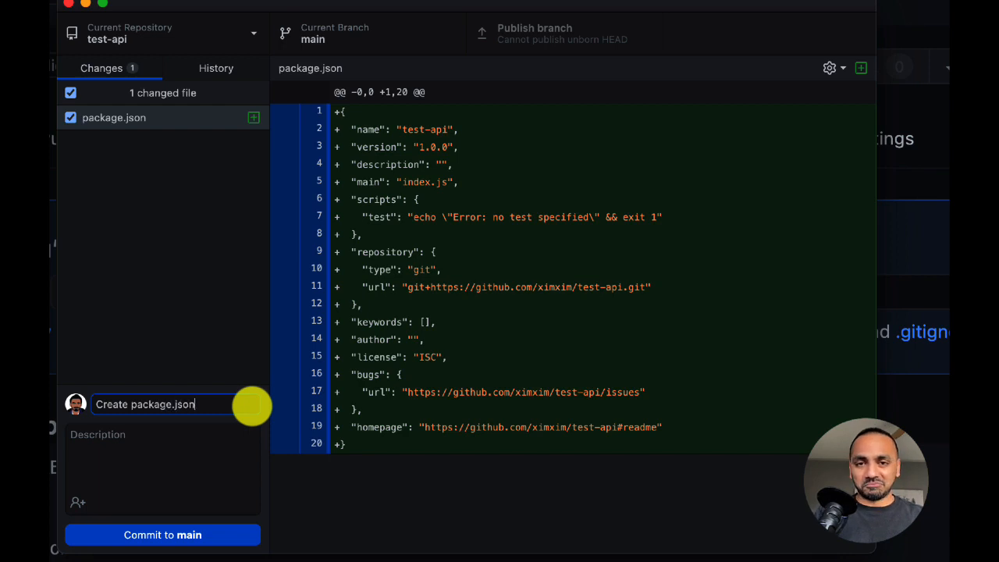
{"action": "left_click", "coordinate": [222, 455]}
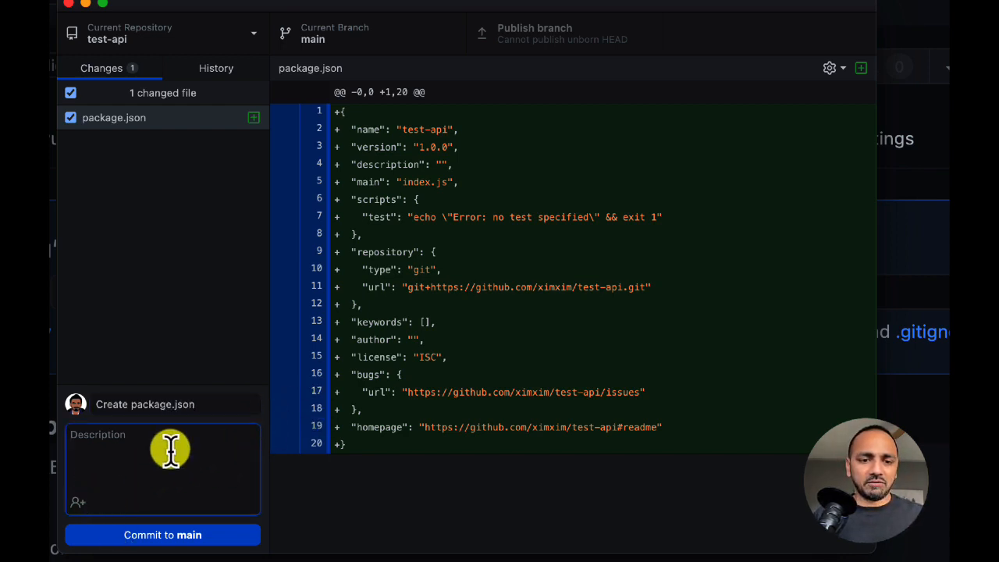
{"action": "left_click", "coordinate": [172, 539]}
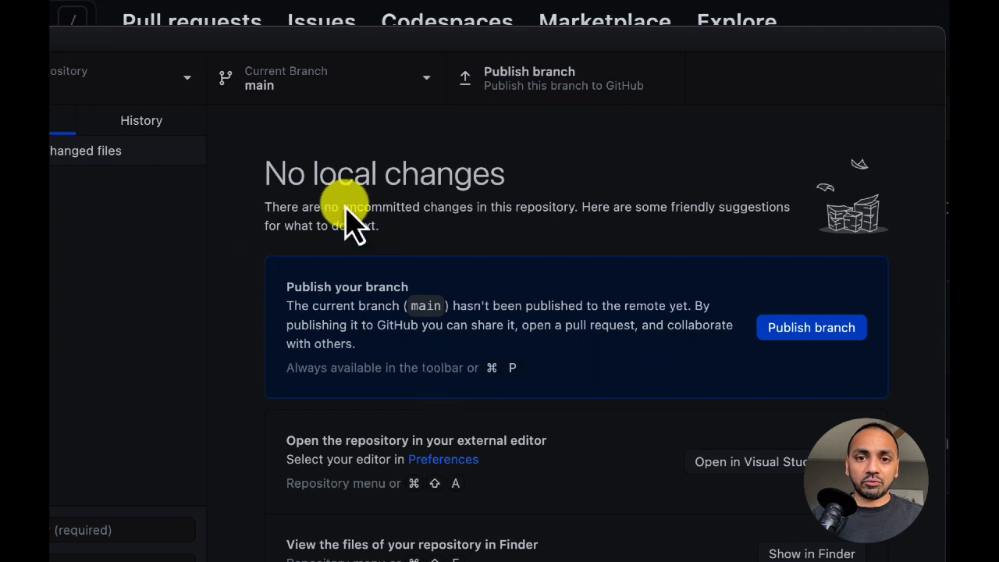
Publish the main branch to GitHub, and reload the test-api repository page in Firefox.
{"action": "left_click", "coordinate": [816, 332]}
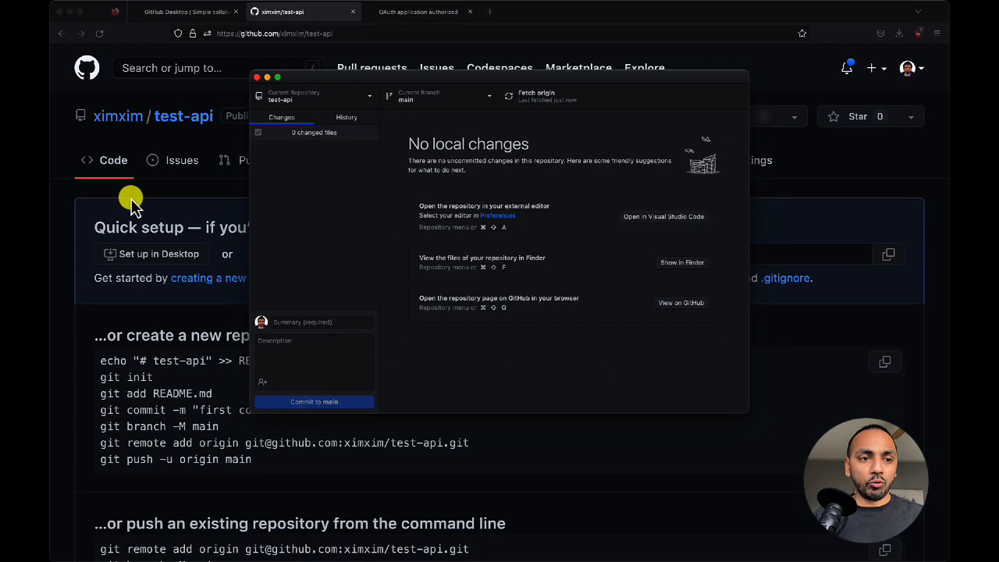
{"action": "left_click", "coordinate": [131, 202]}
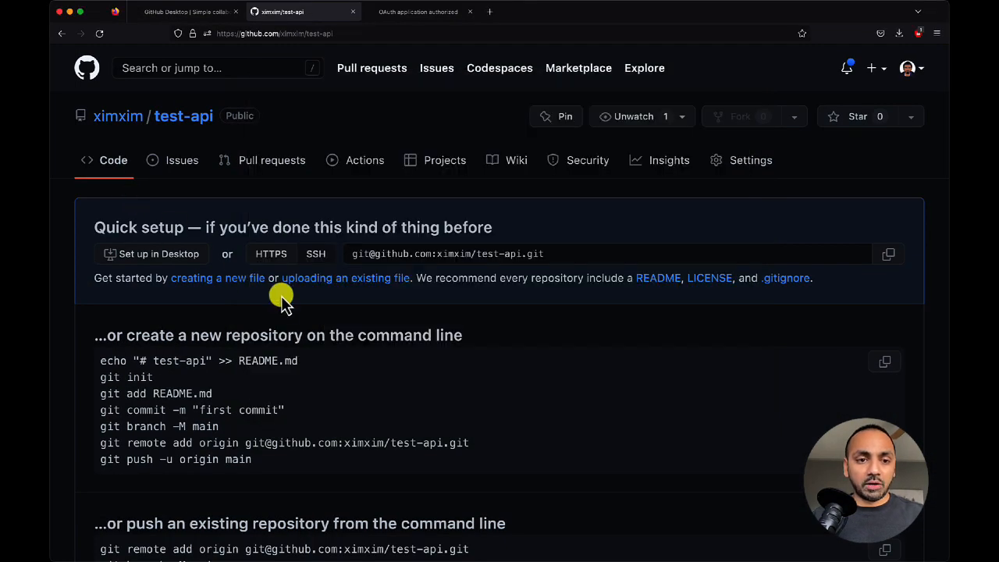
{"action": "key", "text": "super+r"}
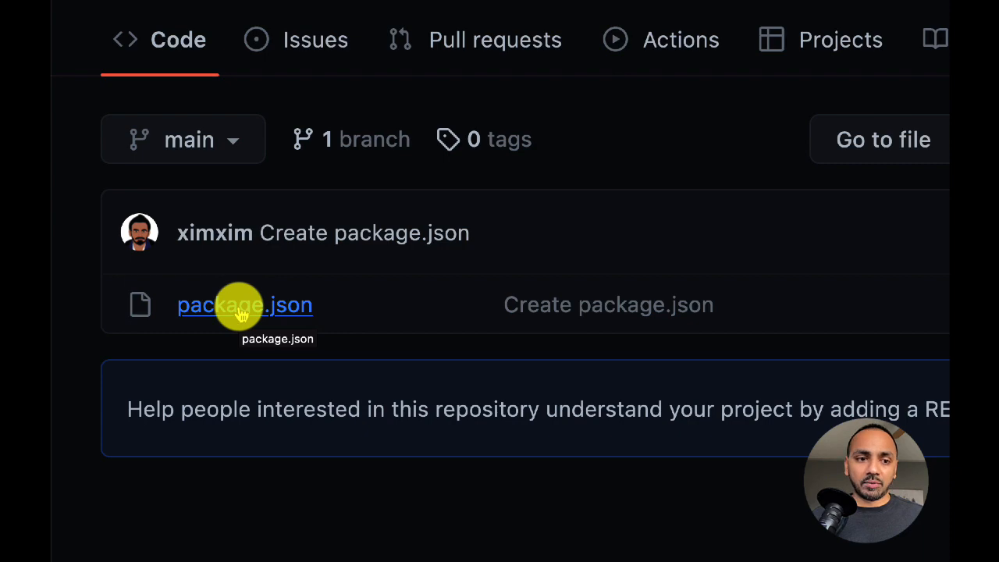
Switch to GitHub Desktop and create a branch named develop based on main.
{"action": "key", "text": "super+Tab"}
{"action": "left_click", "coordinate": [567, 294]}
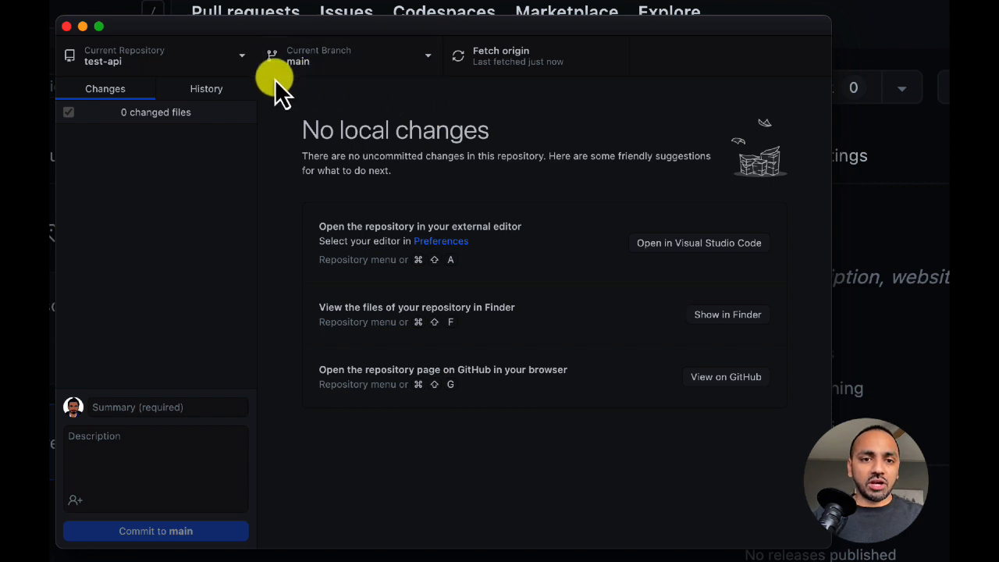
{"action": "left_click", "coordinate": [334, 59]}
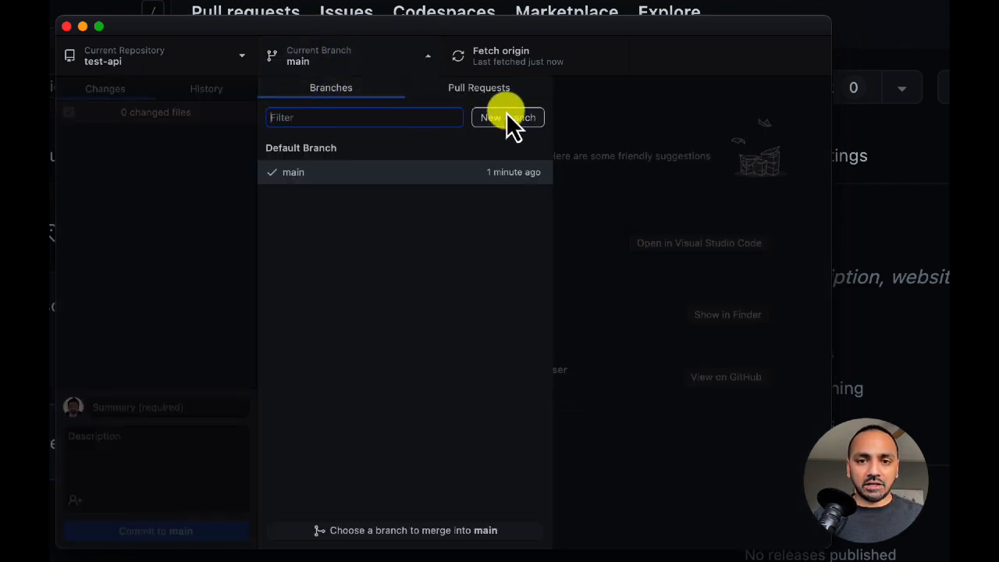
{"action": "left_click", "coordinate": [499, 119]}
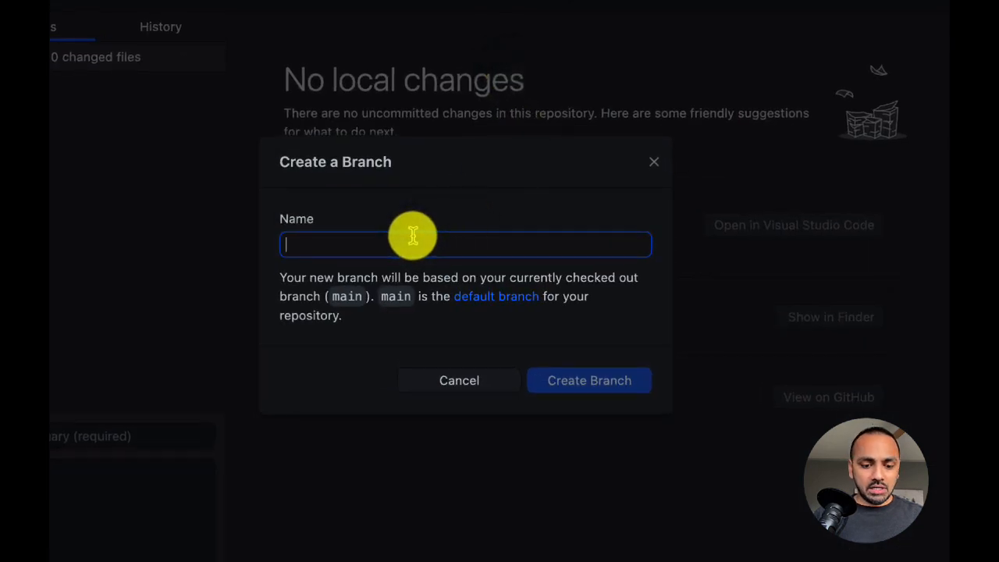
{"action": "type", "text": "develoo"}
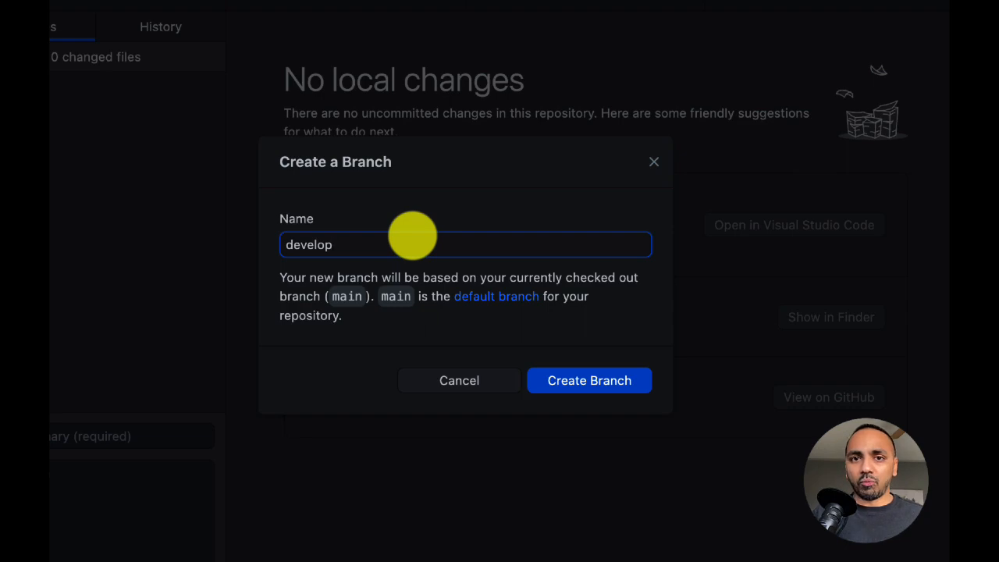
{"action": "left_click", "coordinate": [579, 383]}
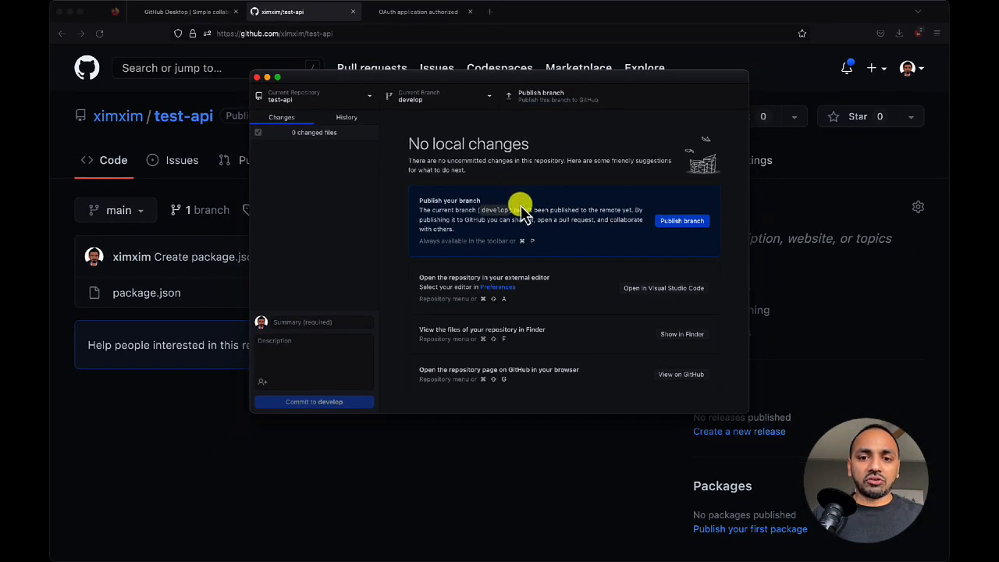
Switch to Firefox, reload the test-api repository page, and list the repository's branches.
{"action": "left_click", "coordinate": [369, 449]}
{"action": "key", "text": "super+r"}
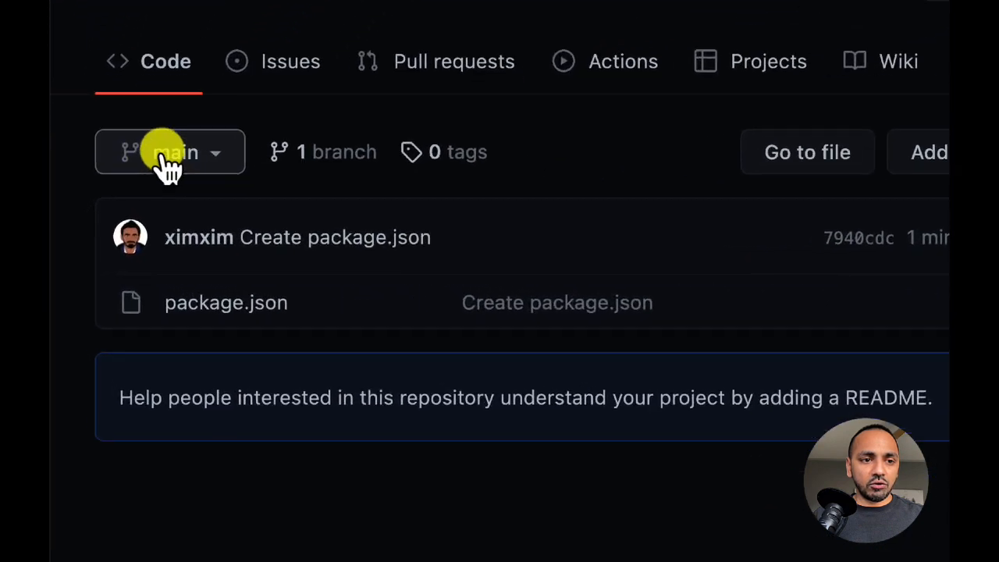
{"action": "left_click", "coordinate": [170, 150]}
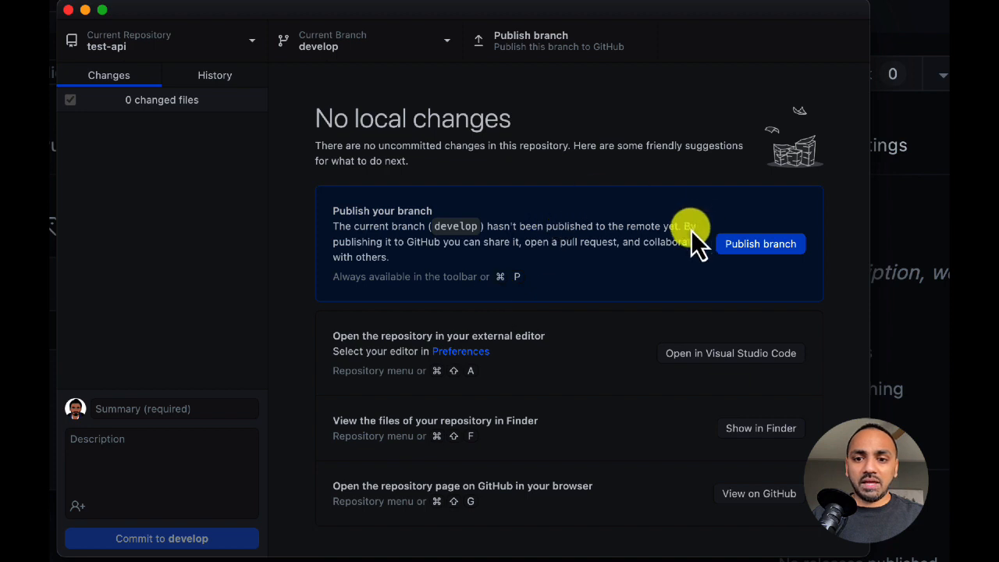
Publish the develop branch from GitHub Desktop, and reload the test-api repository page in Firefox.
{"action": "left_click", "coordinate": [779, 245]}
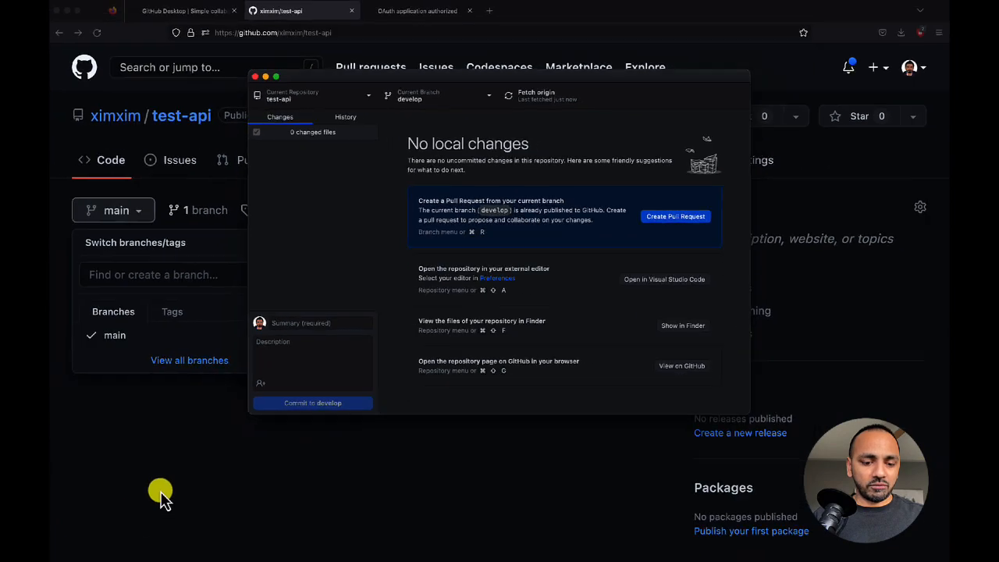
{"action": "left_click", "coordinate": [161, 491]}
{"action": "key", "text": "super+r"}
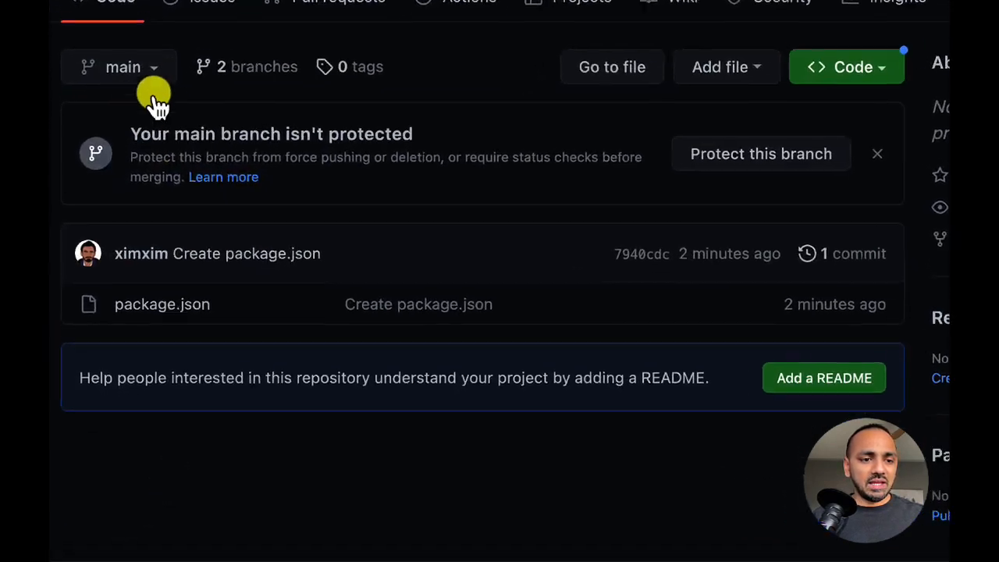
View the develop branch's files on the repository page, and switch the page back to main.
{"action": "left_click", "coordinate": [147, 71]}
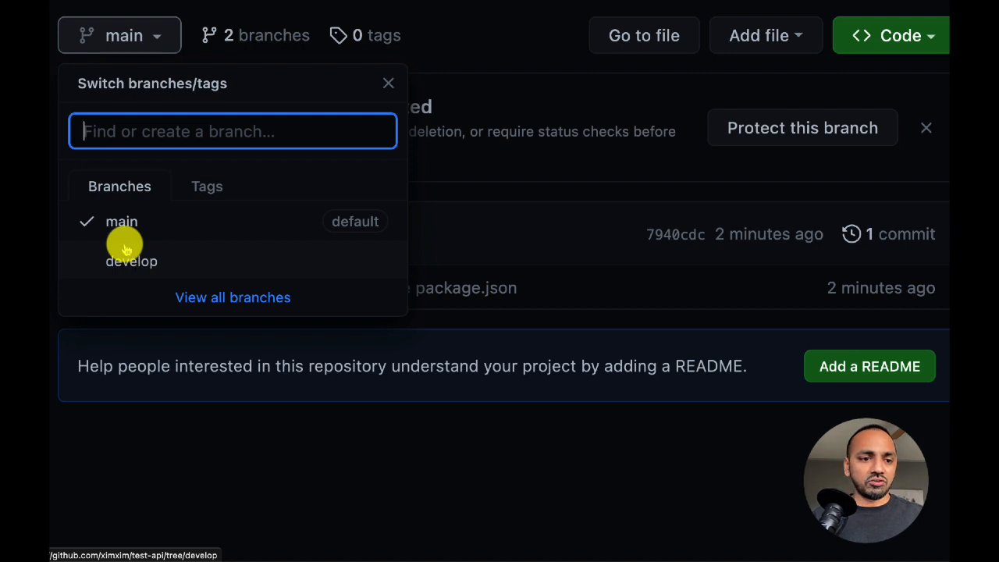
{"action": "left_click", "coordinate": [500, 245]}
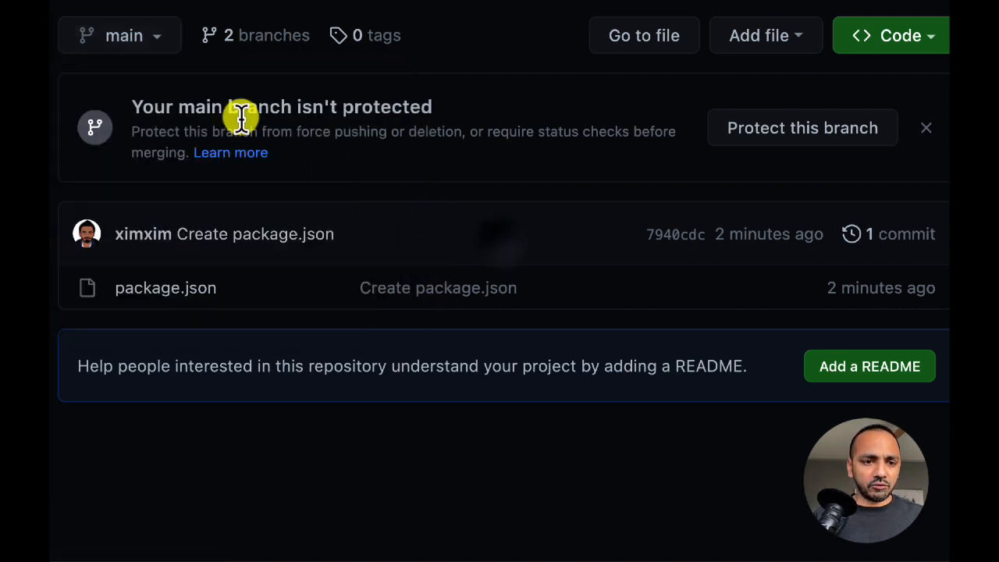
{"action": "left_click", "coordinate": [109, 35]}
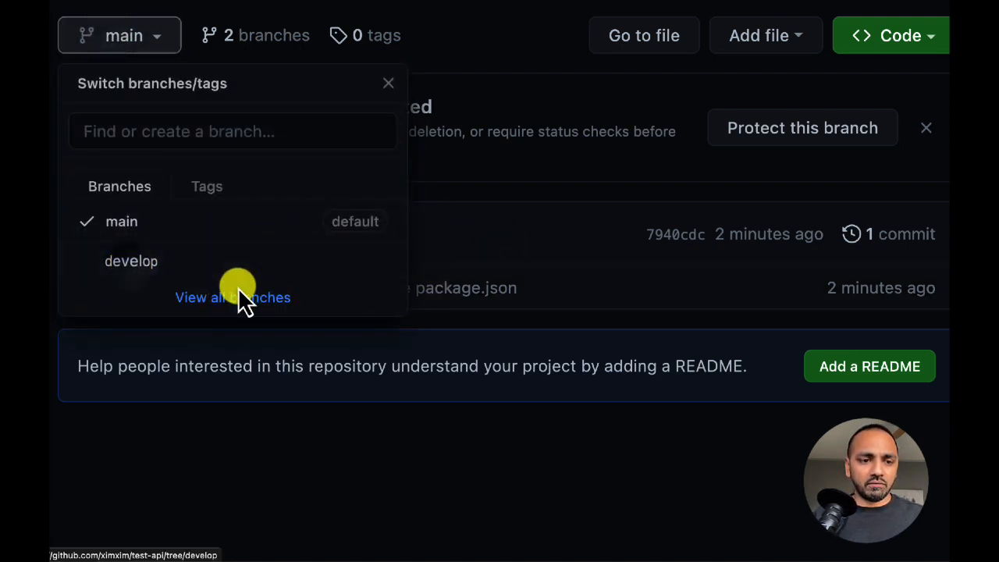
{"action": "left_click", "coordinate": [392, 261]}
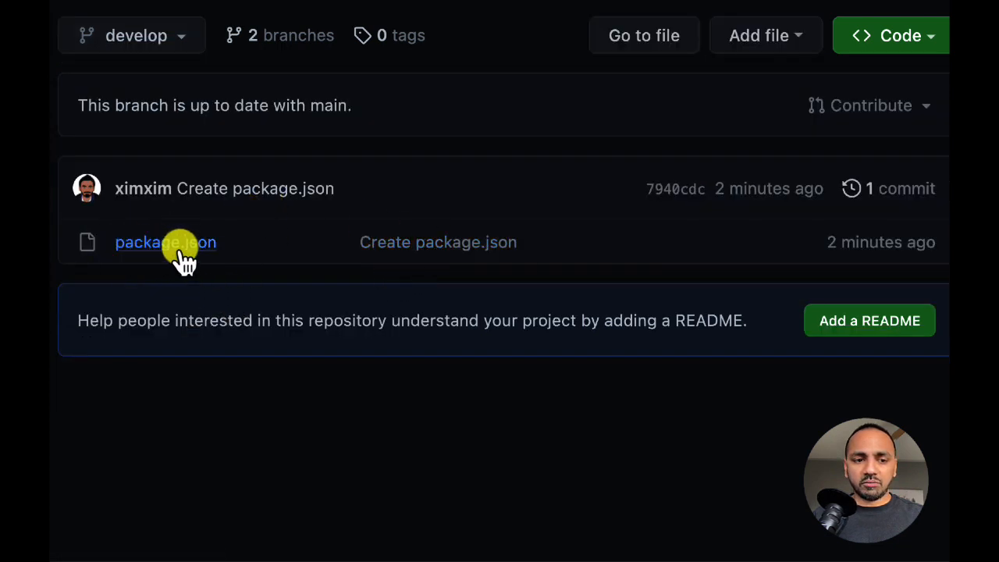
{"action": "left_click", "coordinate": [144, 33]}
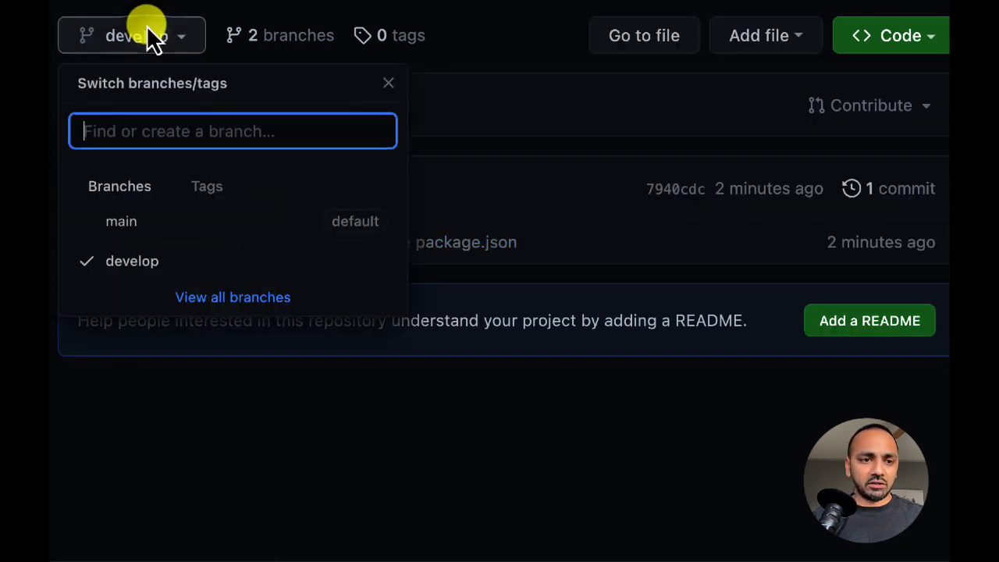
{"action": "left_click", "coordinate": [125, 222]}
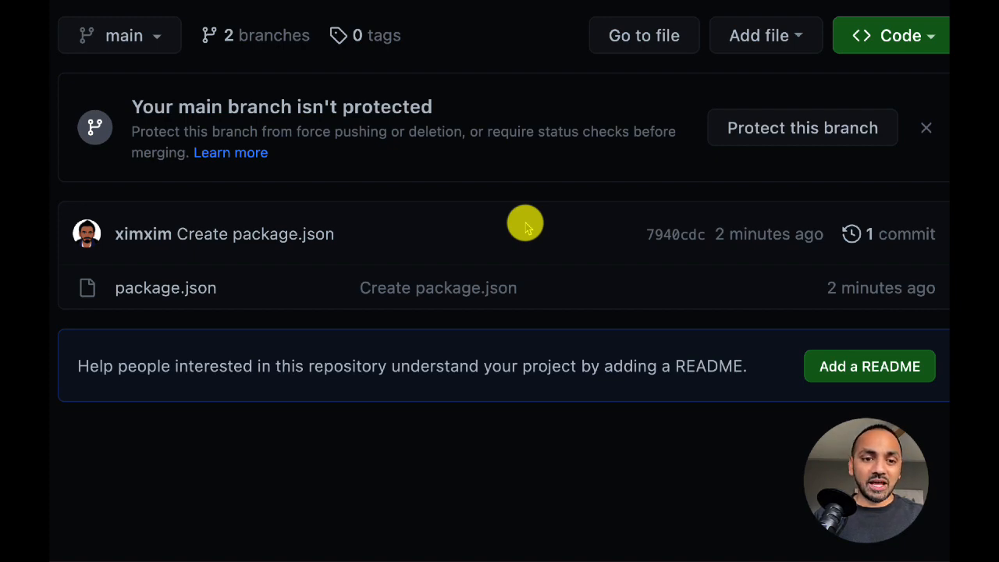
Switch to GitHub Desktop and select develop as the current branch.
{"action": "key", "text": "super+Tab"}
{"action": "left_click", "coordinate": [372, 129]}
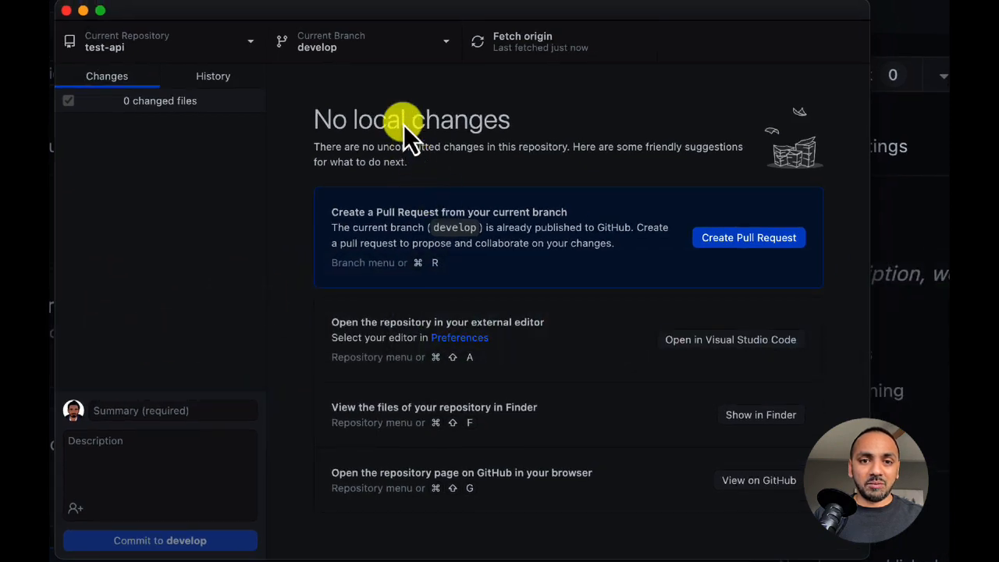
{"action": "left_click", "coordinate": [351, 49]}
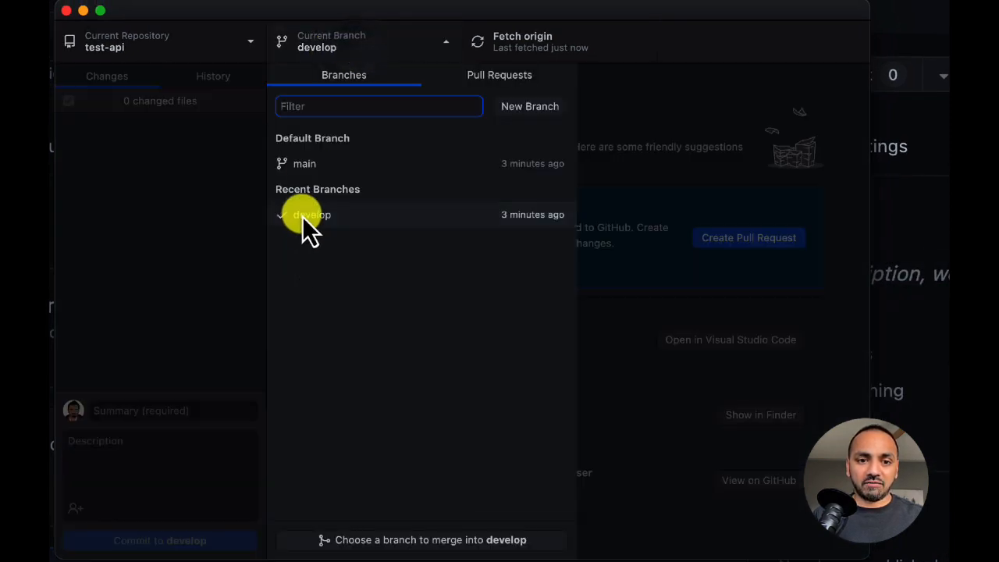
{"action": "key", "text": "Down"}
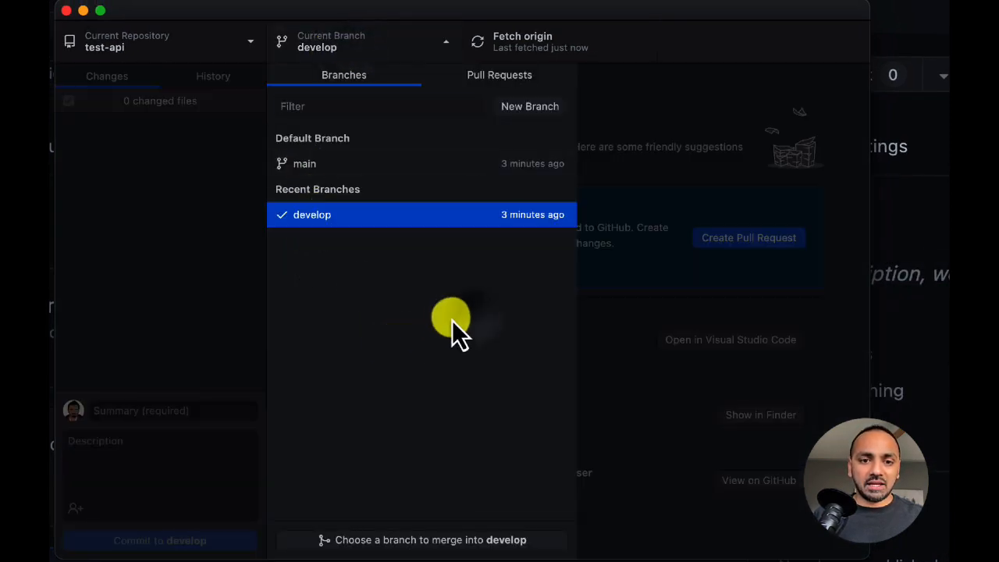
{"action": "left_click", "coordinate": [381, 214]}
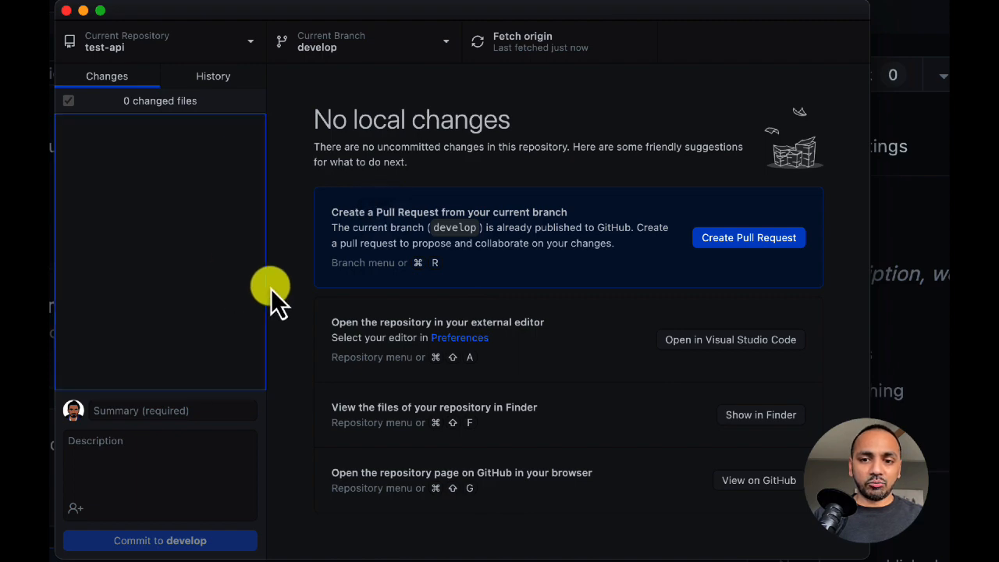
Switch to Visual Studio Code and create a file named index.js in the test-api project root.
{"action": "key", "text": "super+Tab"}
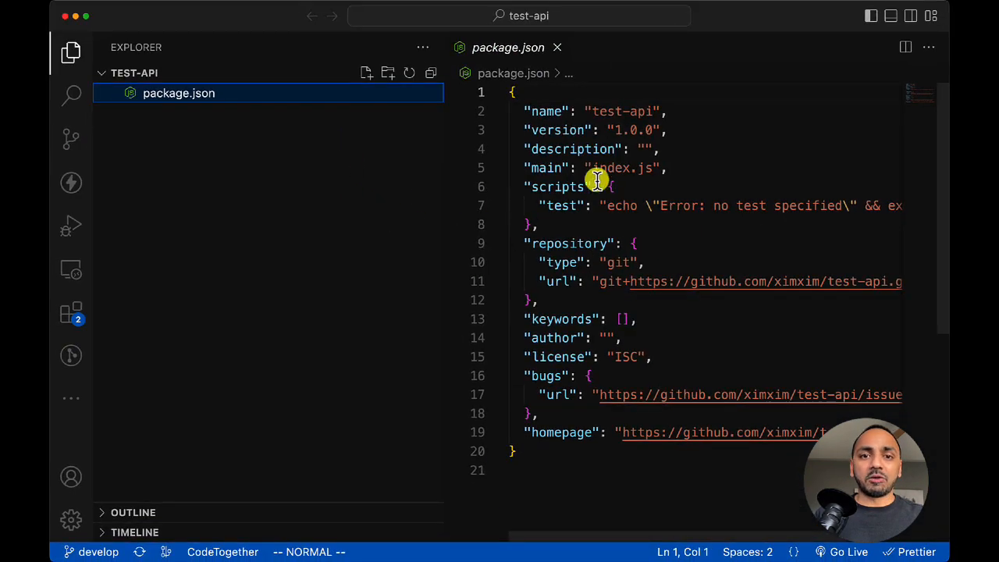
{"action": "right_click", "coordinate": [349, 248]}
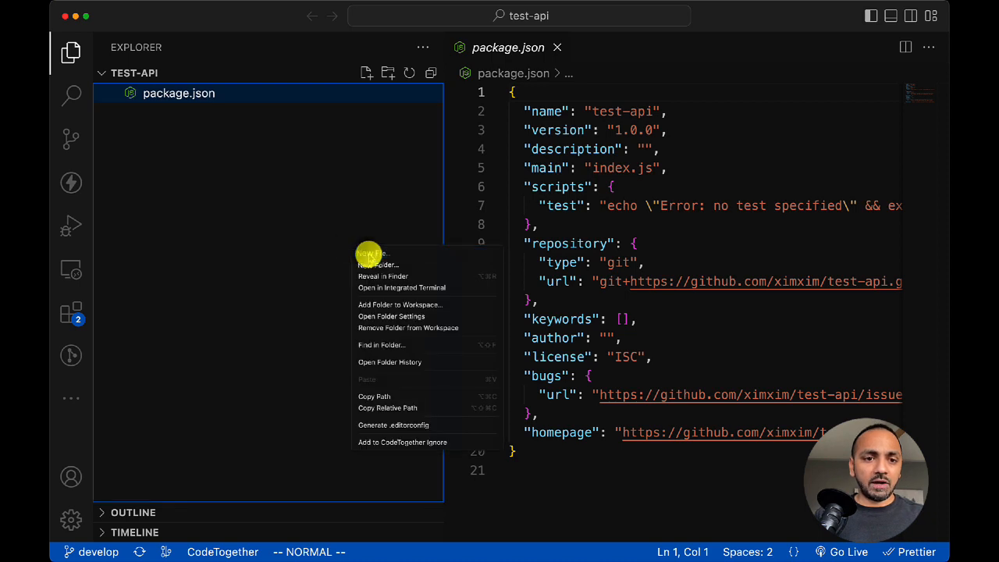
{"action": "left_click", "coordinate": [366, 256]}
{"action": "type", "text": "index."}
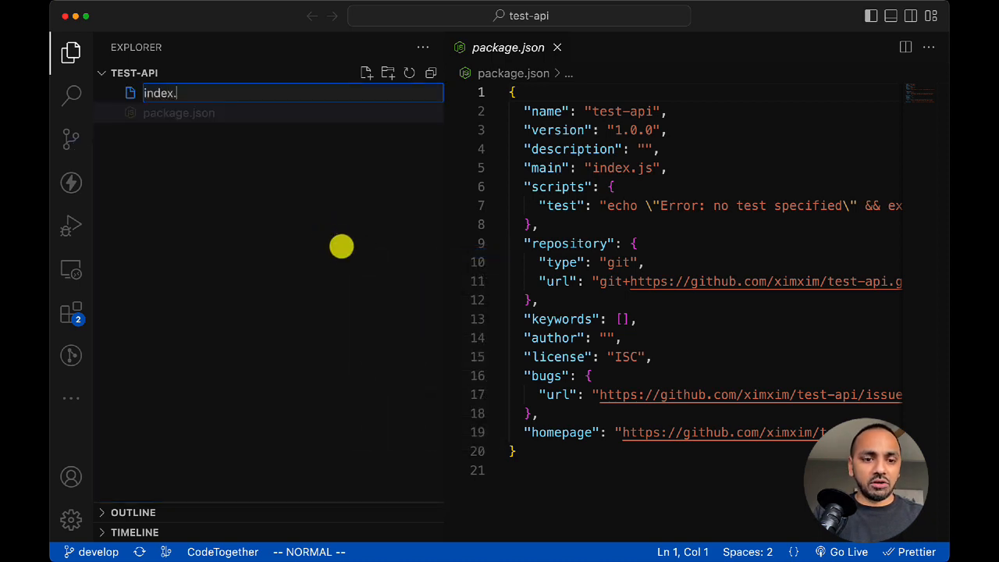
{"action": "type", "text": "js"}
{"action": "key", "text": "Return"}
Write an empty function sum() with opening and closing braces in index.js.
{"action": "key", "text": "shift+o"}
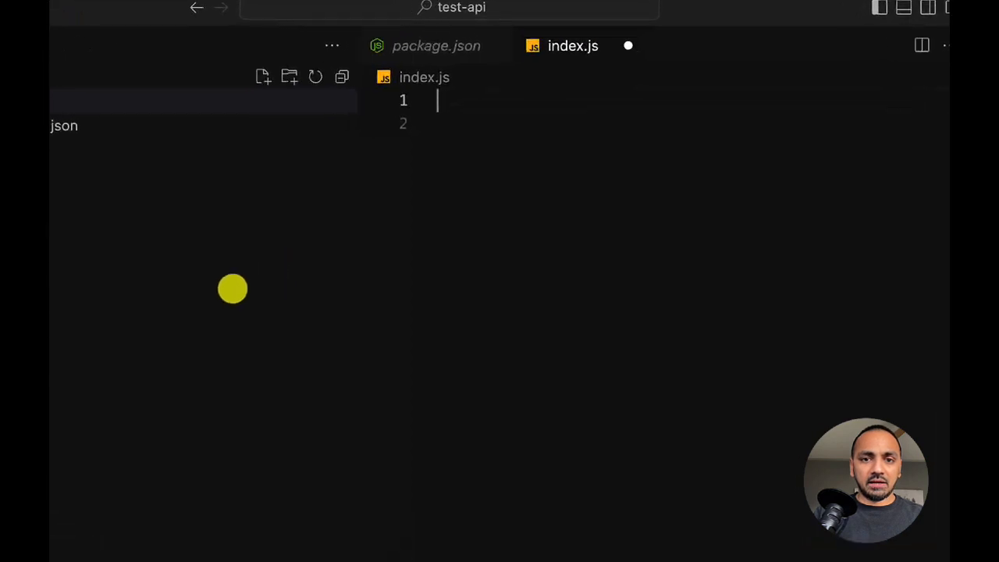
{"action": "type", "text": "function sum "}
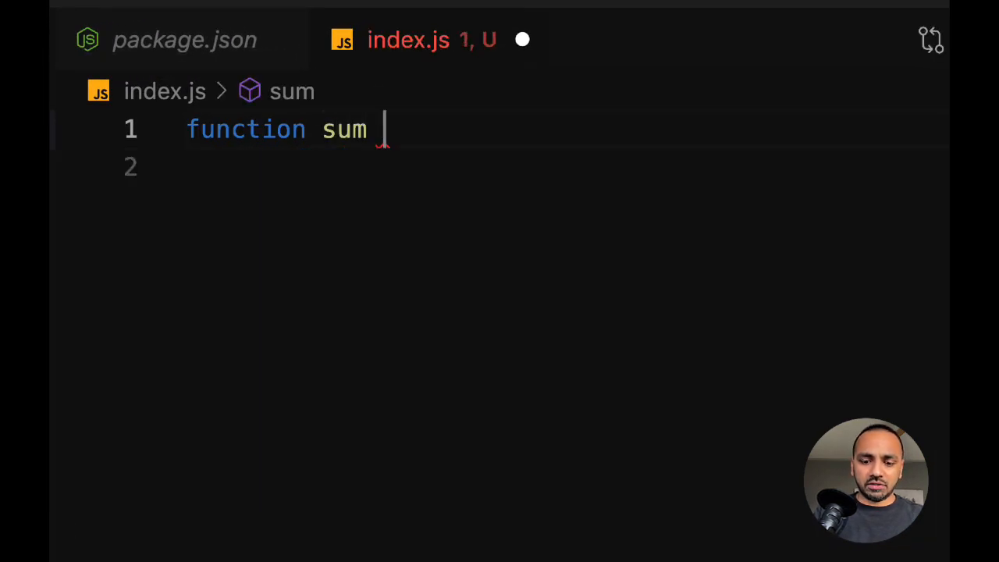
{"action": "type", "text": "("}
{"action": "key", "text": "Escape"}
{"action": "key", "text": "h"}
{"action": "key", "text": "x"}
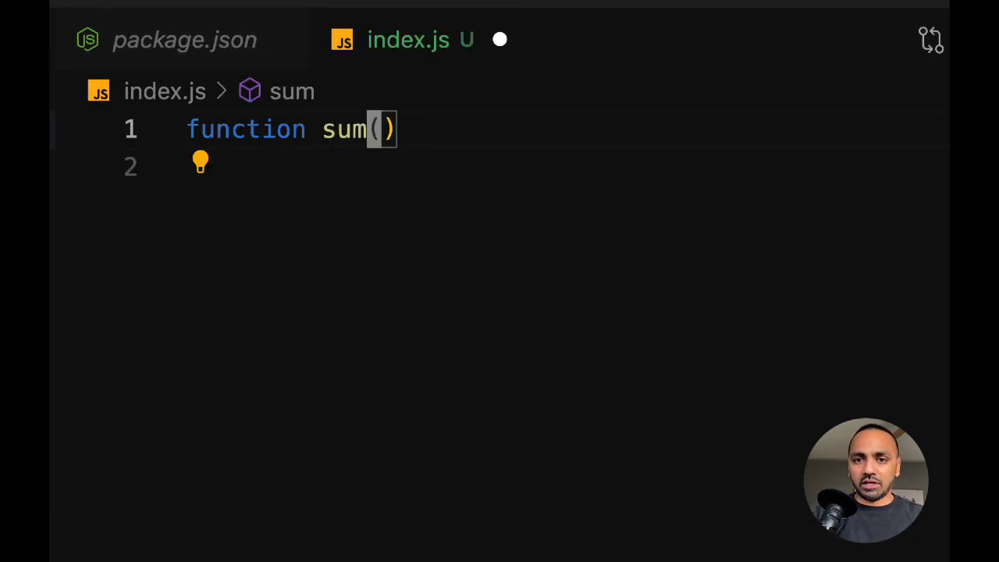
{"action": "key", "text": "shift+a"}
{"action": "type", "text": "{"}
{"action": "key", "text": "Return"}
{"action": "key", "text": "Escape"}
{"action": "key", "text": "g"}
{"action": "key", "text": "g"}
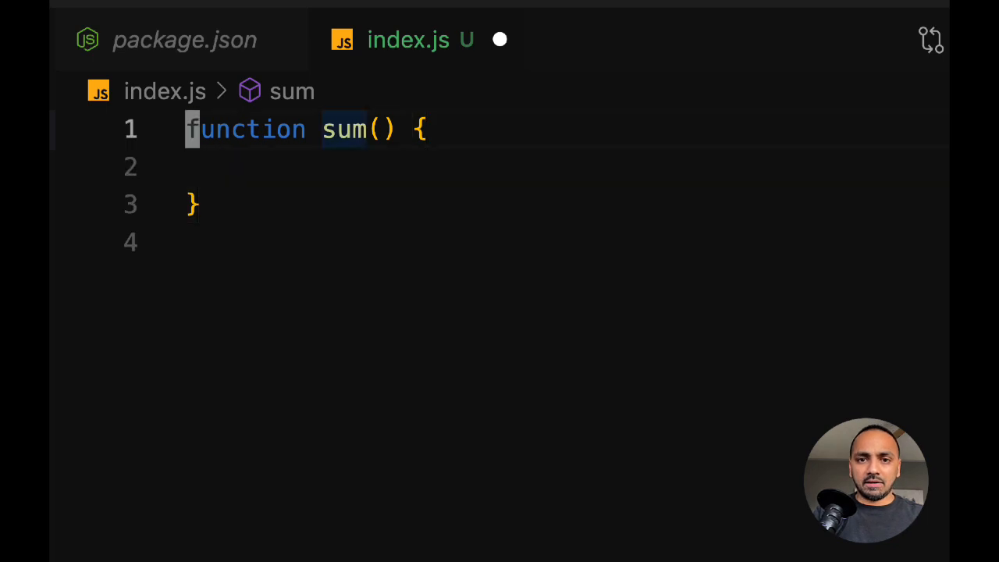
Add the statement console.log('Hello'); inside the body of the sum function.
{"action": "key", "text": "$"}
{"action": "key", "text": "j"}
{"action": "key", "text": "c"}
{"action": "key", "text": "c"}
{"action": "key", "text": "Escape"}
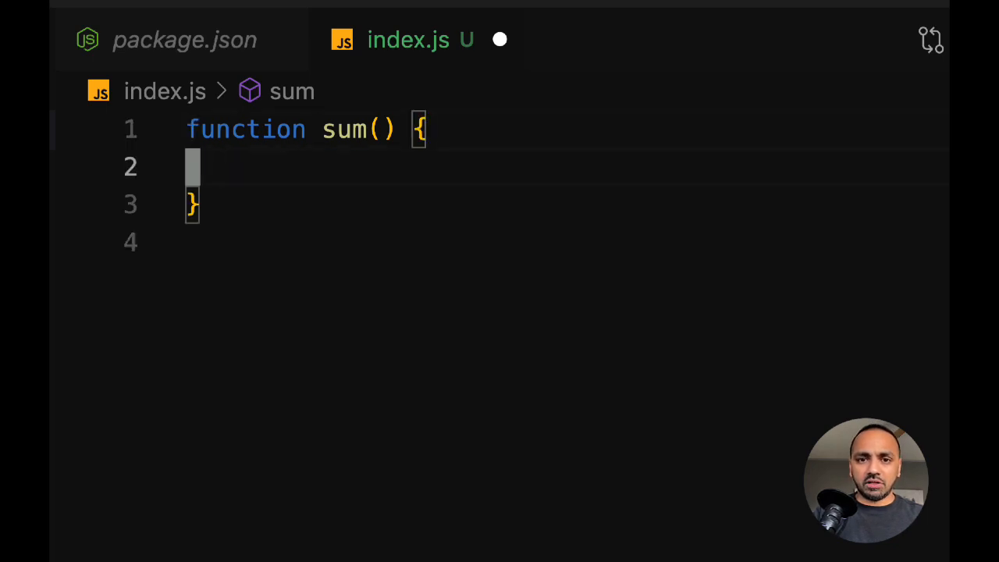
{"action": "key", "text": "d"}
{"action": "key", "text": "d"}
{"action": "type", "text": "koconsole.log"}
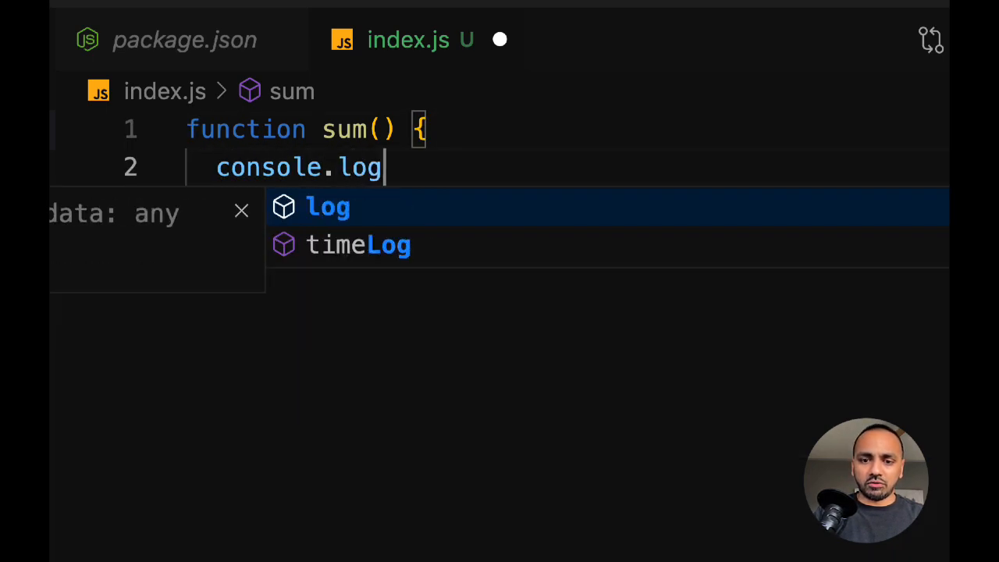
{"action": "type", "text": "('Hellow"}
{"action": "key", "text": "Escape"}
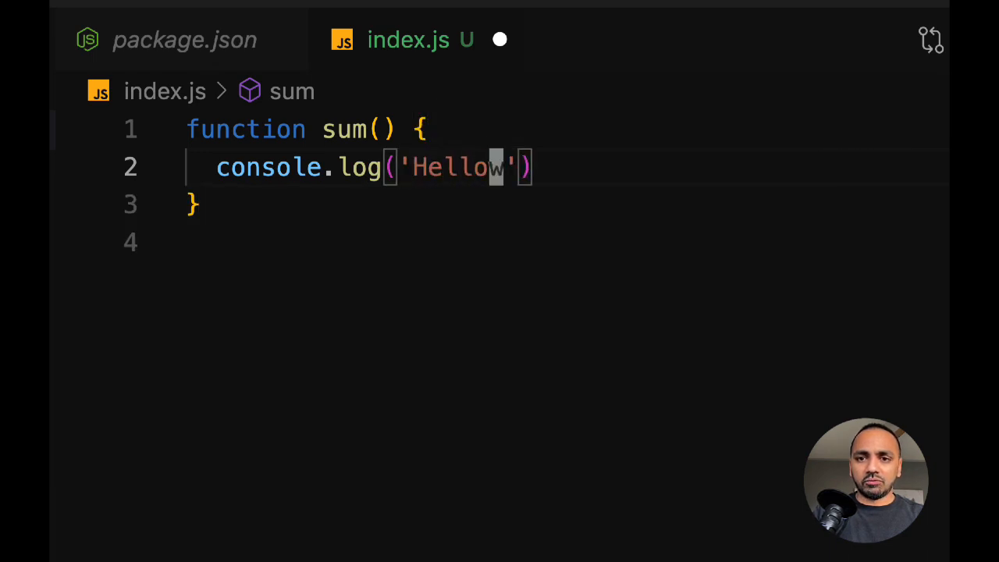
{"action": "type", "text": "xA;"}
{"action": "key", "text": "Escape"}
Add the call sum(); below the function, separated by a blank line, and save index.js.
{"action": "key", "text": "G"}
{"action": "key", "text": "O"}
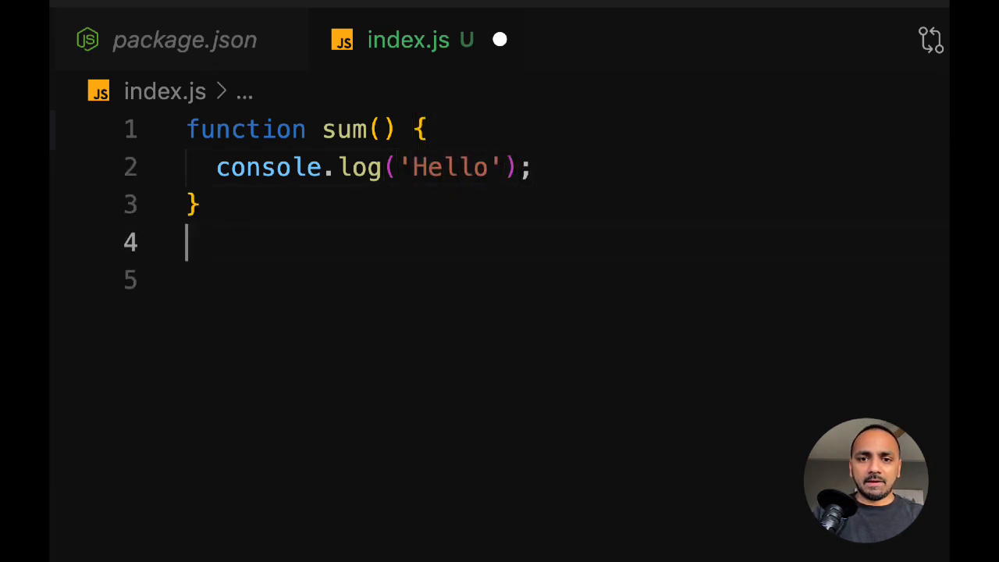
{"action": "key", "text": "Return"}
{"action": "type", "text": "sum();"}
{"action": "key", "text": "Escape"}
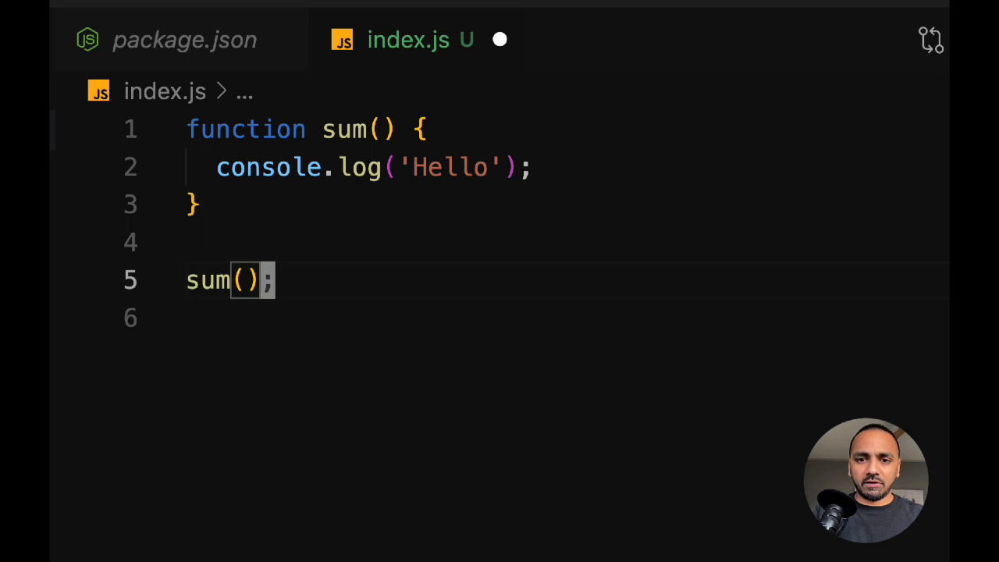
{"action": "key", "text": "0"}
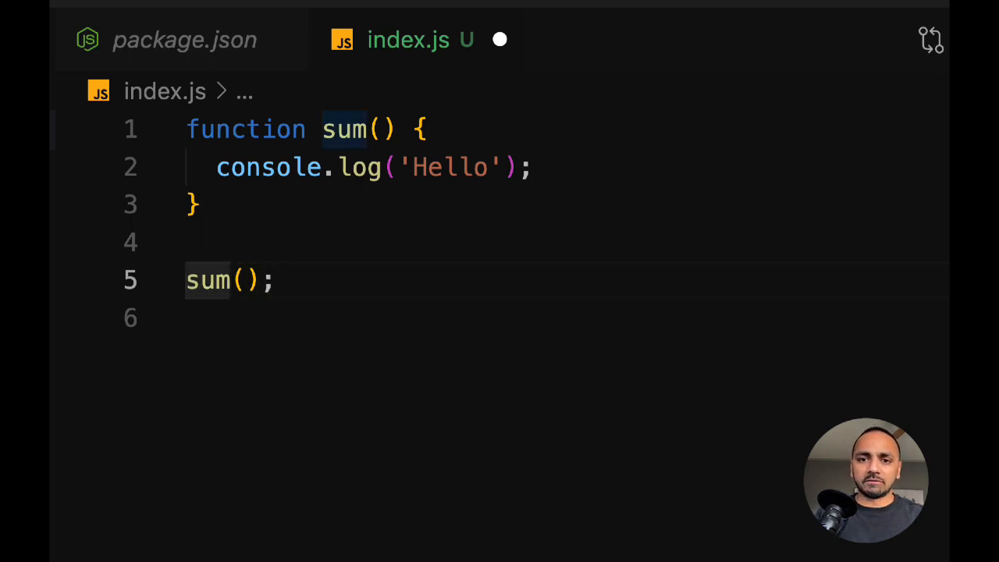
{"action": "key", "text": "super+s"}
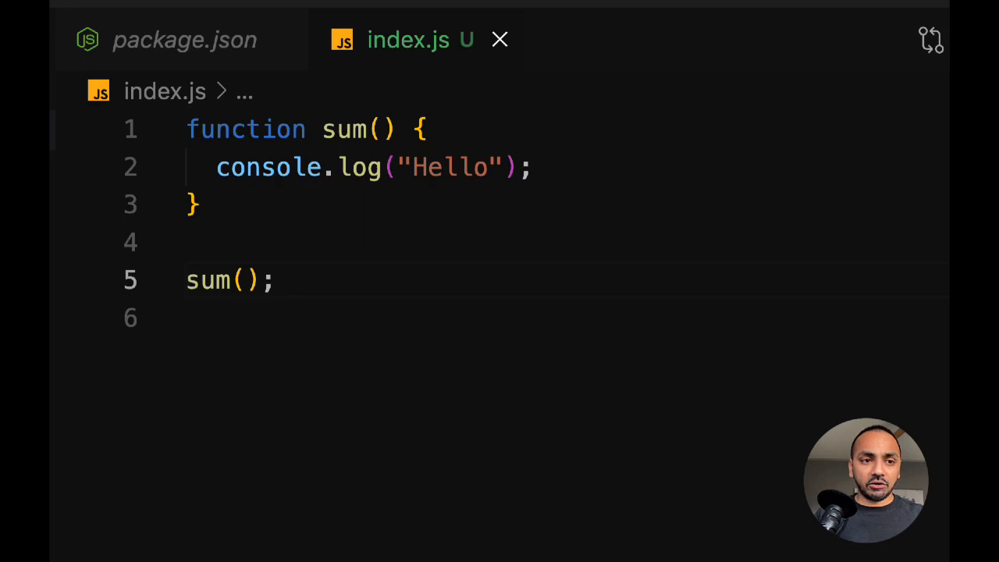
Switch to GitHub Desktop and commit index.js to develop with the summary "Create index.js".
{"action": "key", "text": "super+Tab"}
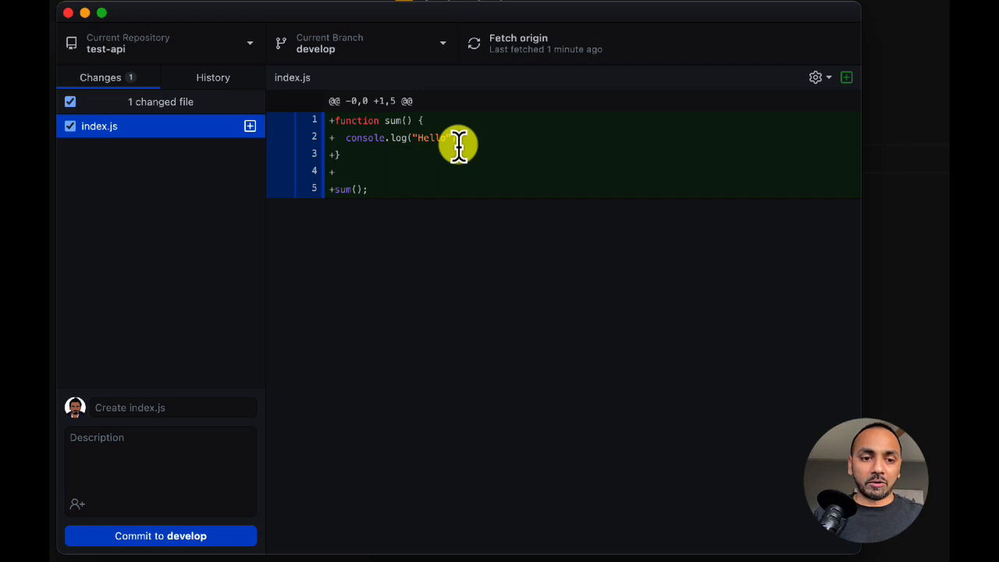
{"action": "left_click", "coordinate": [205, 411]}
{"action": "type", "text": "C"}
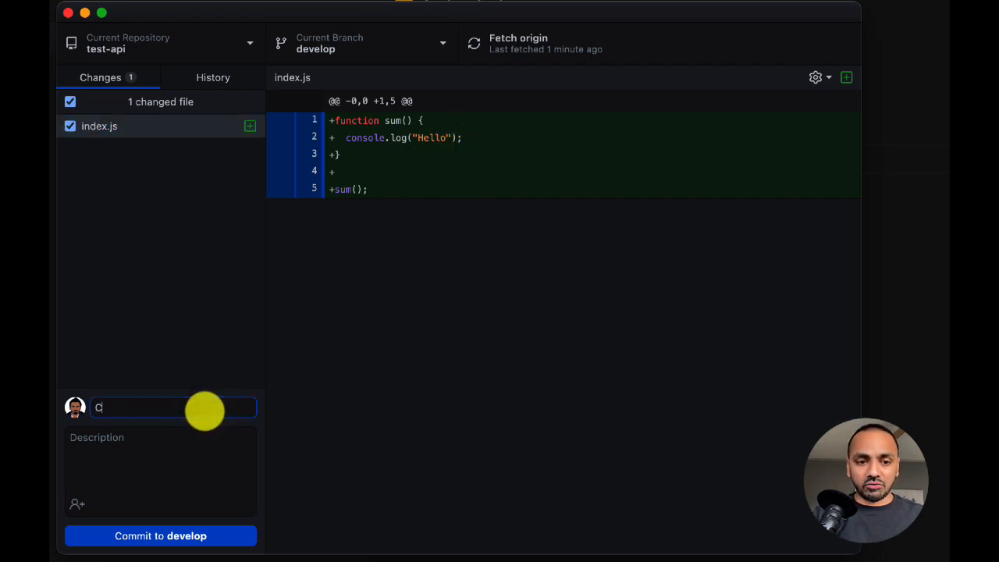
{"action": "type", "text": "reate index.ks"}
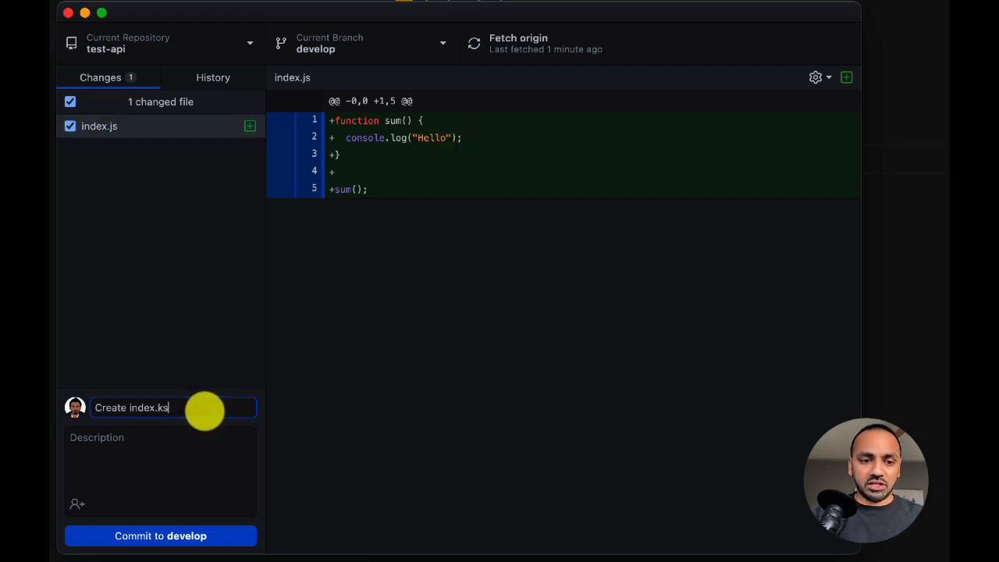
{"action": "key", "text": "BackSpace"}
{"action": "key", "text": "BackSpace"}
{"action": "type", "text": "js"}
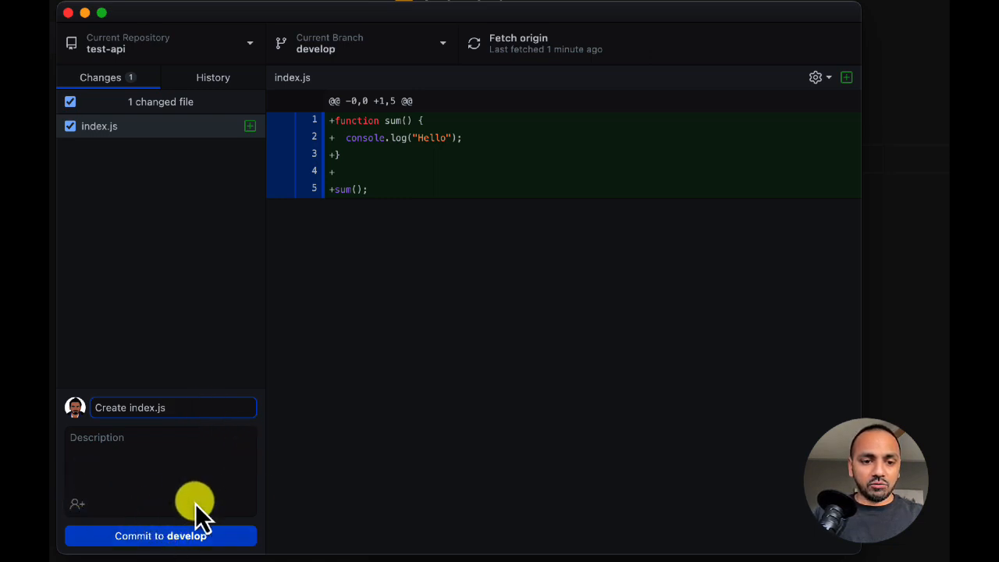
{"action": "left_click", "coordinate": [196, 539]}
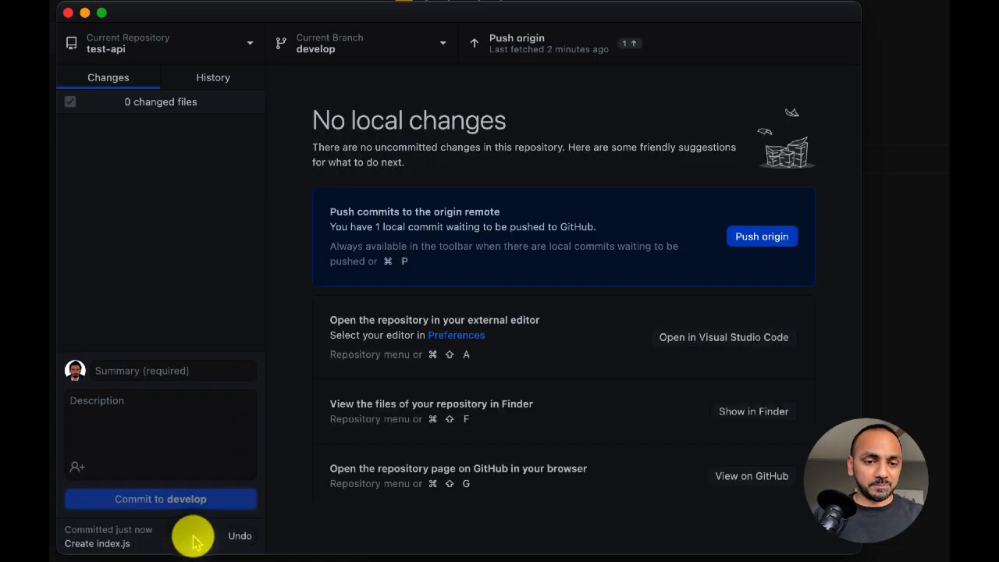
Push the develop commit to origin, and switch to the test-api repository page in Firefox.
{"action": "left_click", "coordinate": [761, 237]}
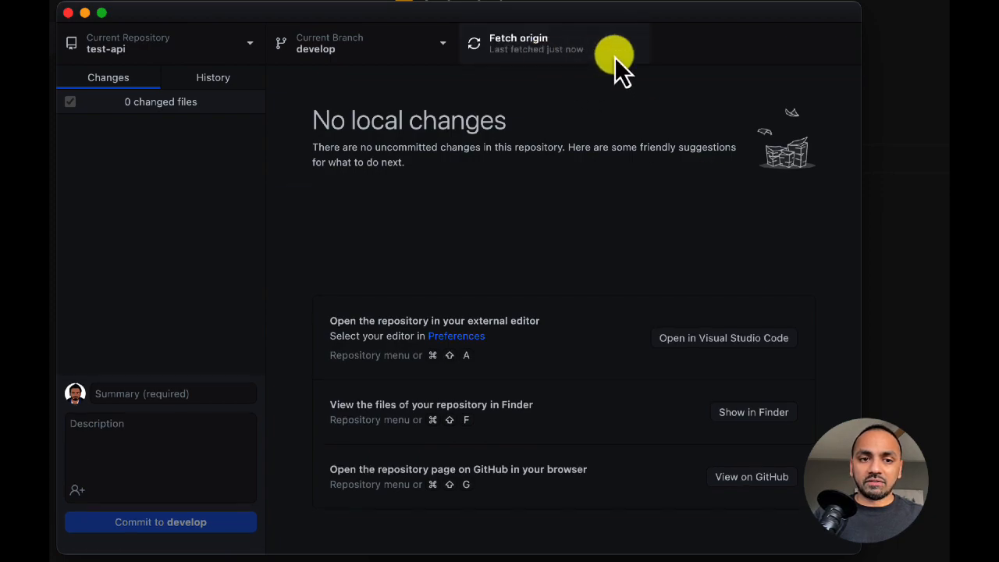
{"action": "key", "text": "super+Tab"}
{"action": "left_click", "coordinate": [251, 373]}
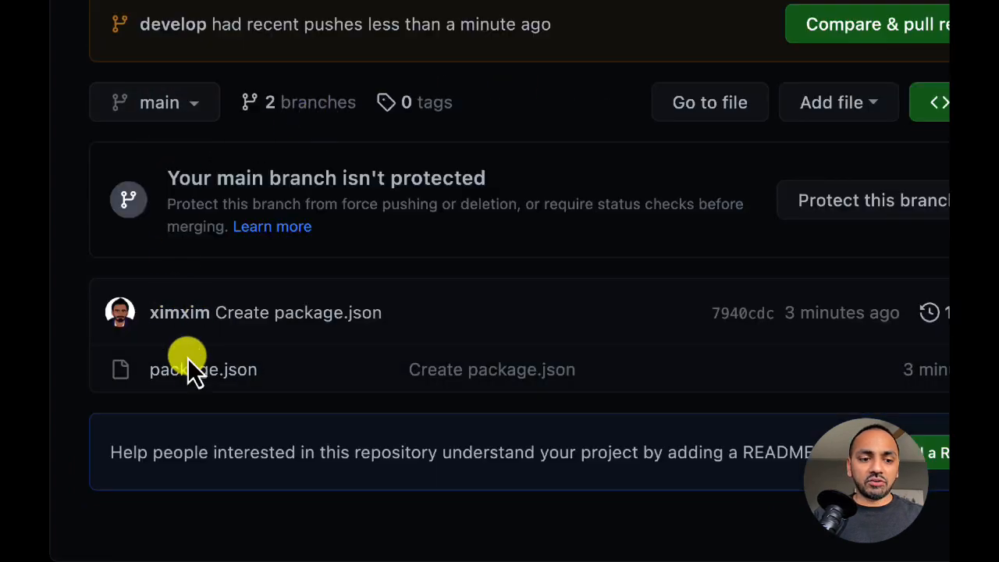
Switch the test-api repository page to the develop branch and examine its file list and latest commit.
{"action": "scroll", "coordinate": [208, 370], "scroll_direction": "down", "scroll_amount": 1}
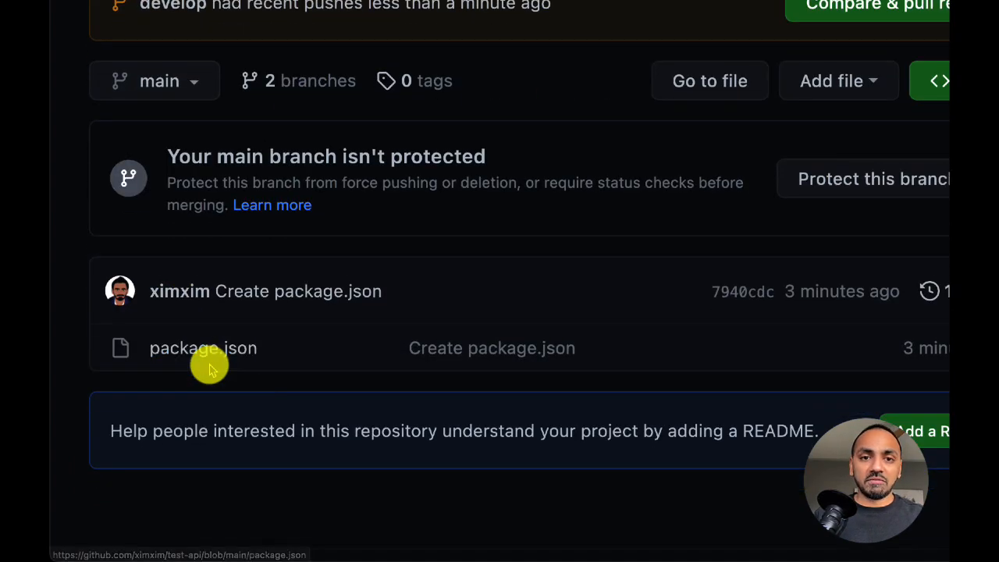
{"action": "left_click", "coordinate": [188, 92]}
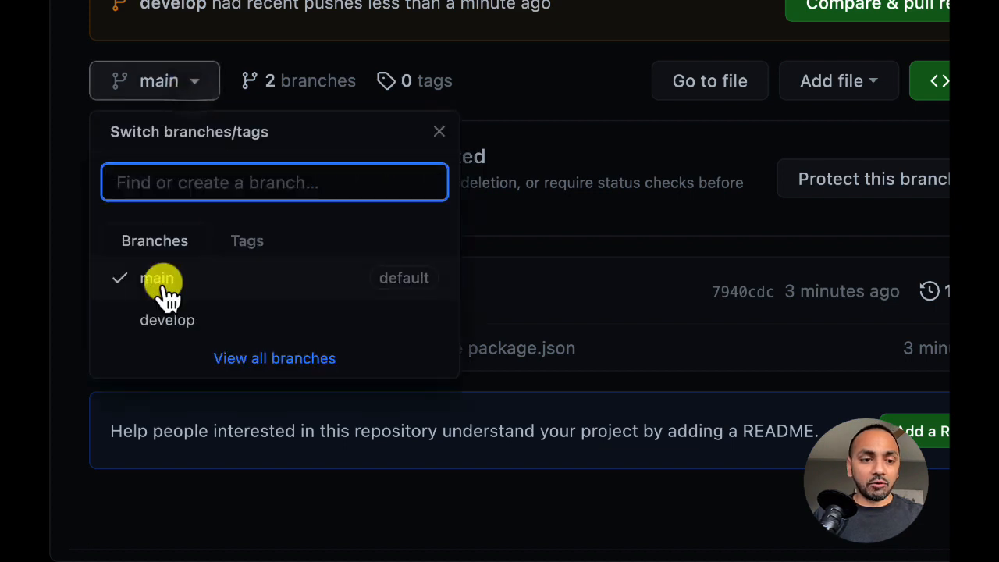
{"action": "left_click", "coordinate": [160, 322]}
{"action": "scroll", "coordinate": [228, 216], "scroll_direction": "down", "scroll_amount": 2}
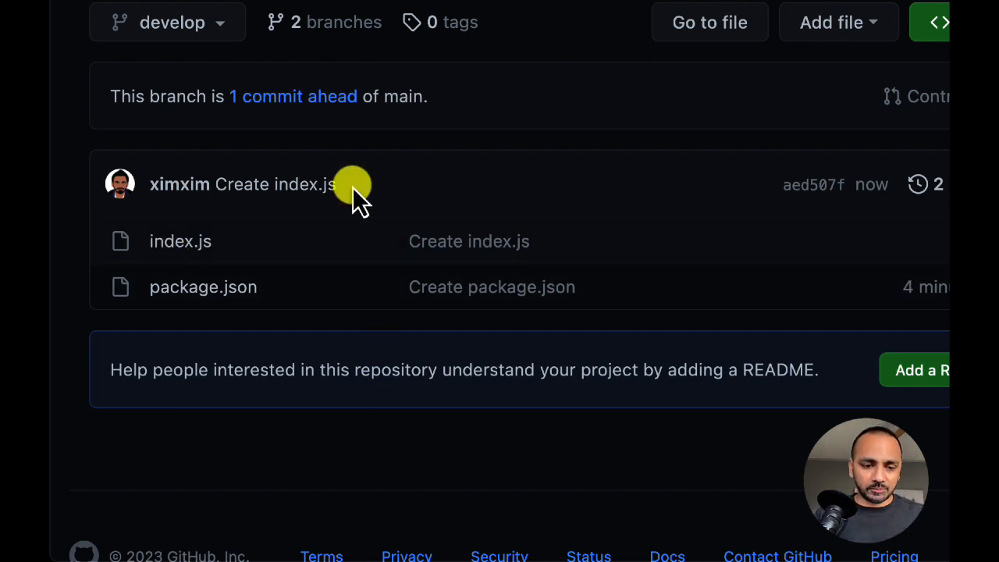
Switch to VS Code, open package.json, and rename the "test" key under "scripts" to "start".
{"action": "key", "text": "super+Tab"}
{"action": "left_click", "coordinate": [513, 139]}
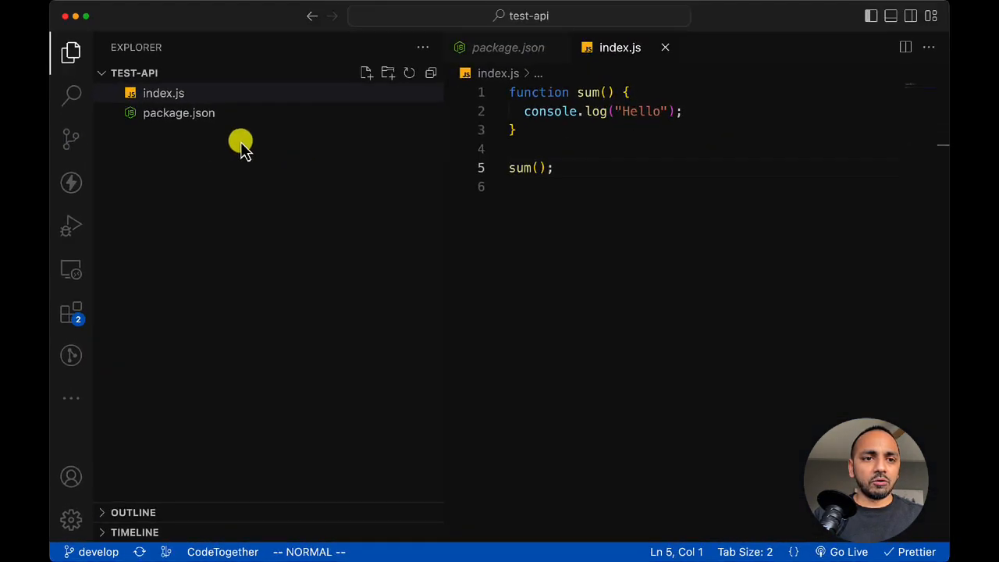
{"action": "left_click", "coordinate": [191, 114]}
{"action": "left_click", "coordinate": [563, 205]}
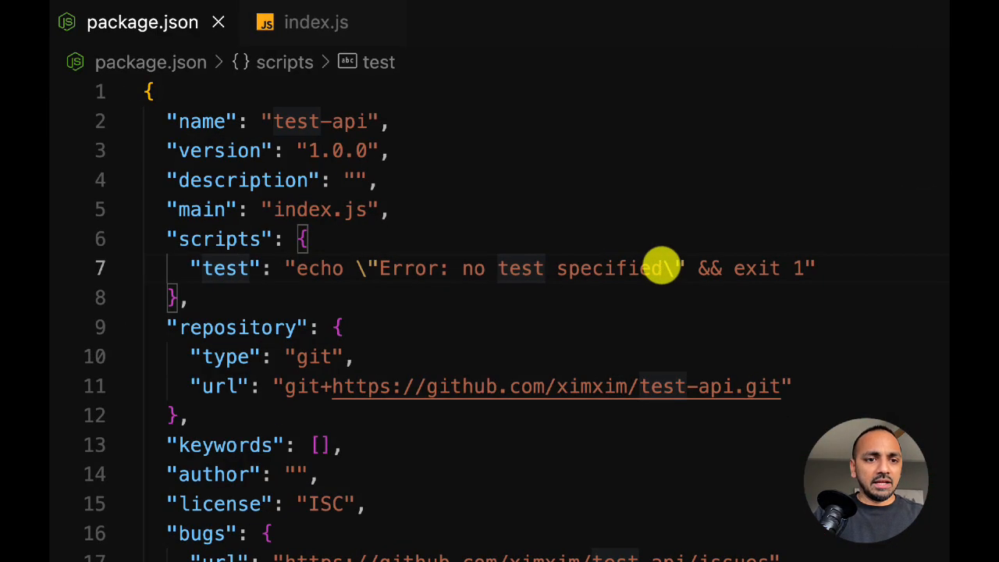
{"action": "key", "text": "super+d"}
{"action": "type", "text": "start"}
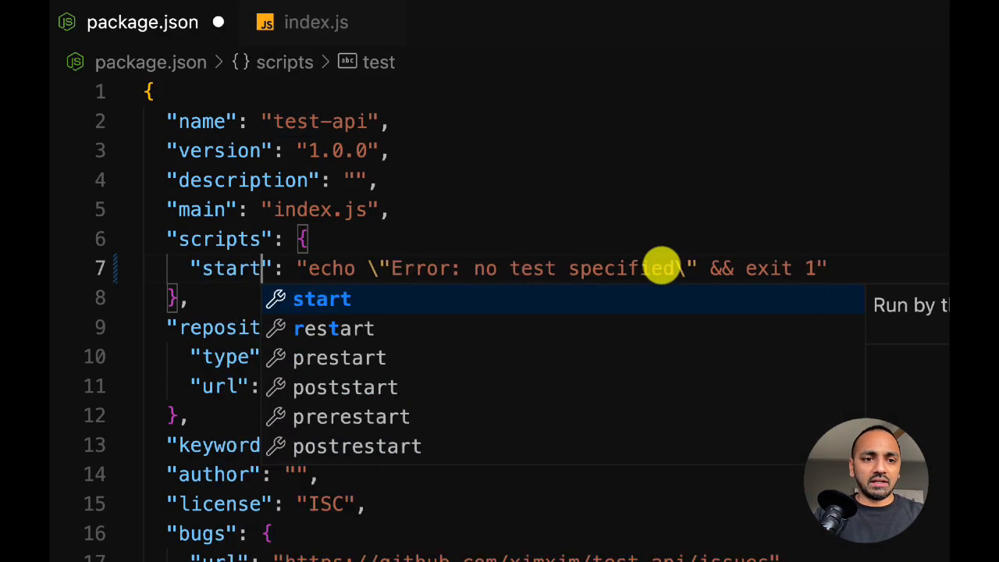
Replace the start script's command with "node index.js" and save package.json.
{"action": "key", "text": "Escape"}
{"action": "key", "text": "l"}
{"action": "key", "text": "l"}
{"action": "key", "text": "l"}
{"action": "key", "text": "l"}
{"action": "key", "text": "l"}
{"action": "key", "text": "c"}
{"action": "key", "text": "i"}
{"action": "key", "text": "quotedbl"}
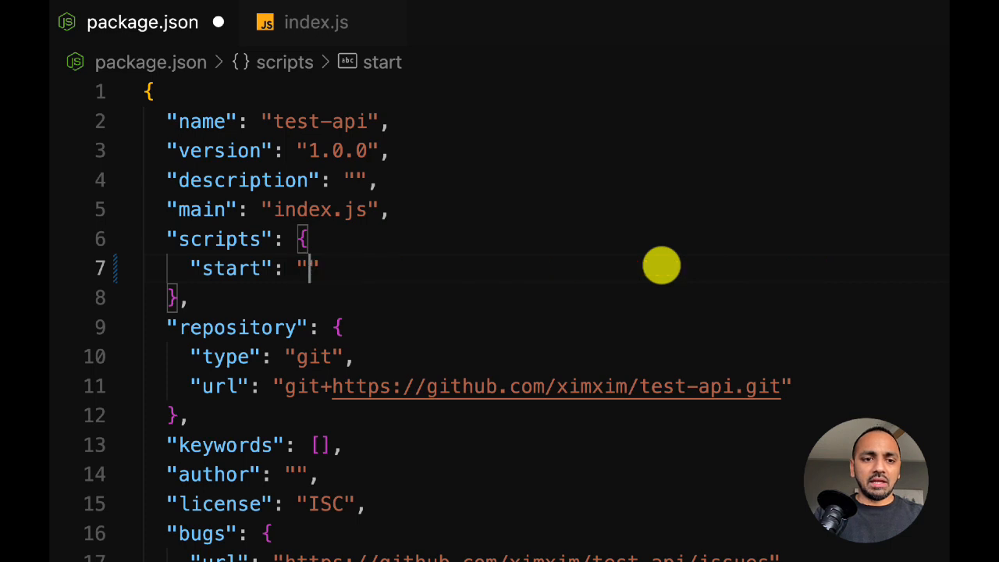
{"action": "type", "text": "node ind"}
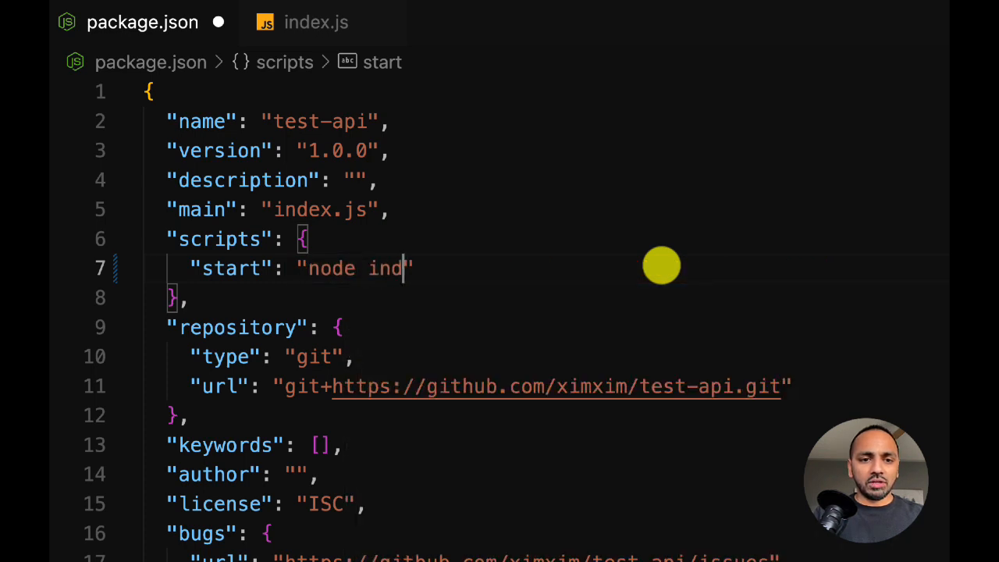
{"action": "type", "text": "ex.js"}
{"action": "key", "text": "Escape"}
{"action": "key", "text": "^"}
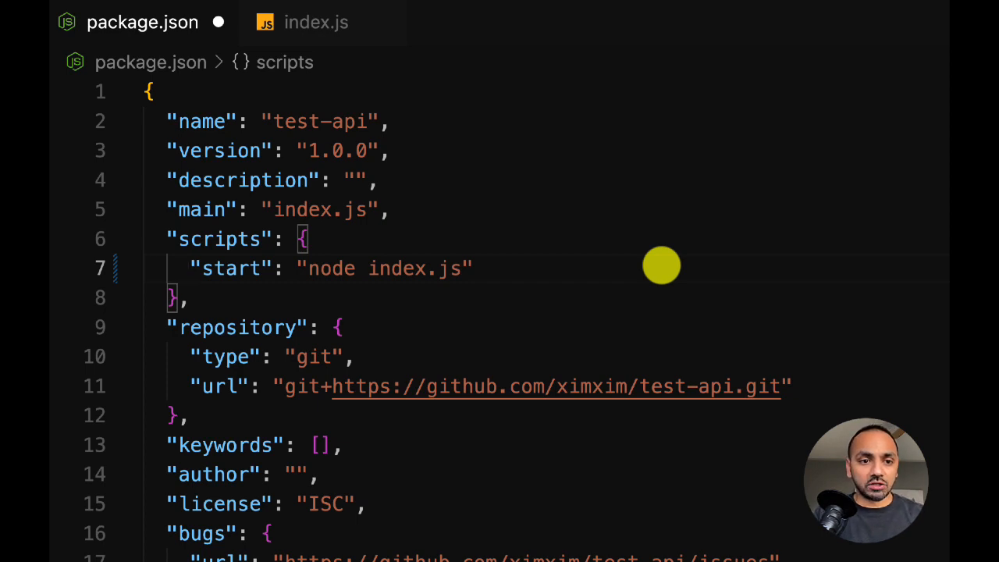
{"action": "key", "text": "super+s"}
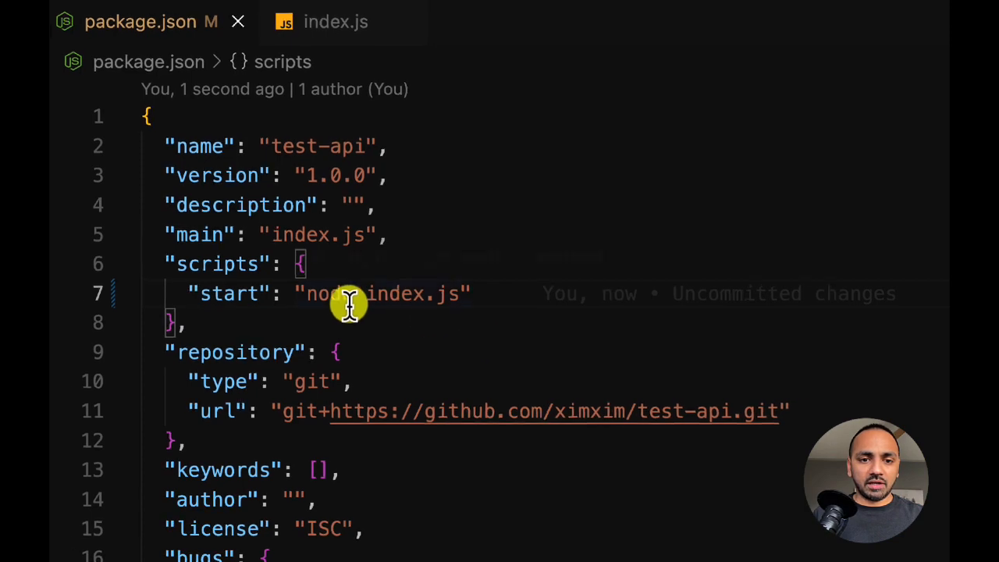
Switch to GitHub Desktop and review the uncommitted changes to package.json on develop.
{"action": "key", "text": "super+Tab"}
{"action": "left_click", "coordinate": [223, 335]}
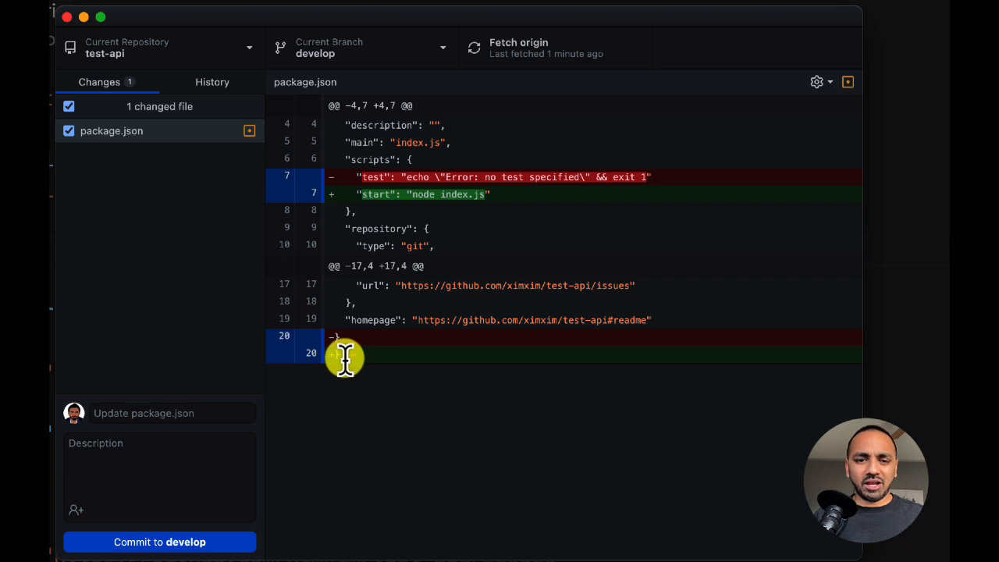
{"action": "mouse_move", "coordinate": [345, 356]}
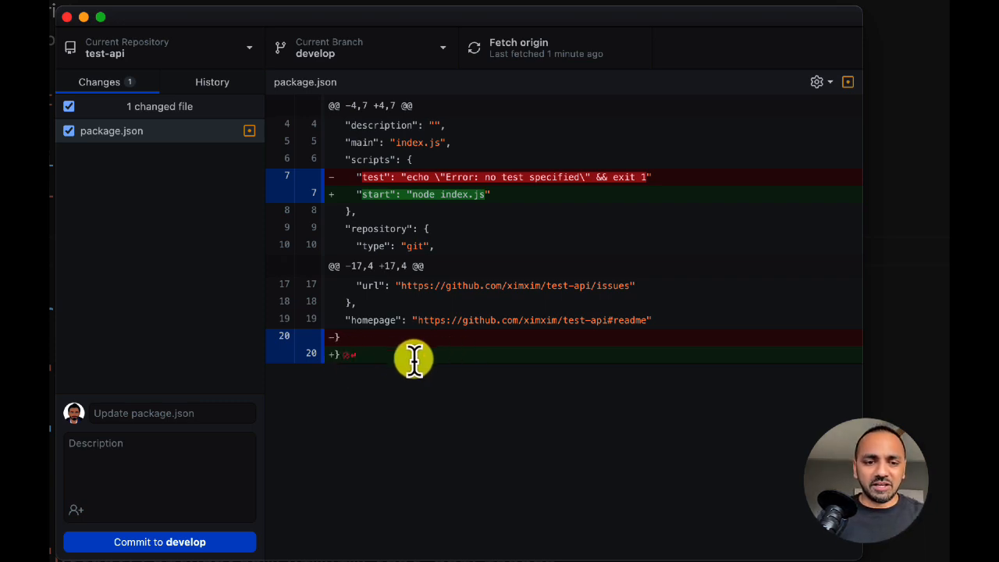
{"action": "left_click", "coordinate": [156, 414]}
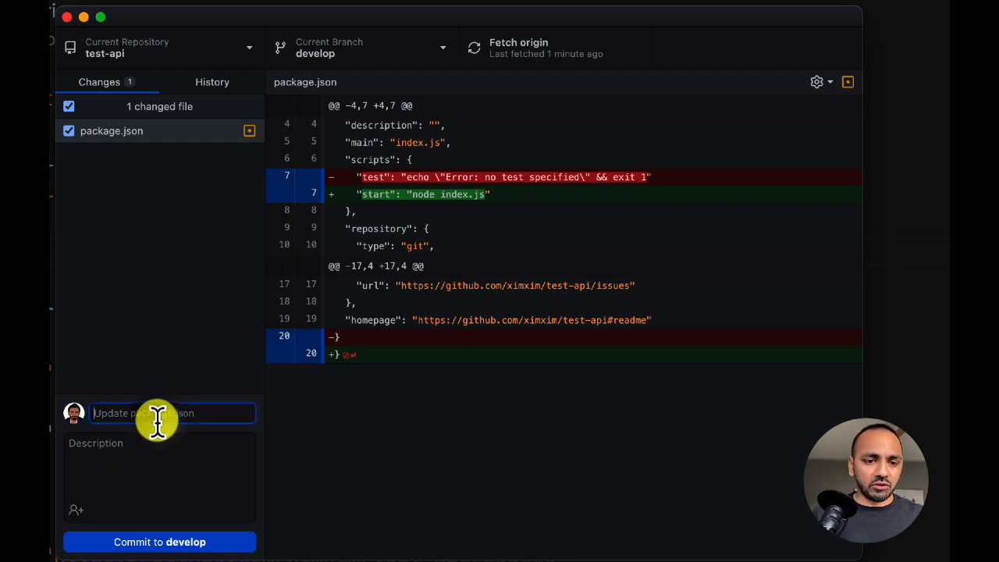
{"action": "type", "text": "Update package.json"}
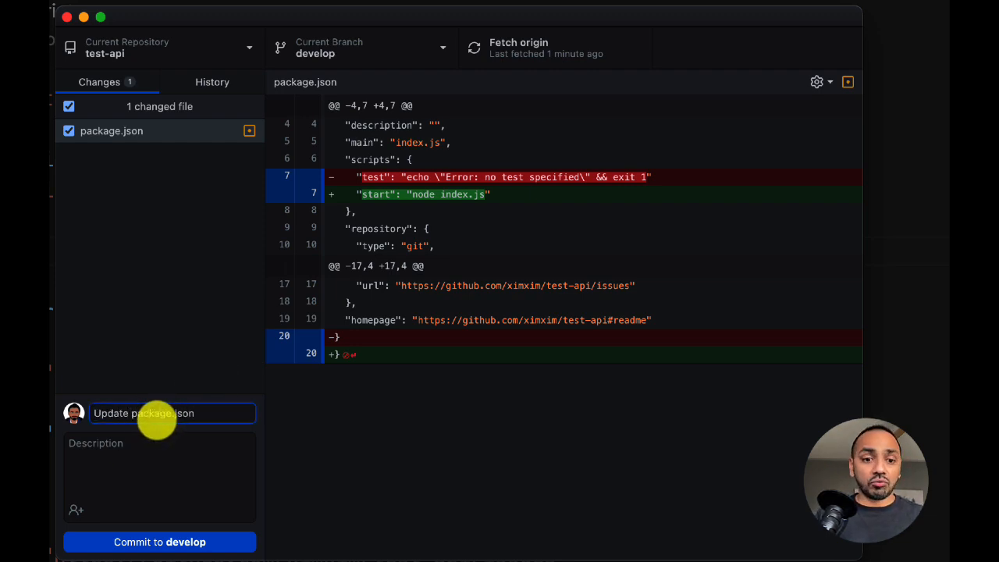
{"action": "key", "text": "super+a"}
{"action": "type", "text": "Mic"}
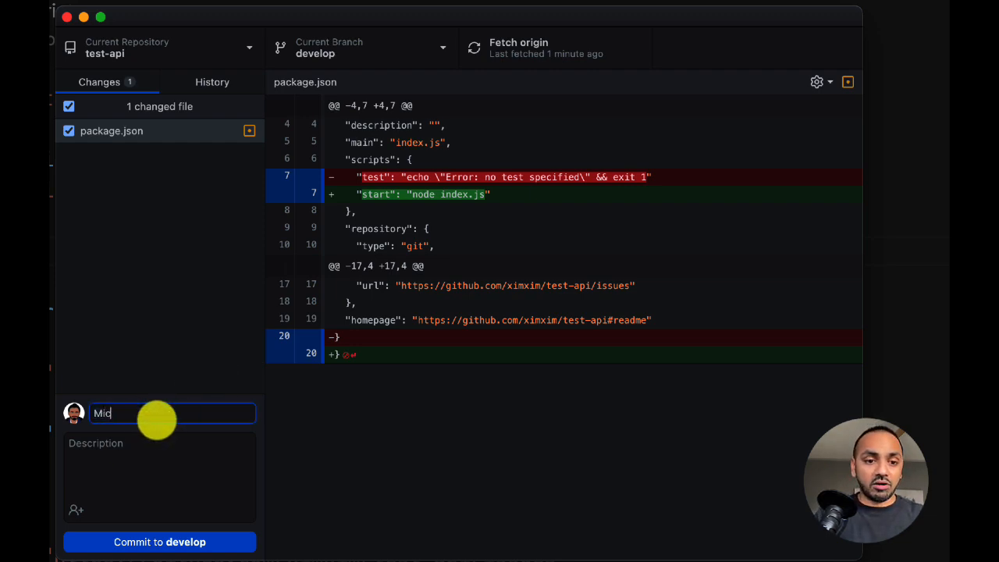
{"action": "type", "text": "key mouse"}
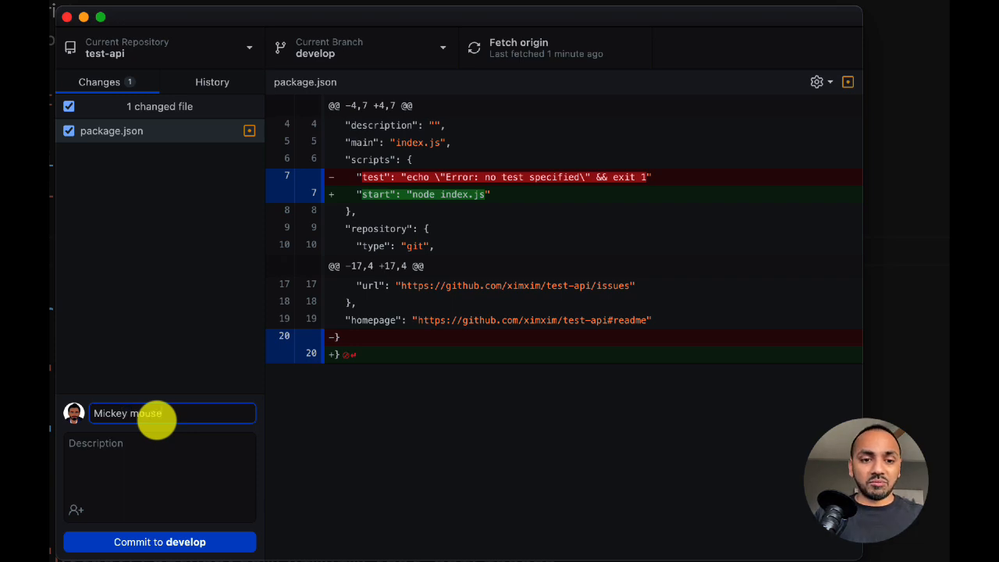
{"action": "key", "text": "super+a"}
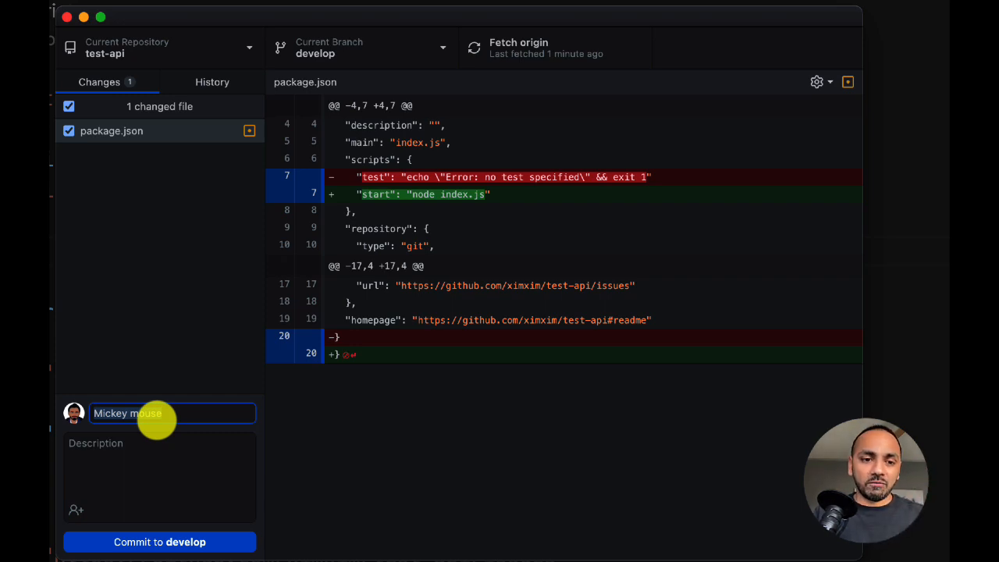
{"action": "key", "text": "BackSpace"}
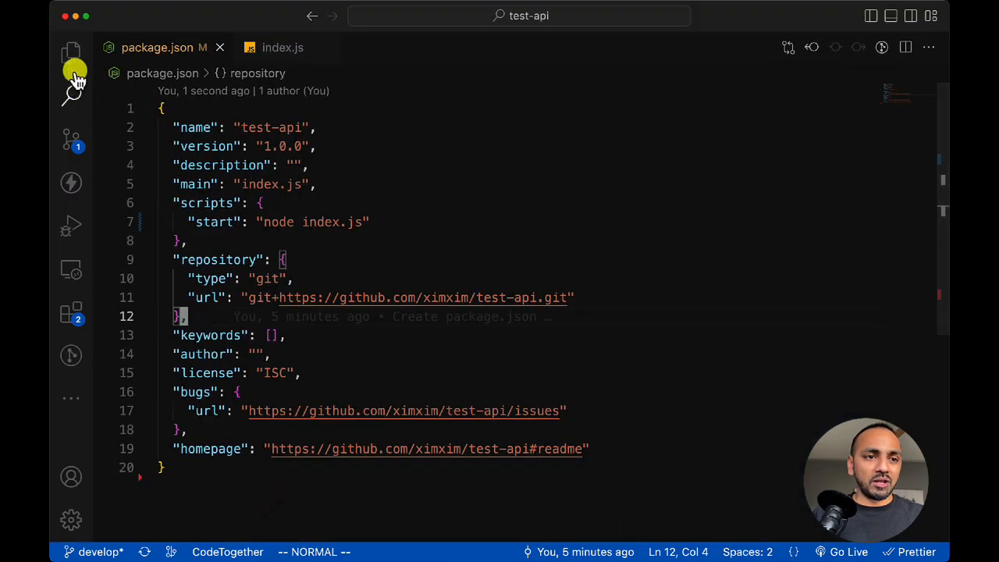
Switch to VS Code, open index.js, and add the parameters a and b to the sum function.
{"action": "left_click", "coordinate": [68, 54]}
{"action": "left_click", "coordinate": [166, 97]}
{"action": "left_click", "coordinate": [549, 115]}
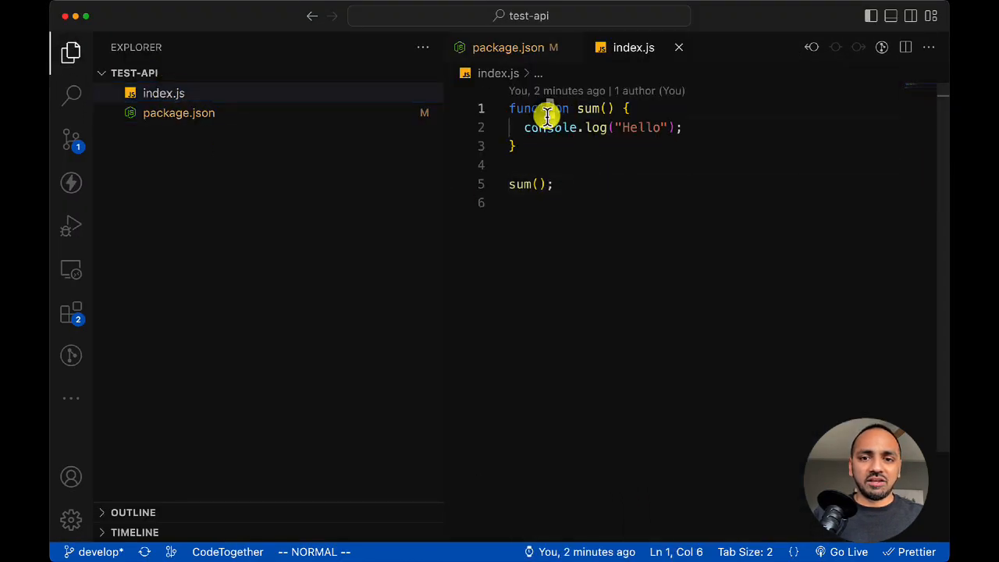
{"action": "key", "text": "j"}
{"action": "key", "text": "k"}
{"action": "key", "text": "l"}
{"action": "key", "text": "l"}
{"action": "key", "text": "l"}
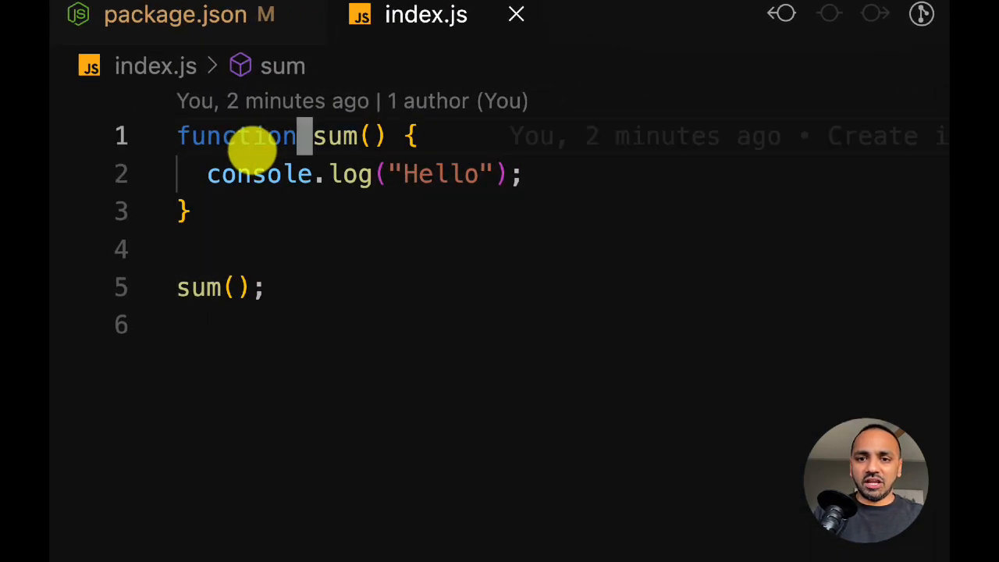
{"action": "key", "text": "l"}
{"action": "key", "text": "l"}
{"action": "key", "text": "l"}
{"action": "type", "text": "la"}
{"action": "type", "text": "a, "}
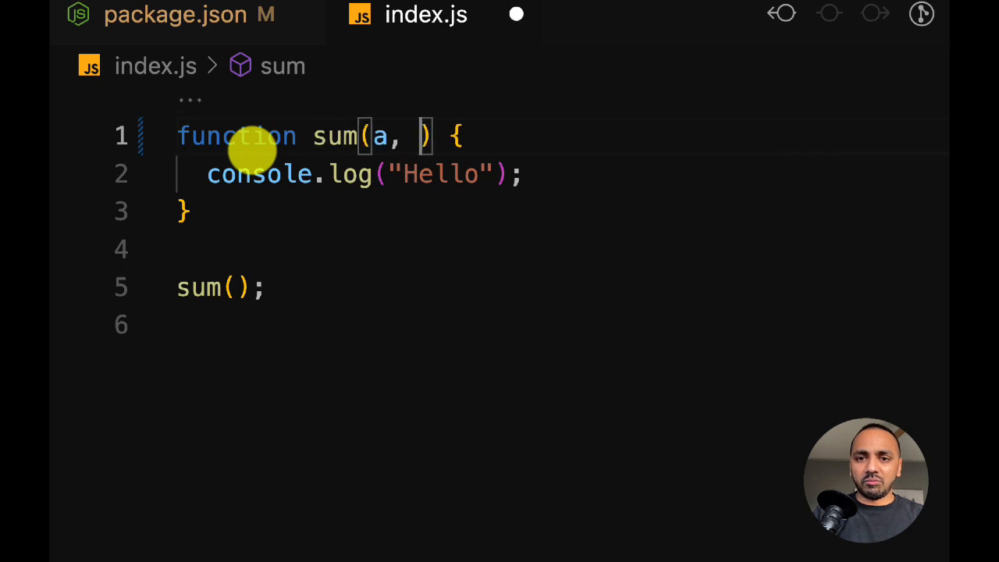
{"action": "type", "text": "b"}
{"action": "key", "text": "Escape"}
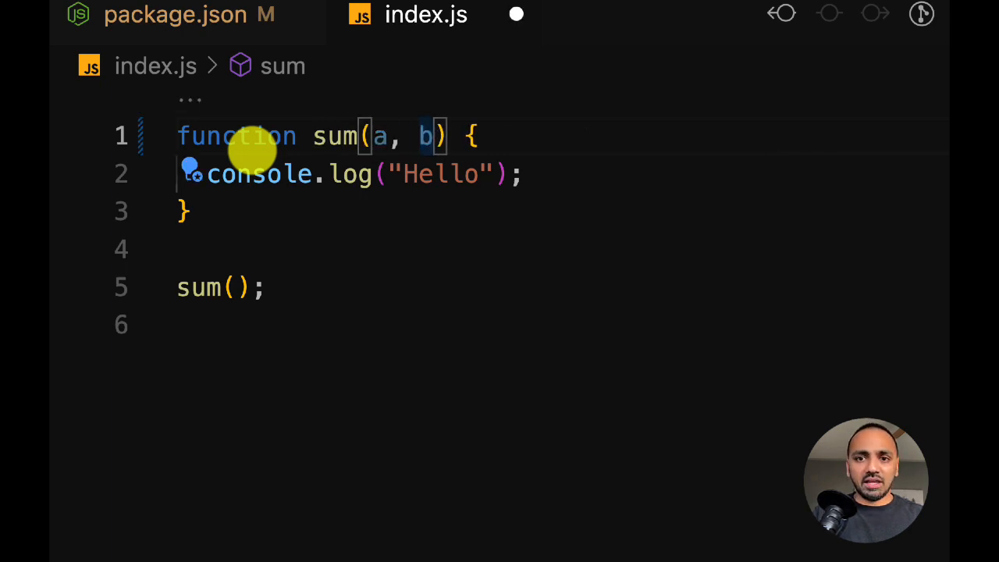
Add a + b as a second argument after "Hello" in the console.log call, and save index.js.
{"action": "key", "text": "j"}
{"action": "key", "text": "l"}
{"action": "key", "text": "l"}
{"action": "key", "text": "l"}
{"action": "type", "text": "a, a"}
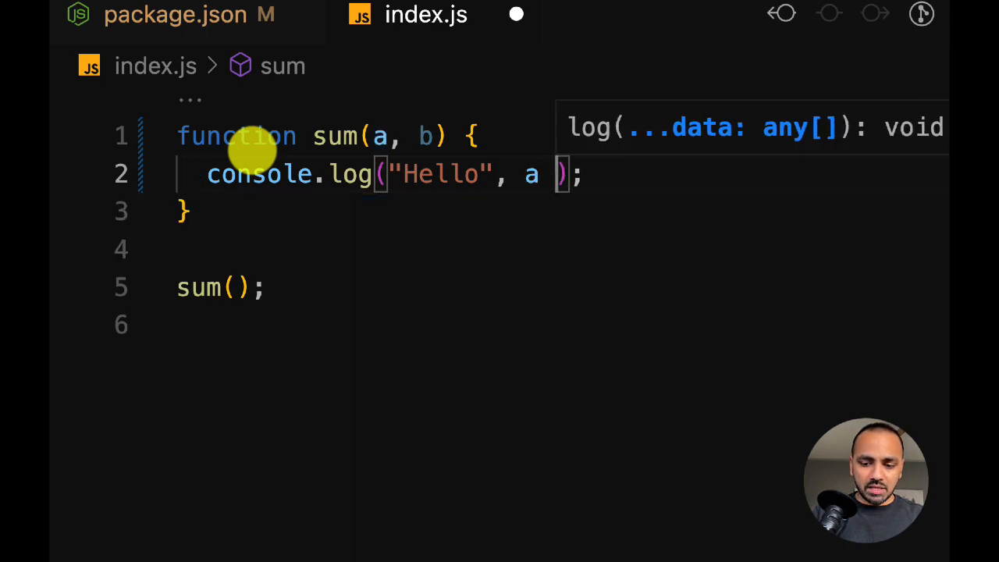
{"action": "type", "text": " + b"}
{"action": "key", "text": "Escape"}
{"action": "key", "text": "0"}
{"action": "key", "text": "ctrl+s"}
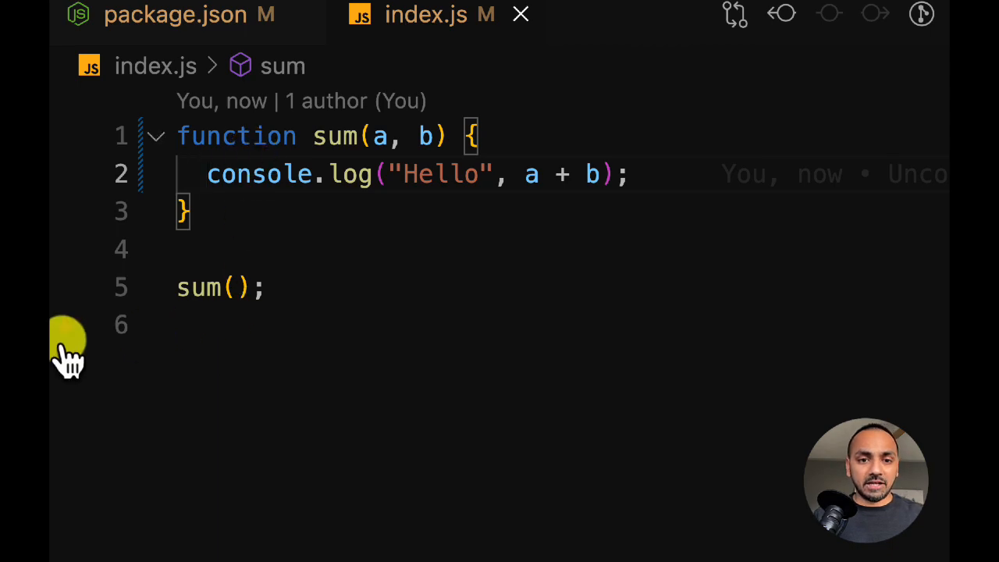
In GitHub Desktop, commit index.js and package.json to develop with the summary "Updated code and added script", and push the commit to origin.
{"action": "key", "text": "super+Tab"}
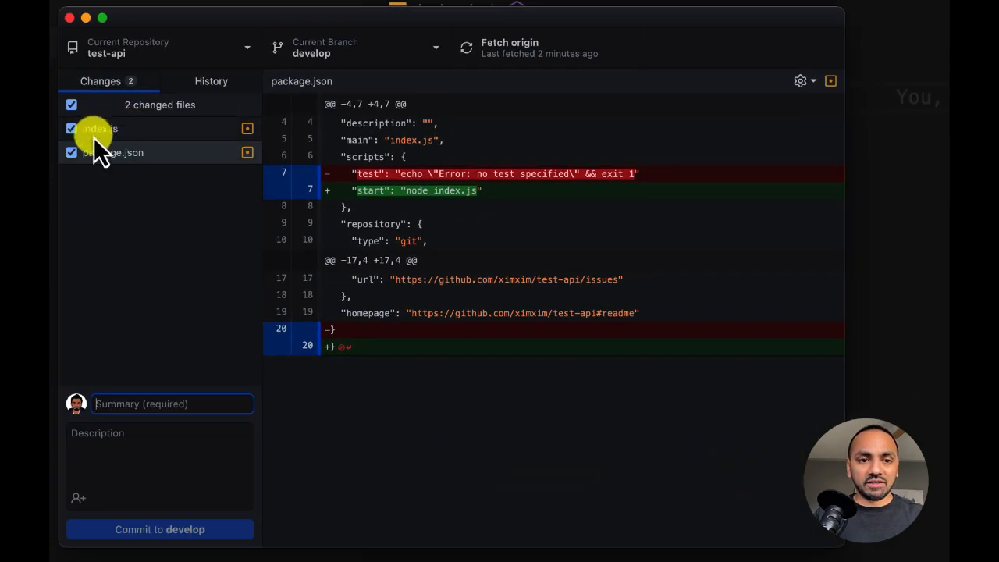
{"action": "left_click", "coordinate": [94, 134]}
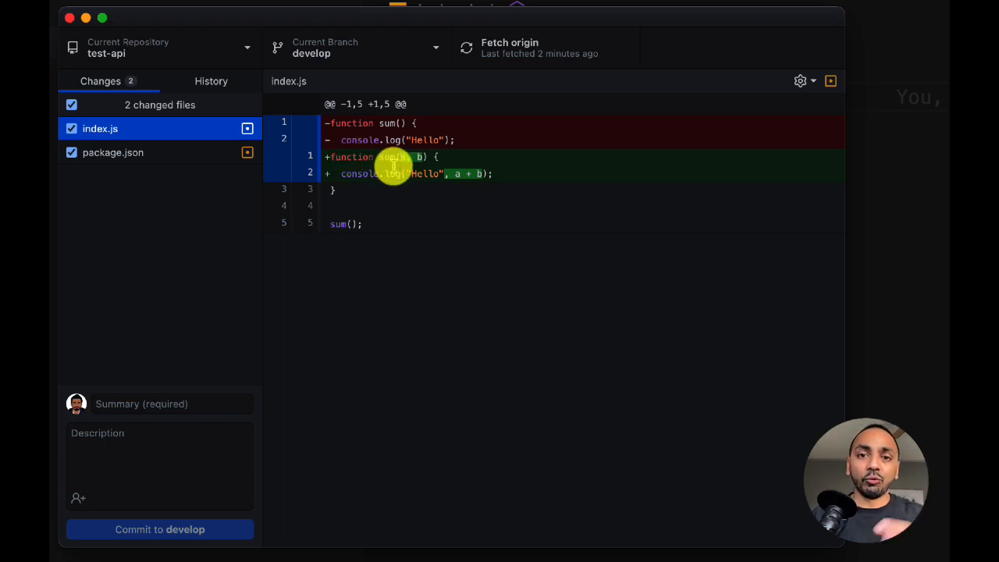
{"action": "left_click", "coordinate": [149, 403]}
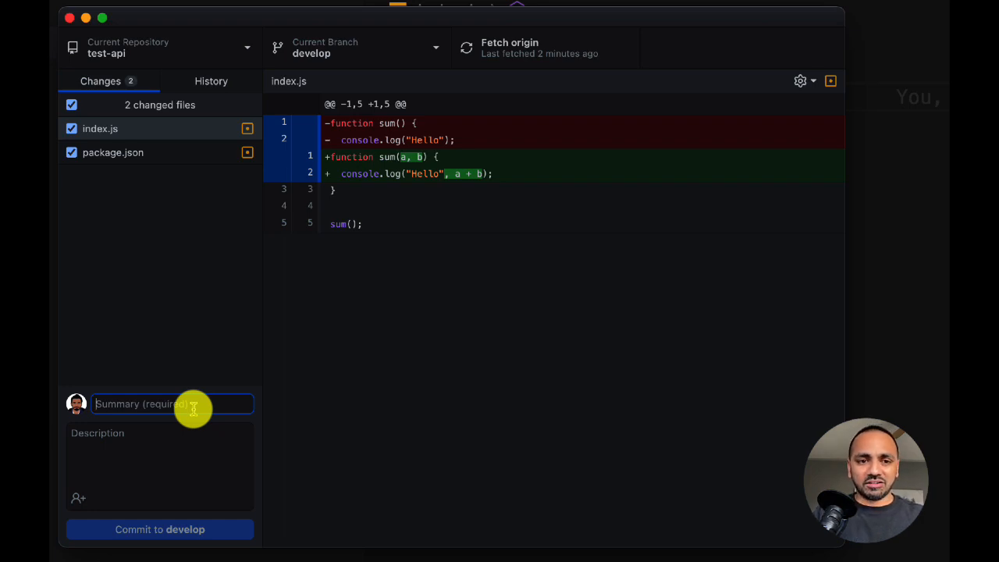
{"action": "type", "text": "Updated code a"}
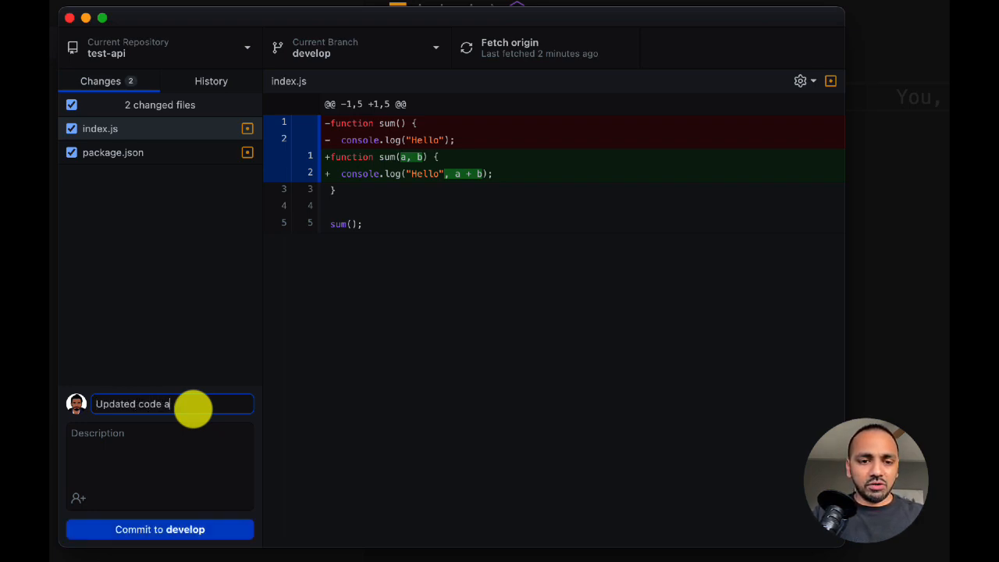
{"action": "type", "text": "nd added script"}
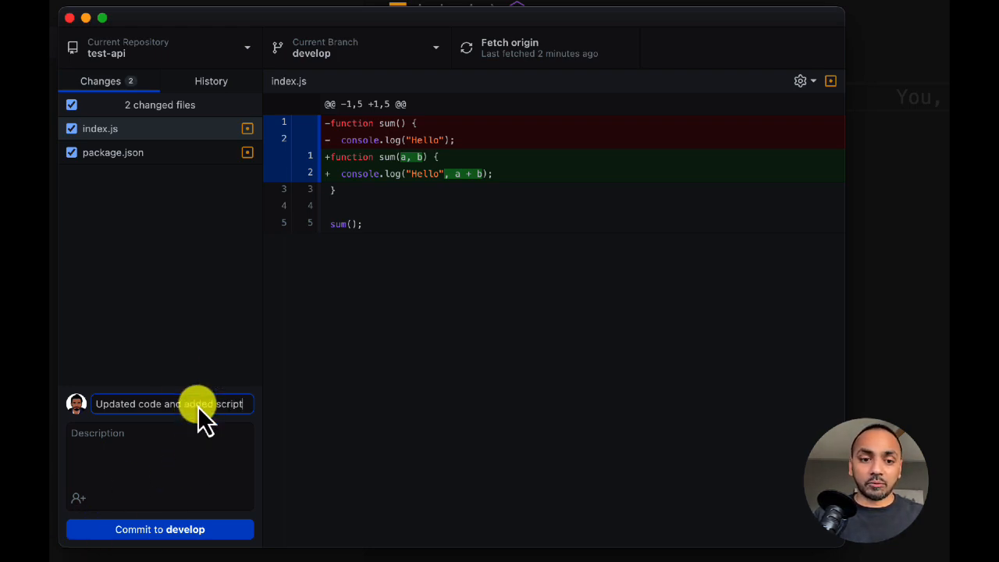
{"action": "left_click", "coordinate": [141, 531]}
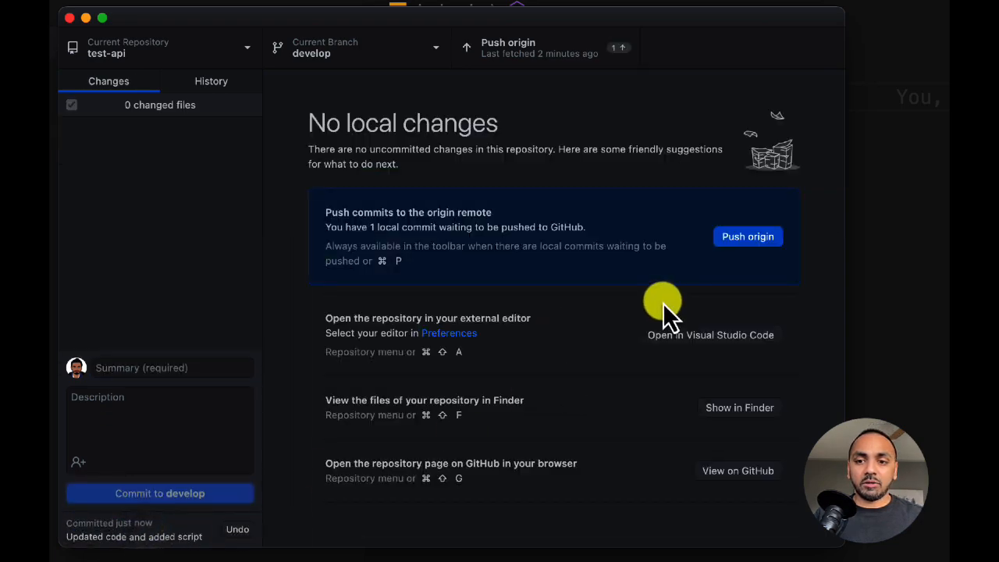
{"action": "left_click", "coordinate": [743, 239]}
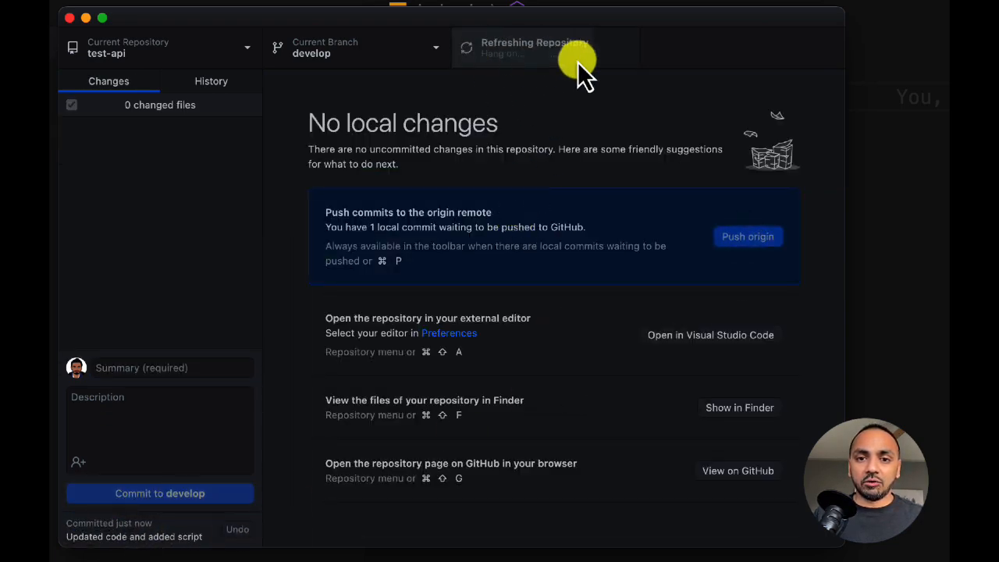
Switch to Firefox, reload the develop branch page of test-api, and open package.json to check its start script.
{"action": "key", "text": "super+Tab"}
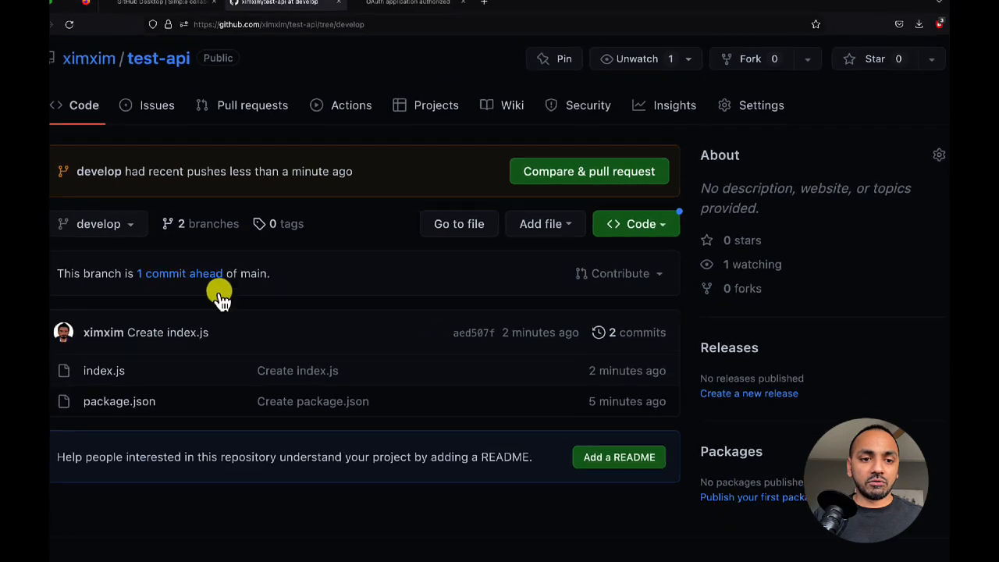
{"action": "key", "text": "super+r"}
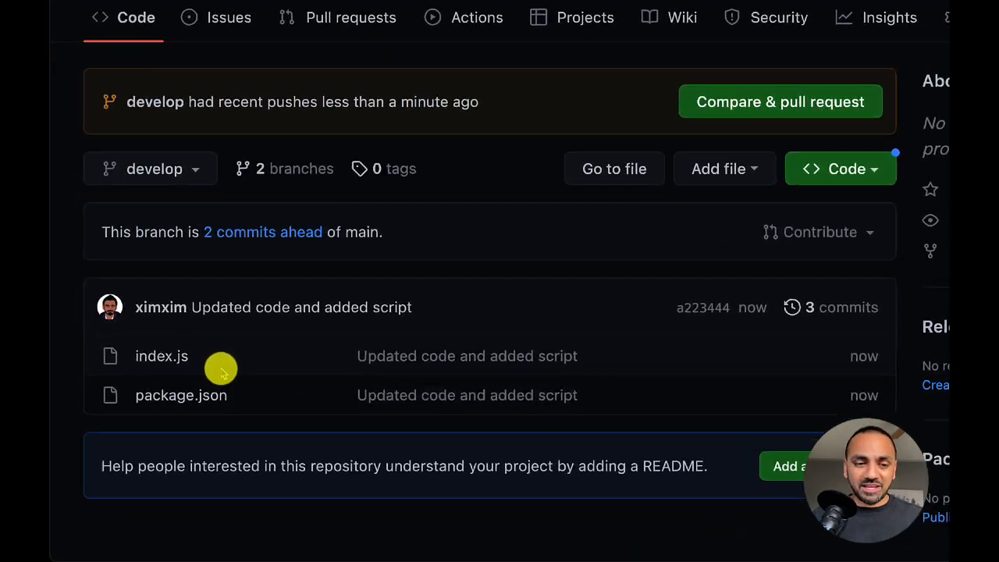
{"action": "left_click", "coordinate": [213, 378]}
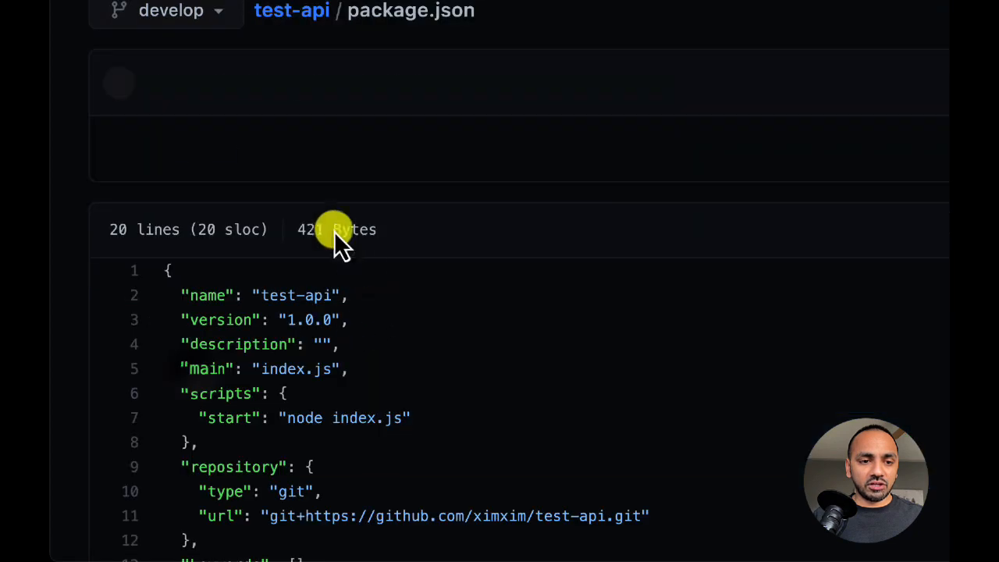
{"action": "scroll", "coordinate": [327, 211], "scroll_direction": "down", "scroll_amount": 2}
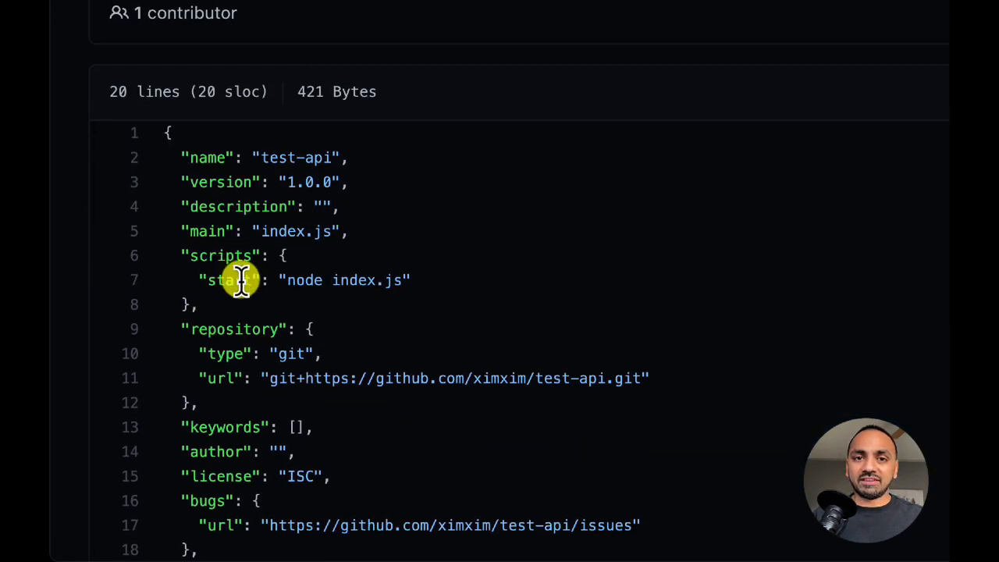
Switch the test-api repository page to the main branch and open its package.json to check the scripts section.
{"action": "scroll", "coordinate": [231, 152], "scroll_direction": "left", "scroll_amount": 5}
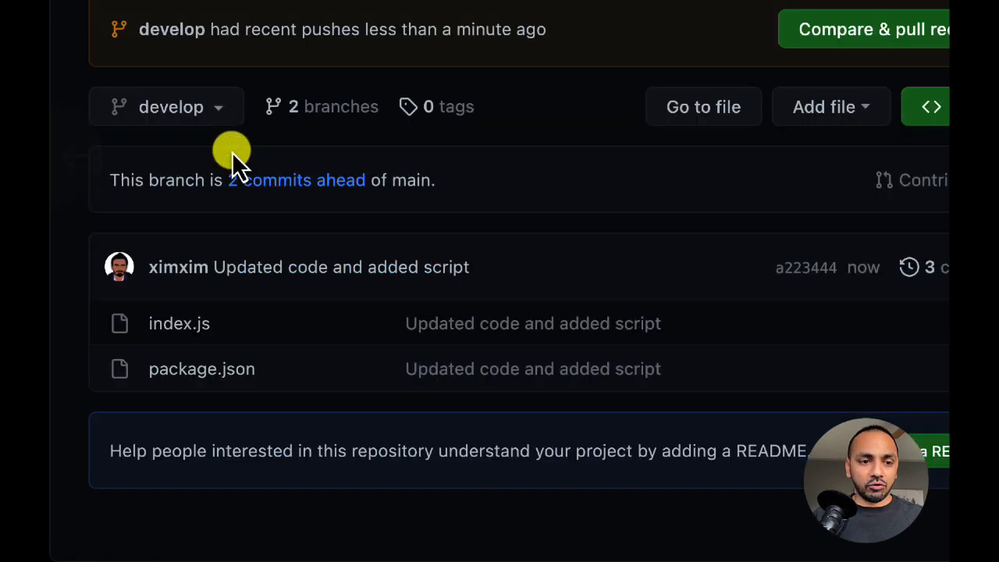
{"action": "left_click", "coordinate": [173, 116]}
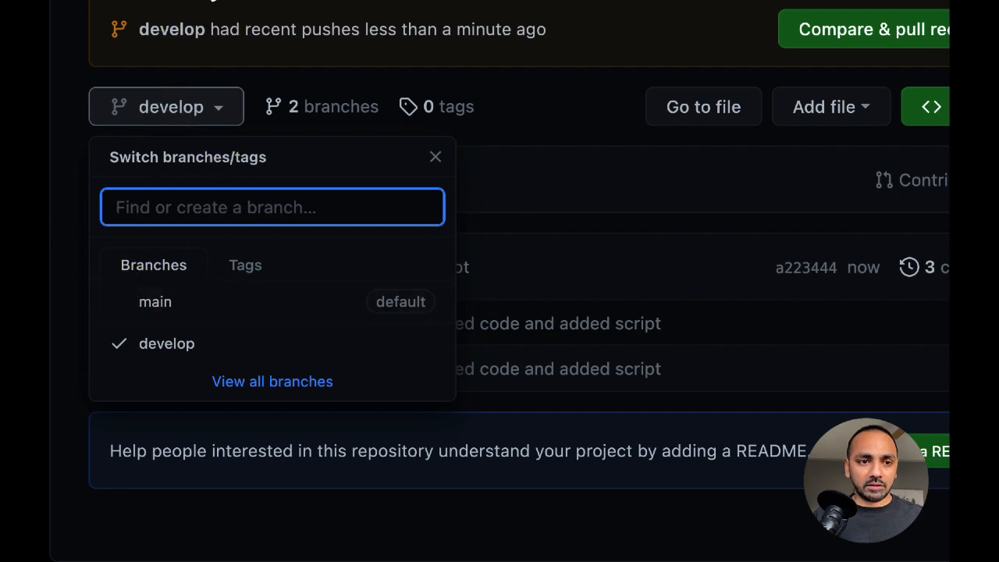
{"action": "left_click", "coordinate": [173, 303]}
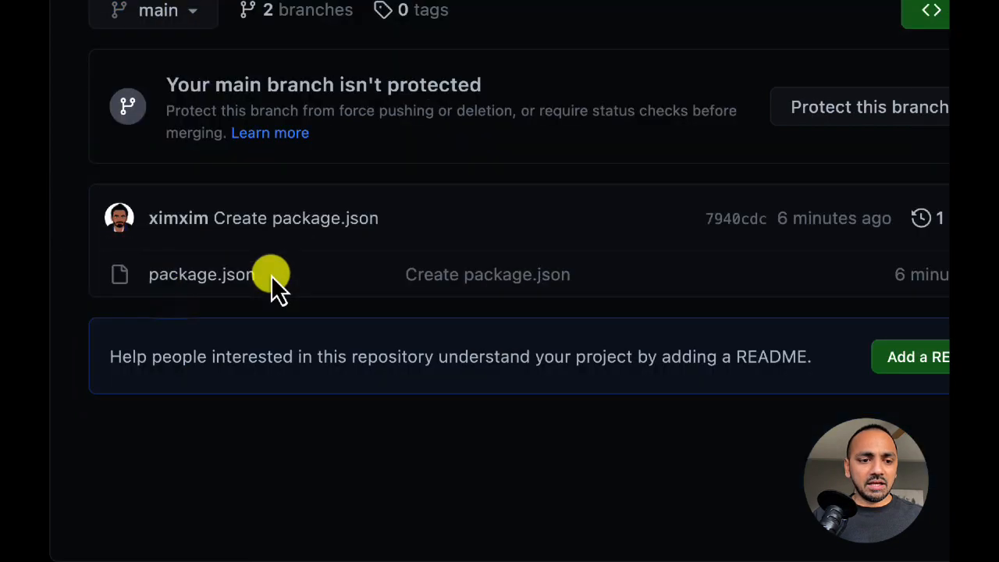
{"action": "scroll", "coordinate": [234, 297], "scroll_direction": "down", "scroll_amount": 1}
{"action": "left_click", "coordinate": [196, 312]}
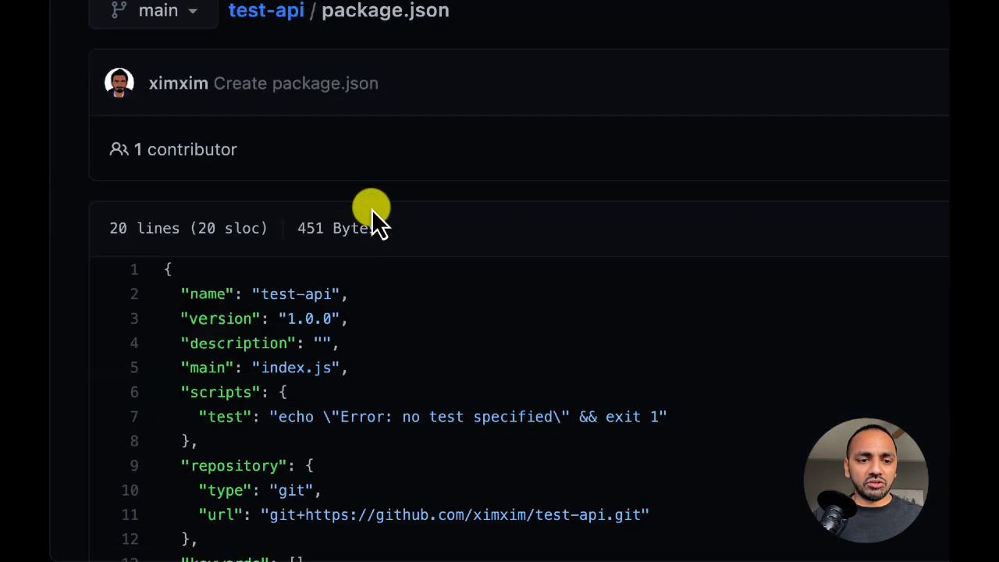
{"action": "scroll", "coordinate": [372, 210], "scroll_direction": "down", "scroll_amount": 3}
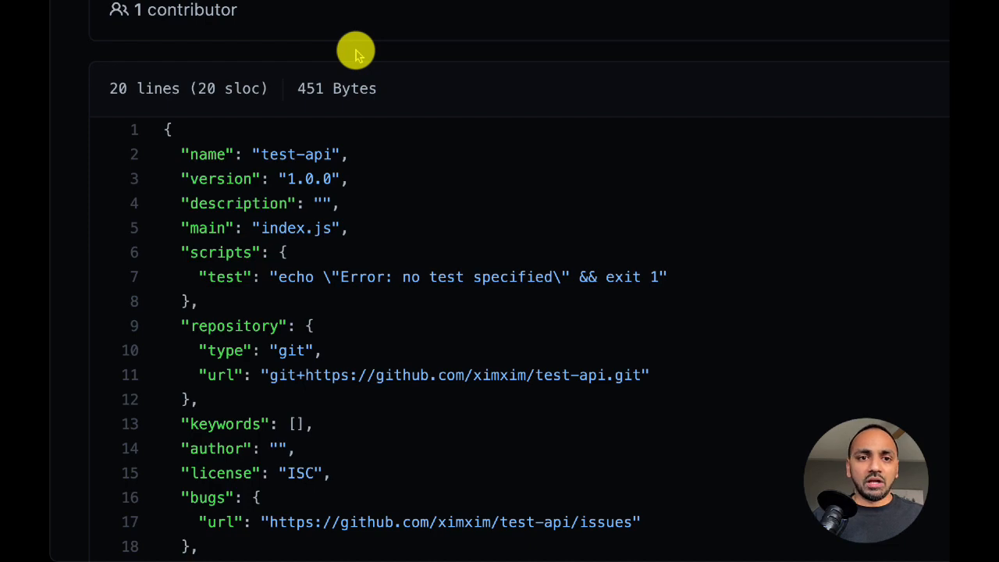
{"action": "key", "text": "super+Tab"}
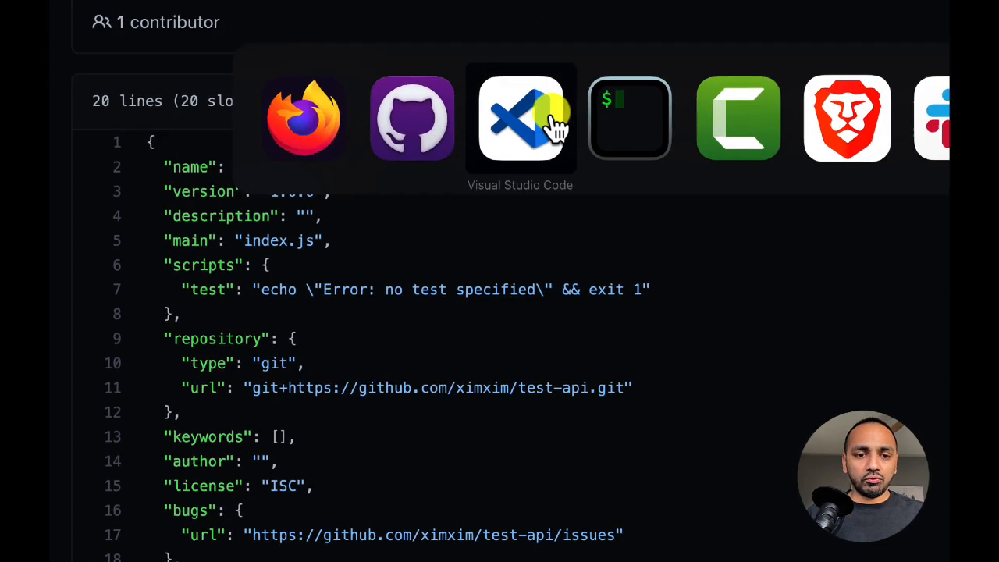
{"action": "left_click", "coordinate": [413, 117]}
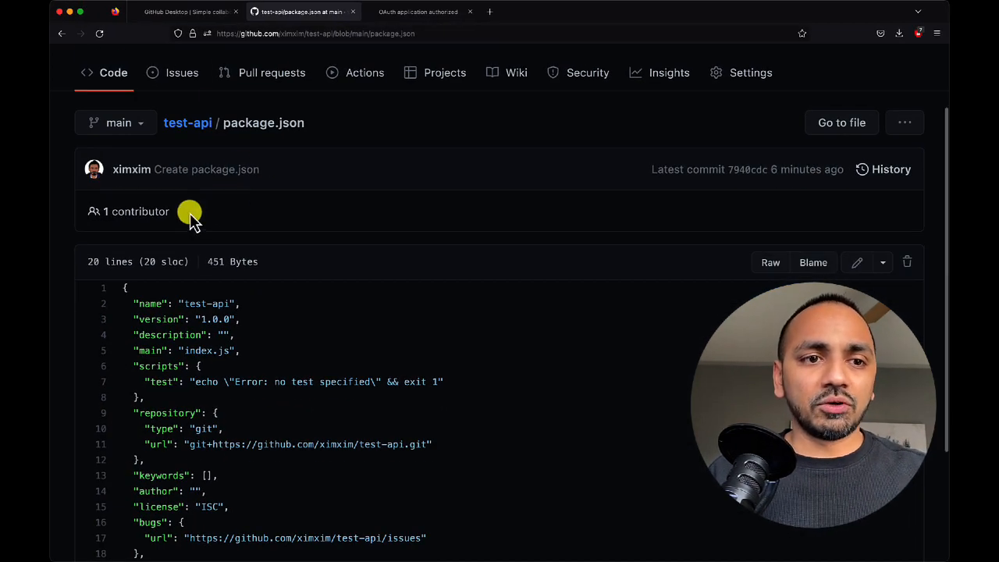
Start a new pull request in test-api, comparing the develop branch against the base branch main.
{"action": "scroll", "coordinate": [189, 216], "scroll_direction": "up", "scroll_amount": 1}
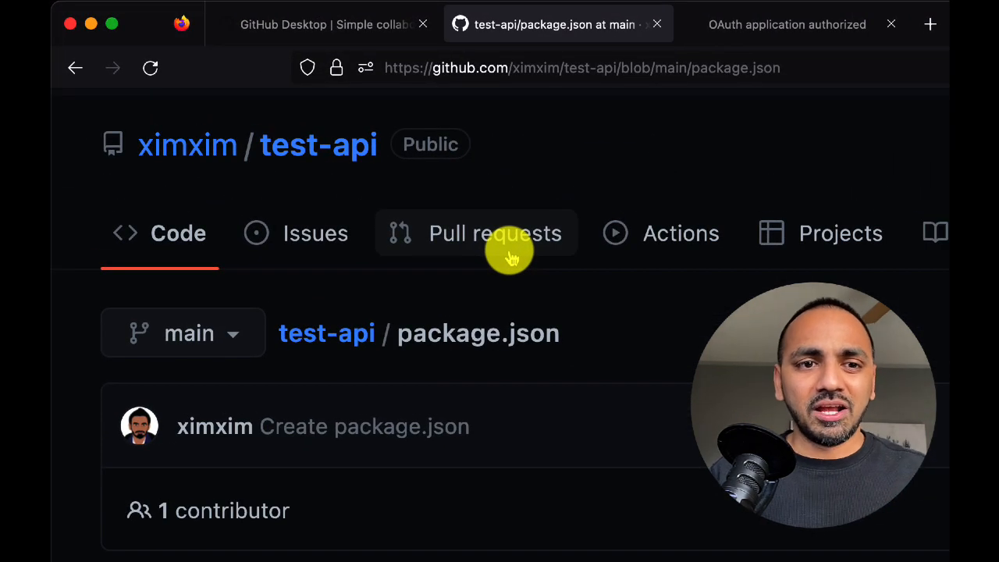
{"action": "left_click", "coordinate": [509, 256]}
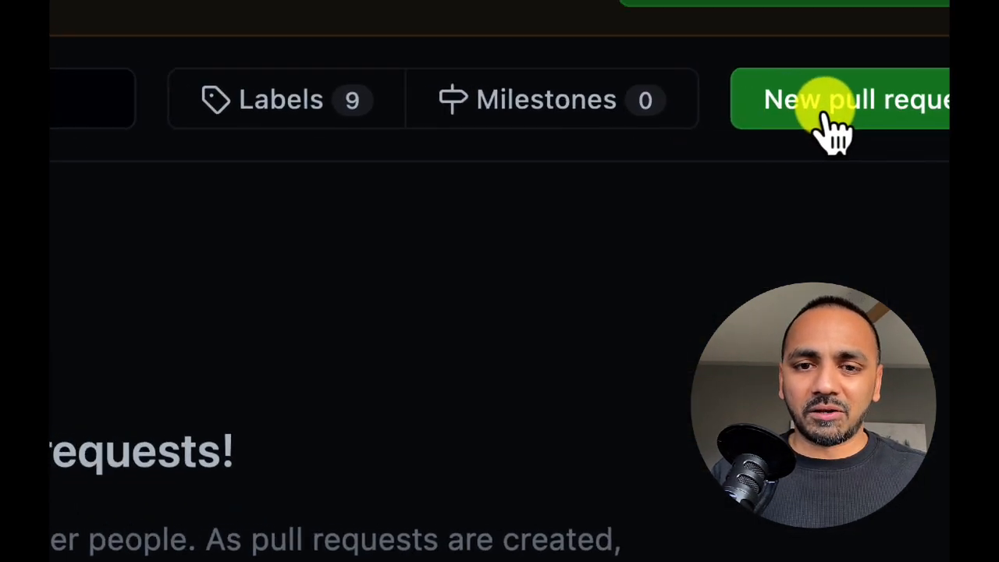
{"action": "left_click", "coordinate": [703, 116]}
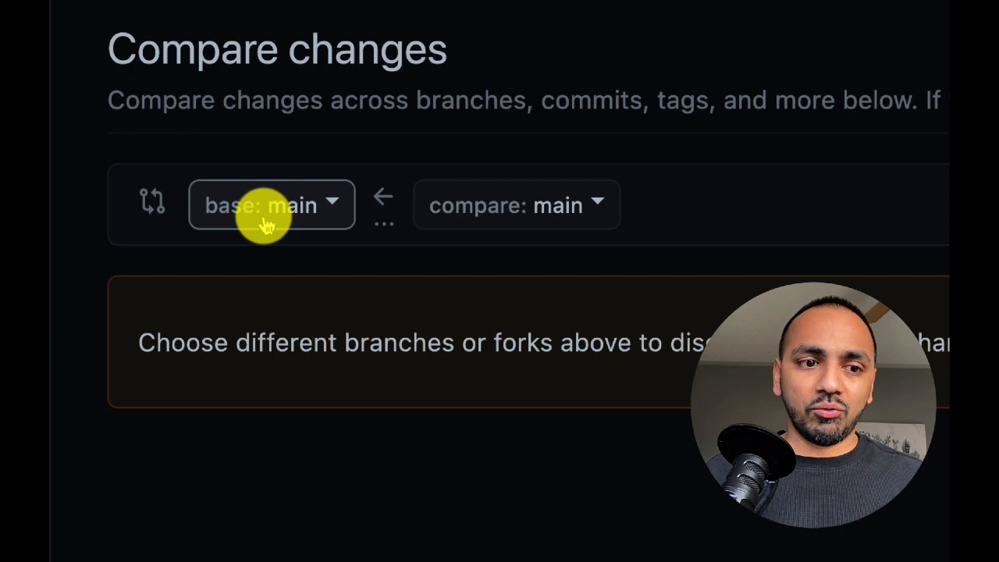
{"action": "left_click", "coordinate": [519, 224]}
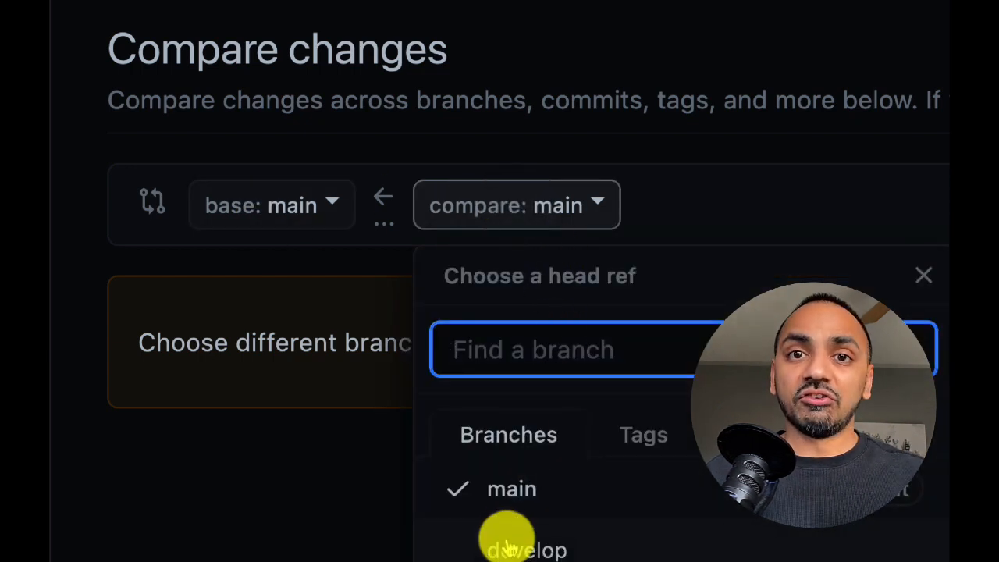
{"action": "left_click", "coordinate": [516, 550]}
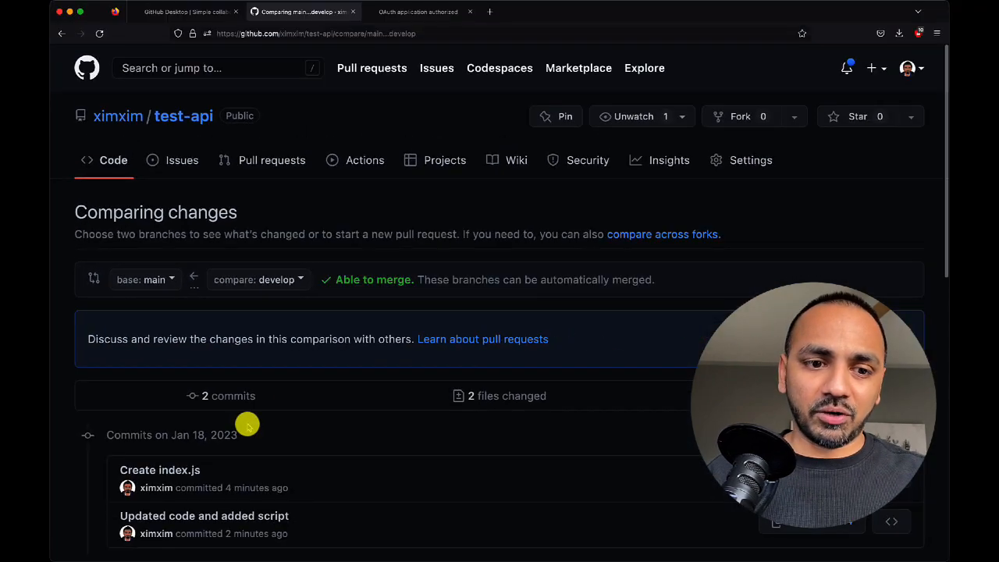
Review the commits and file differences between main and develop, and open the form to create the pull request.
{"action": "scroll", "coordinate": [306, 337], "scroll_direction": "down", "scroll_amount": 1}
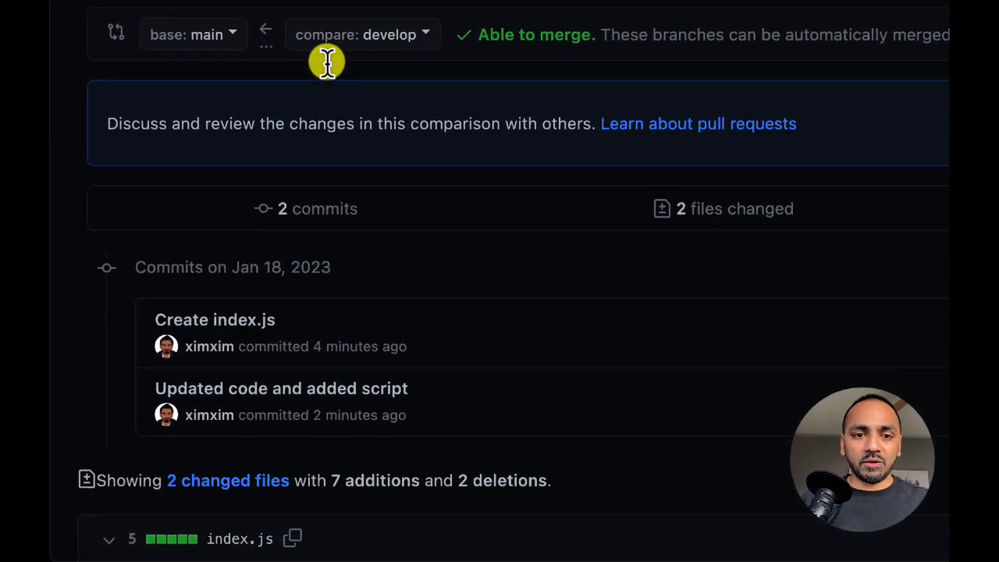
{"action": "scroll", "coordinate": [327, 62], "scroll_direction": "down", "scroll_amount": 3}
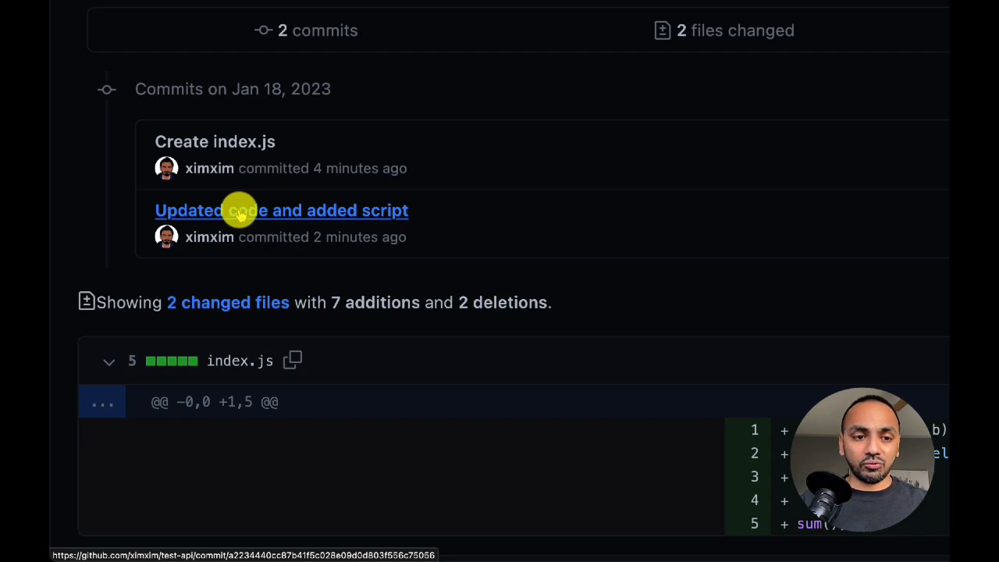
{"action": "scroll", "coordinate": [240, 212], "scroll_direction": "down", "scroll_amount": 5}
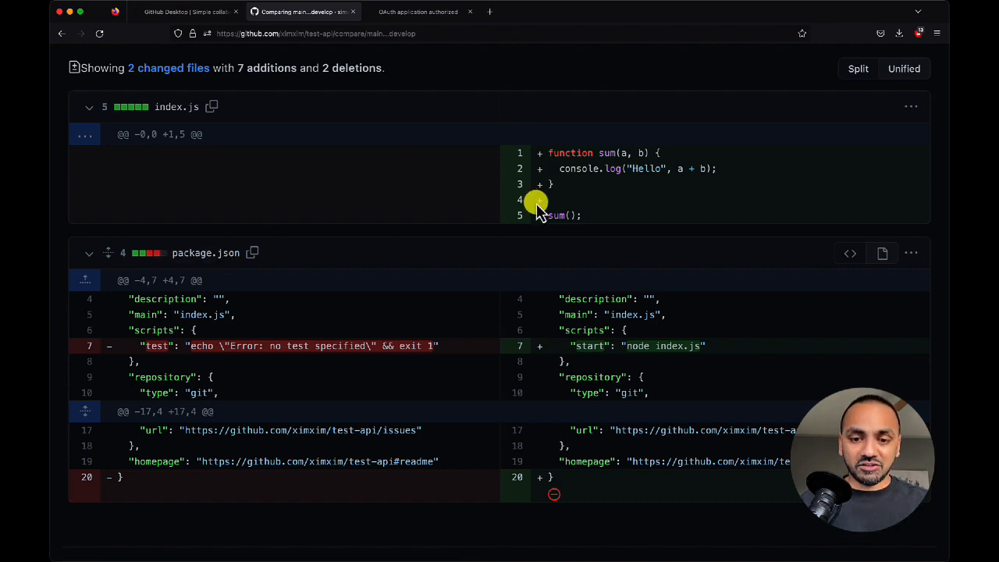
{"action": "scroll", "coordinate": [537, 206], "scroll_direction": "up", "scroll_amount": 5}
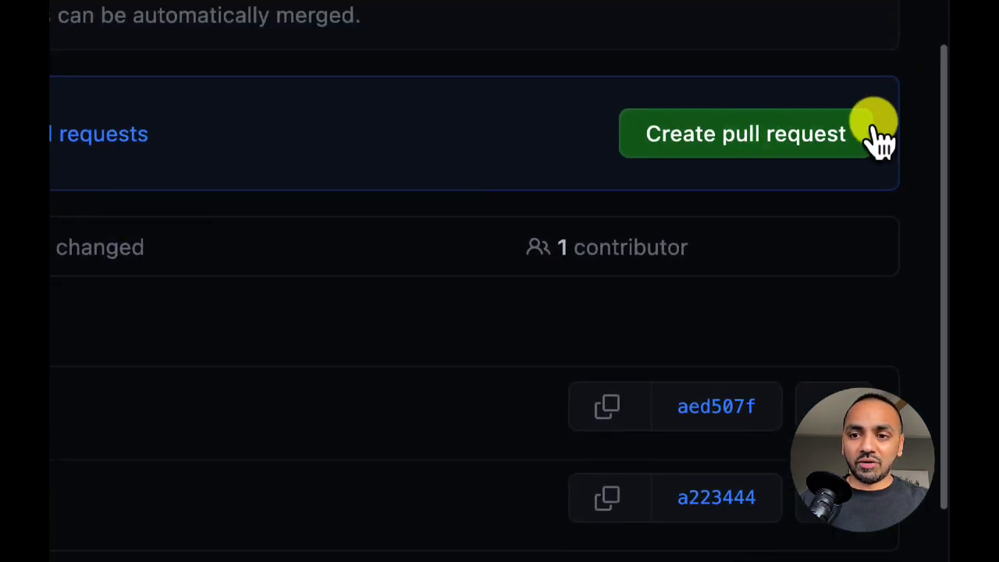
{"action": "left_click", "coordinate": [829, 149]}
Title the pull request "Develop merging to main" and create it without a description.
{"action": "triple_click", "coordinate": [244, 45]}
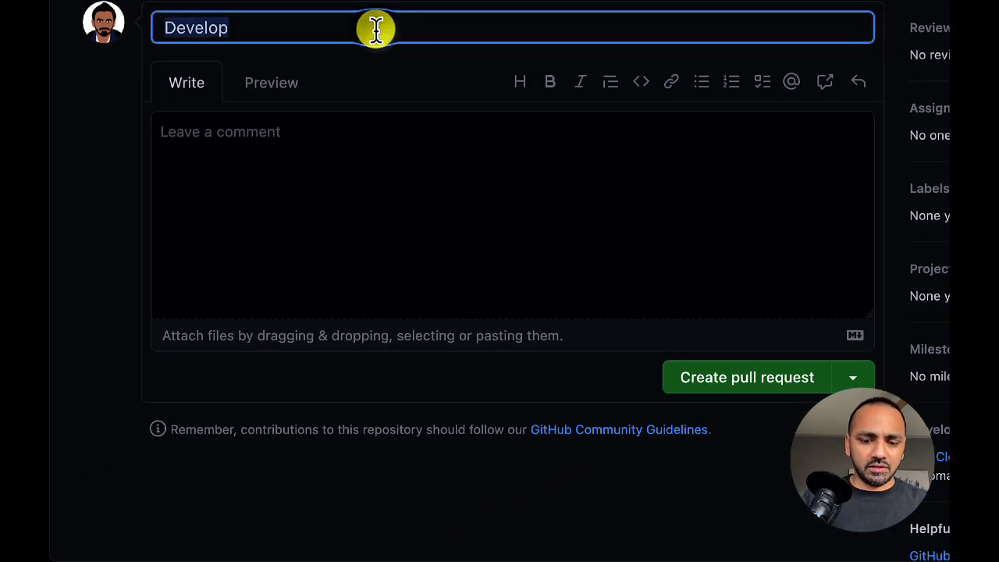
{"action": "type", "text": "Develo"}
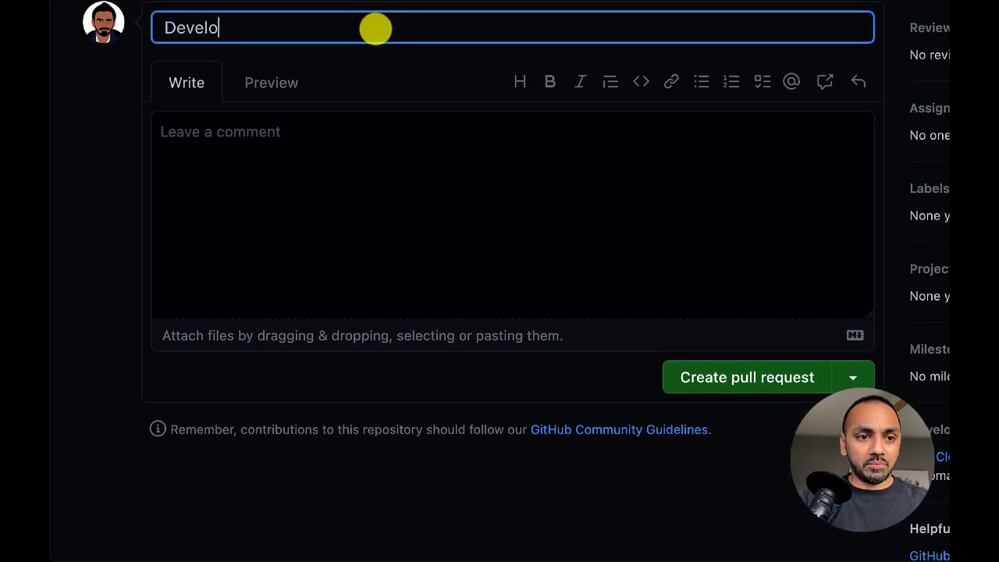
{"action": "type", "text": "p merging o"}
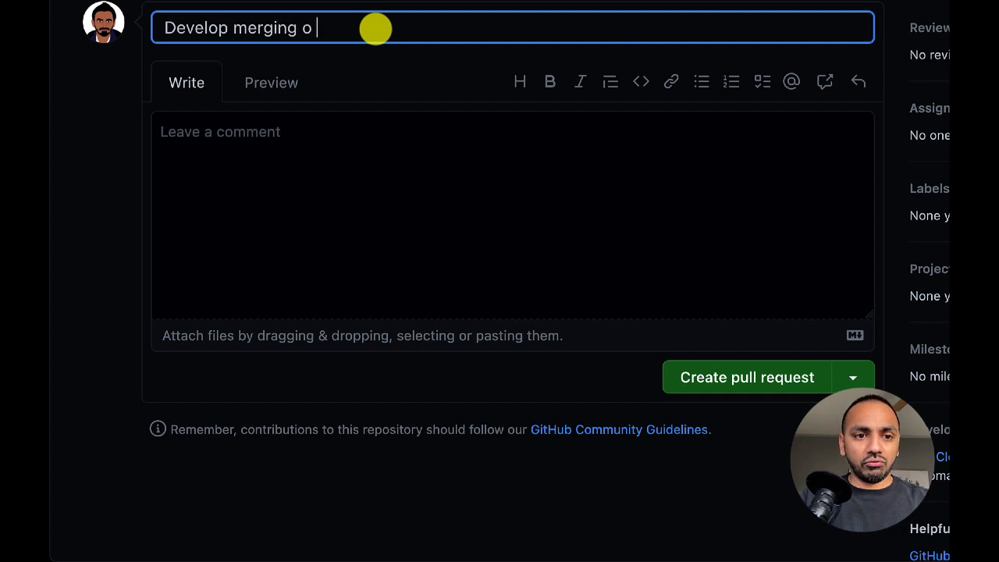
{"action": "type", "text": " to"}
{"action": "key", "text": "BackSpace"}
{"action": "type", "text": "to main"}
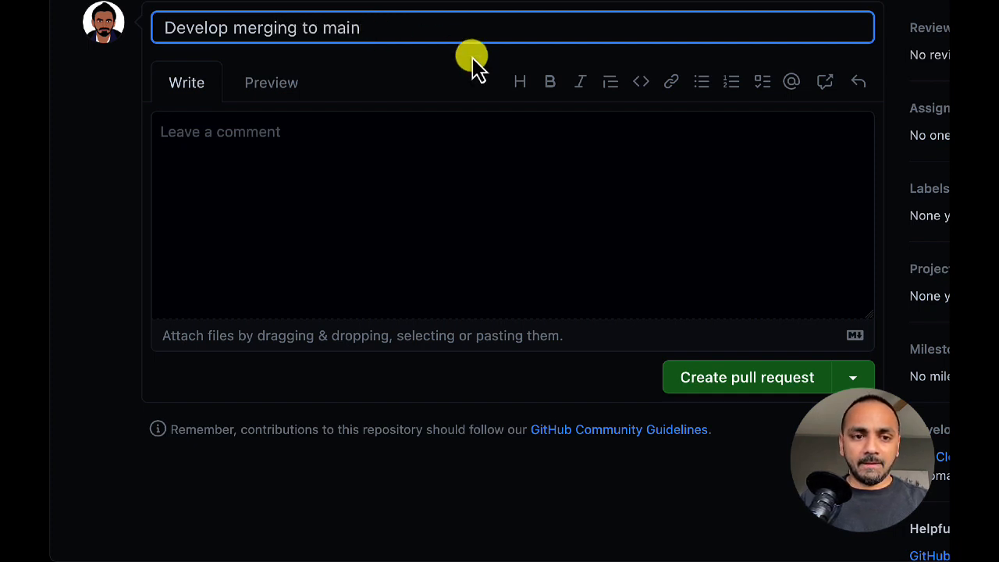
{"action": "left_click", "coordinate": [195, 142]}
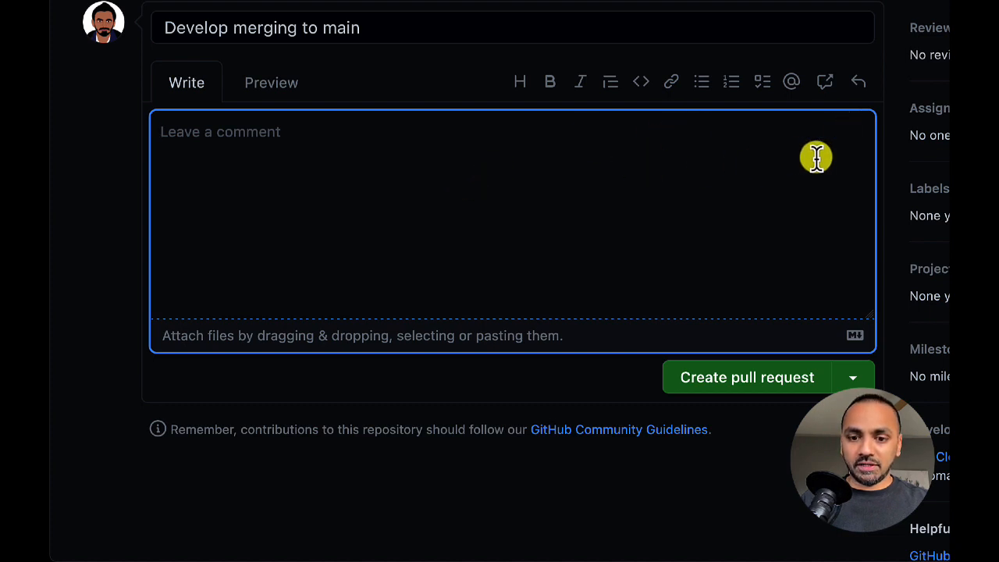
{"action": "left_click", "coordinate": [739, 377]}
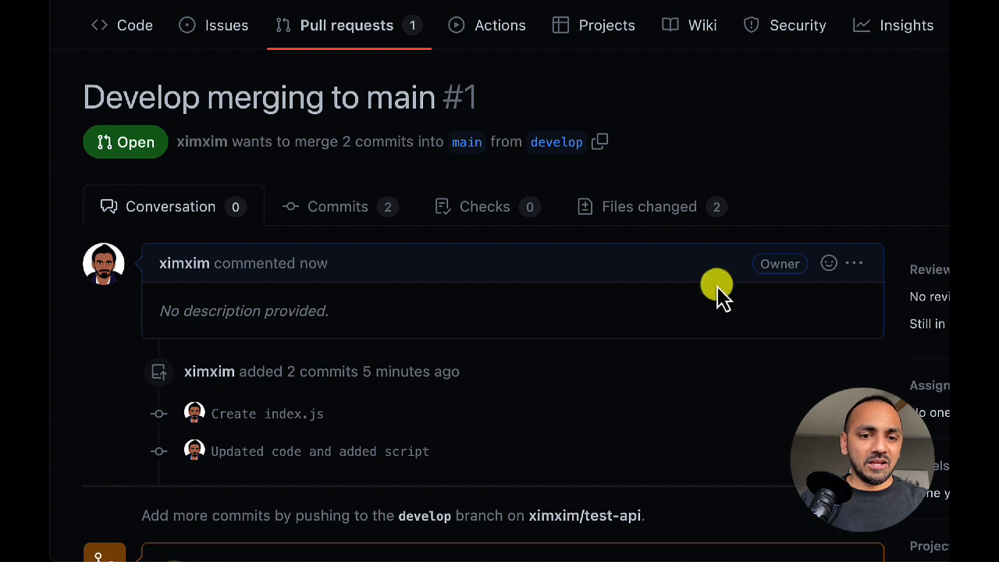
Look over the pull request's merge section, and open and close its reviewer picker without requesting anyone.
{"action": "scroll", "coordinate": [707, 275], "scroll_direction": "down", "scroll_amount": 1}
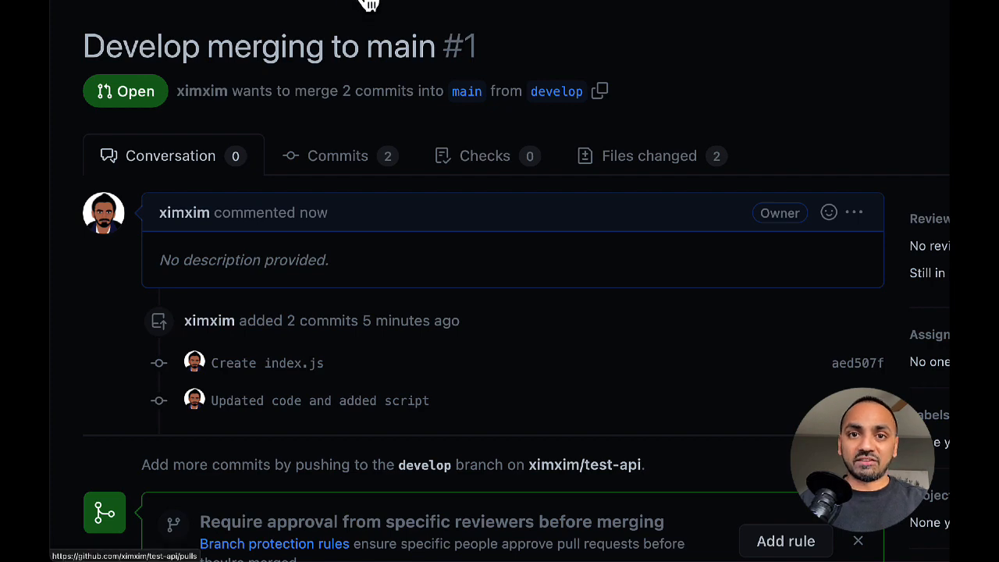
{"action": "scroll", "coordinate": [368, 4], "scroll_direction": "down", "scroll_amount": 4}
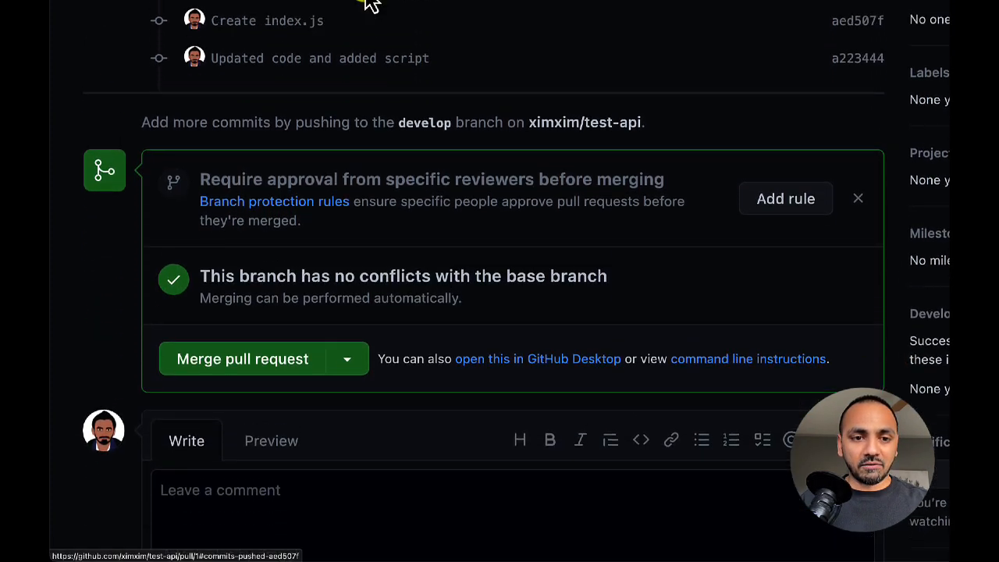
{"action": "scroll", "coordinate": [368, 3], "scroll_direction": "up", "scroll_amount": 2}
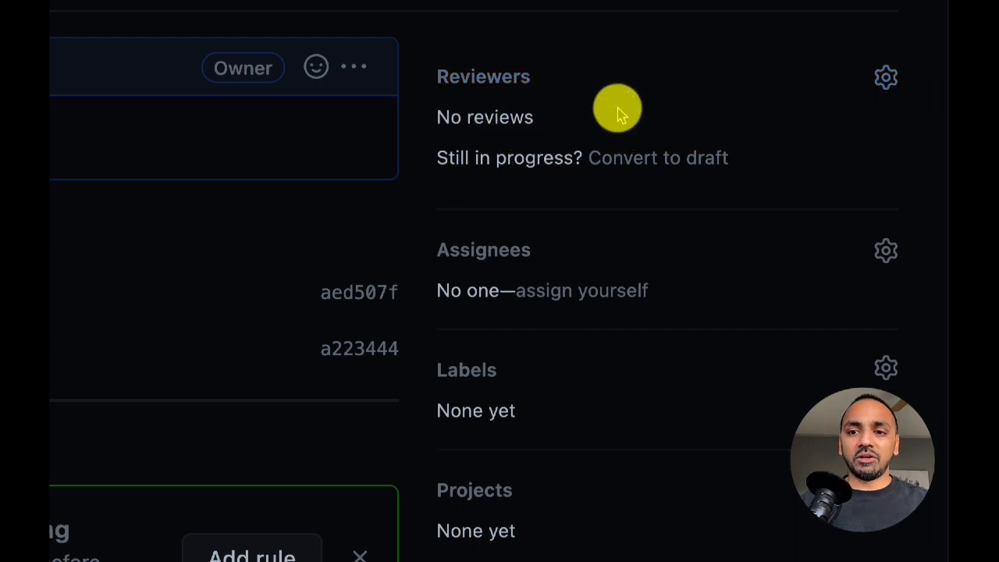
{"action": "left_click", "coordinate": [884, 78]}
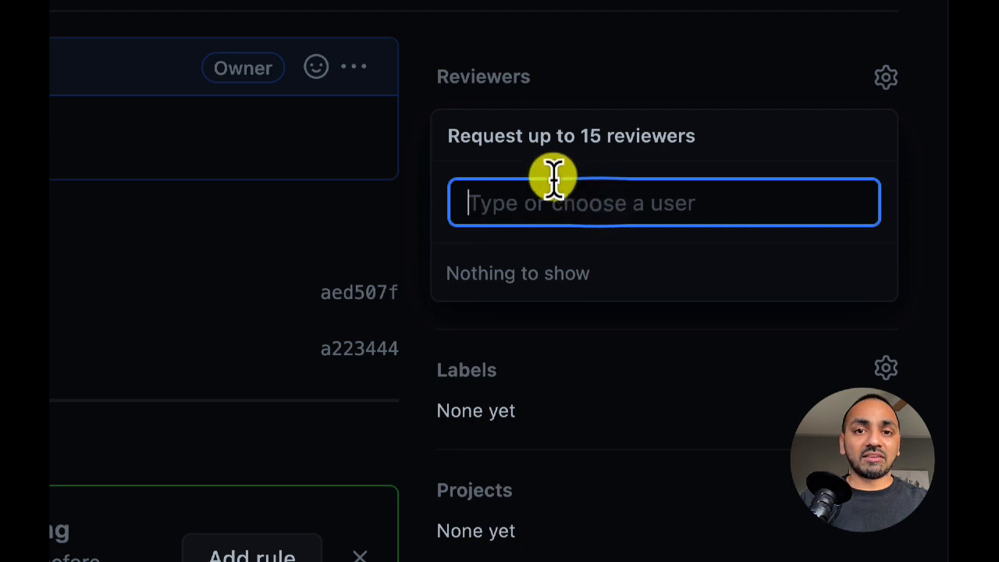
{"action": "left_click", "coordinate": [413, 4]}
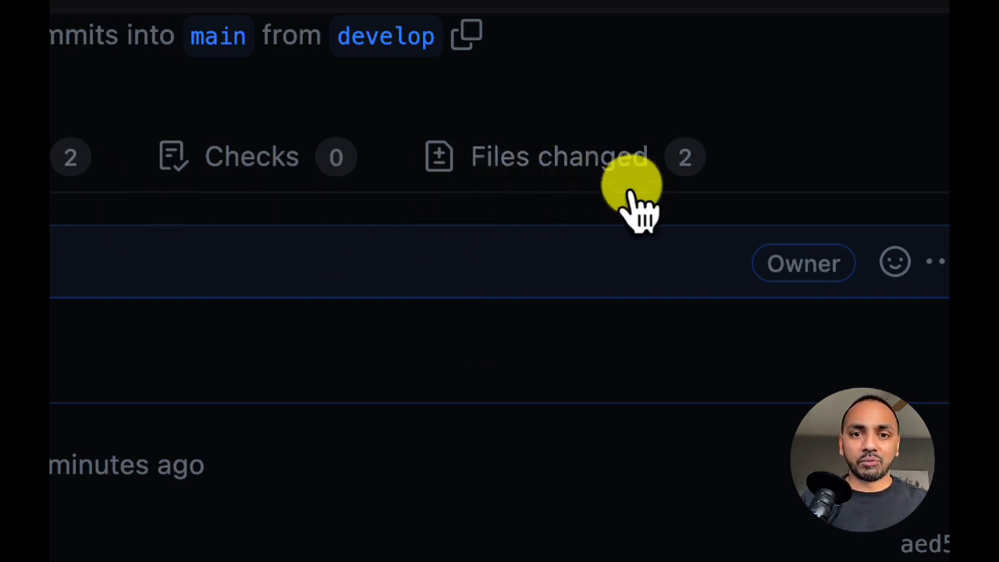
Add the single comment "I don't like this console log" to line 2 of index.js in the pull request's changed files.
{"action": "left_click", "coordinate": [629, 194]}
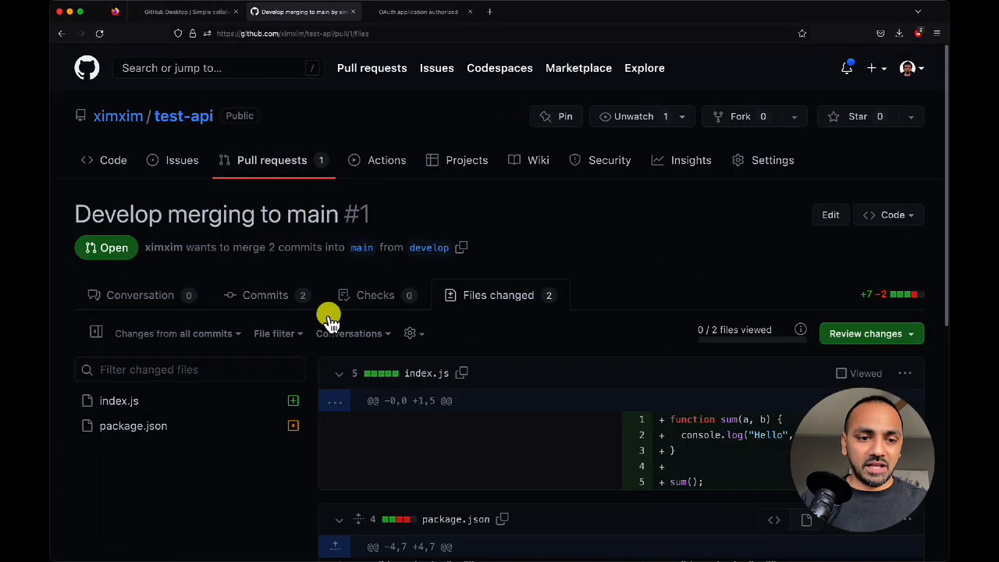
{"action": "scroll", "coordinate": [328, 320], "scroll_direction": "down", "scroll_amount": 5}
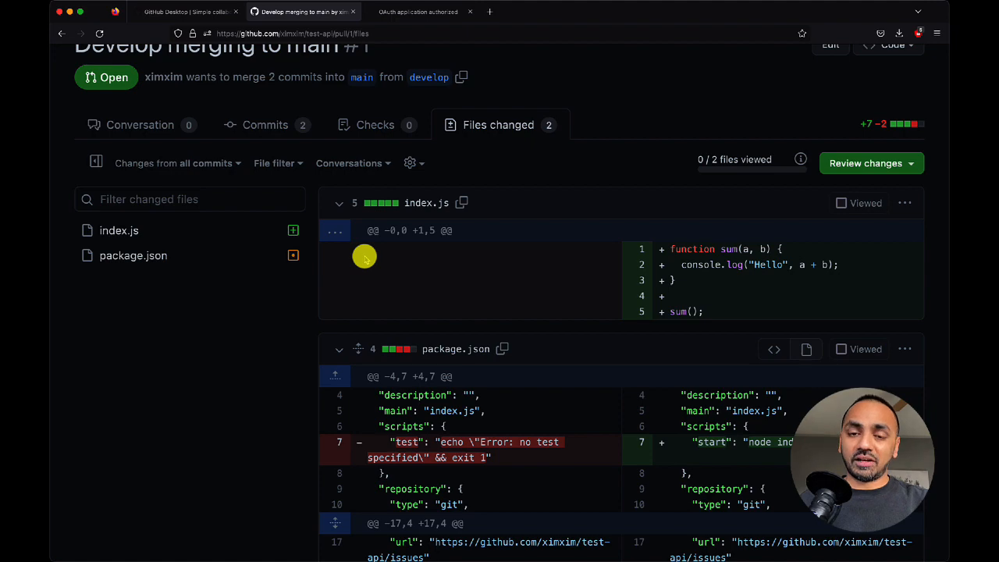
{"action": "mouse_move", "coordinate": [656, 268]}
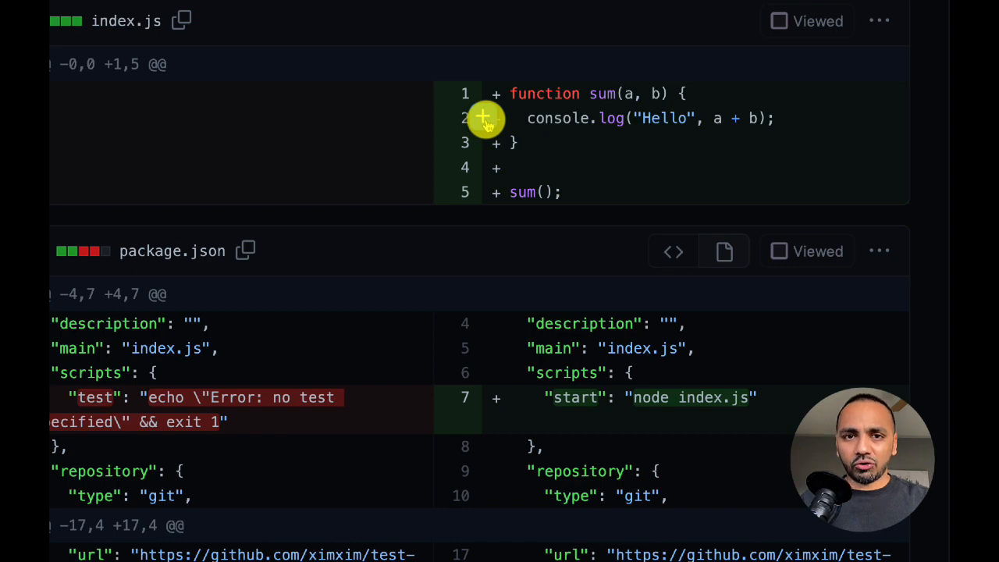
{"action": "left_click", "coordinate": [485, 119]}
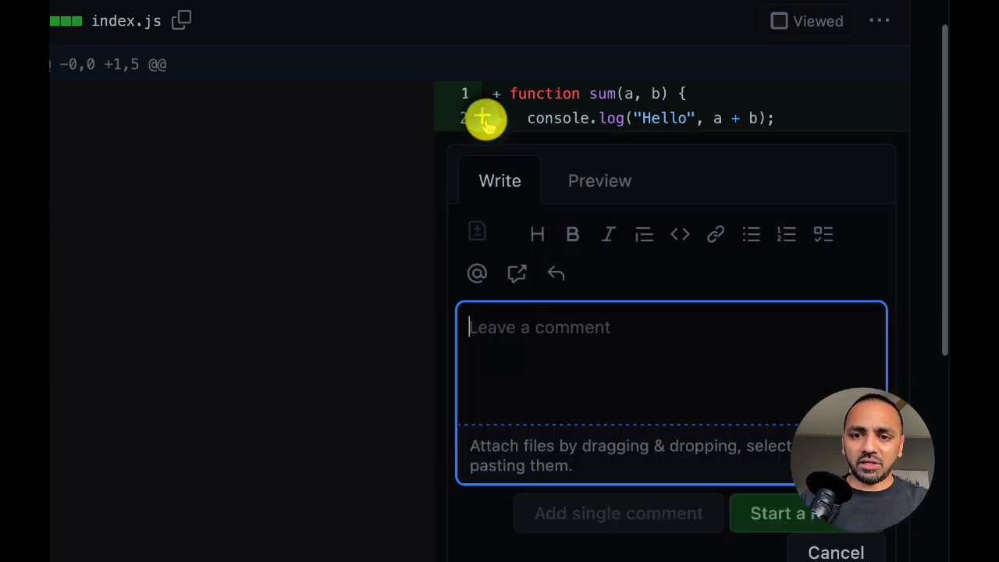
{"action": "scroll", "coordinate": [509, 179], "scroll_direction": "down", "scroll_amount": 2}
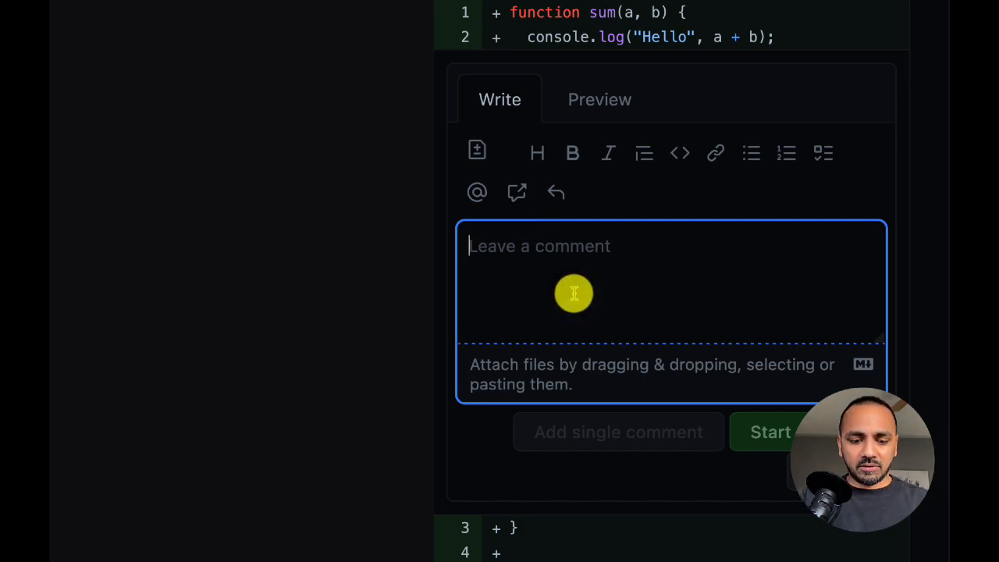
{"action": "type", "text": "I don't like th"}
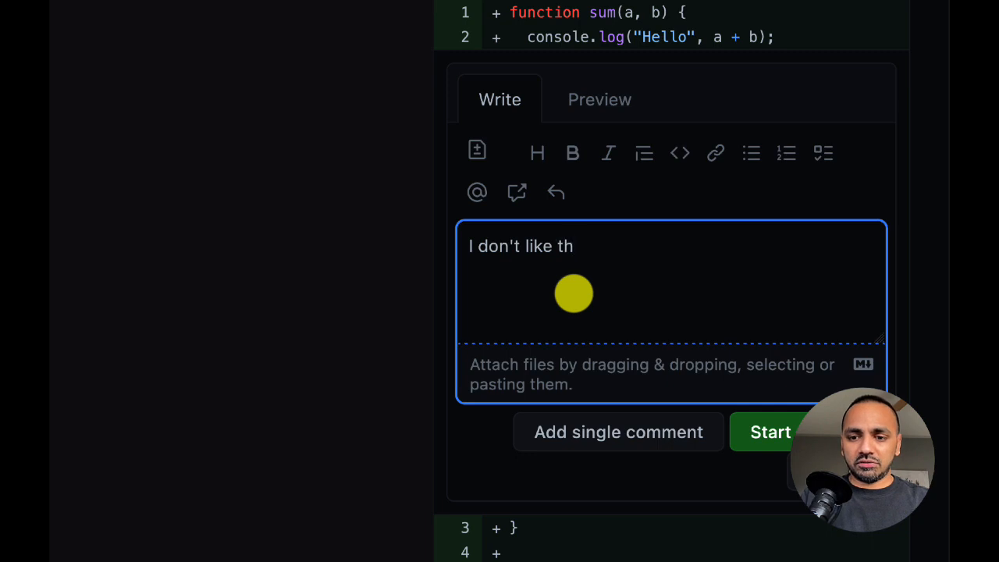
{"action": "type", "text": "is console log"}
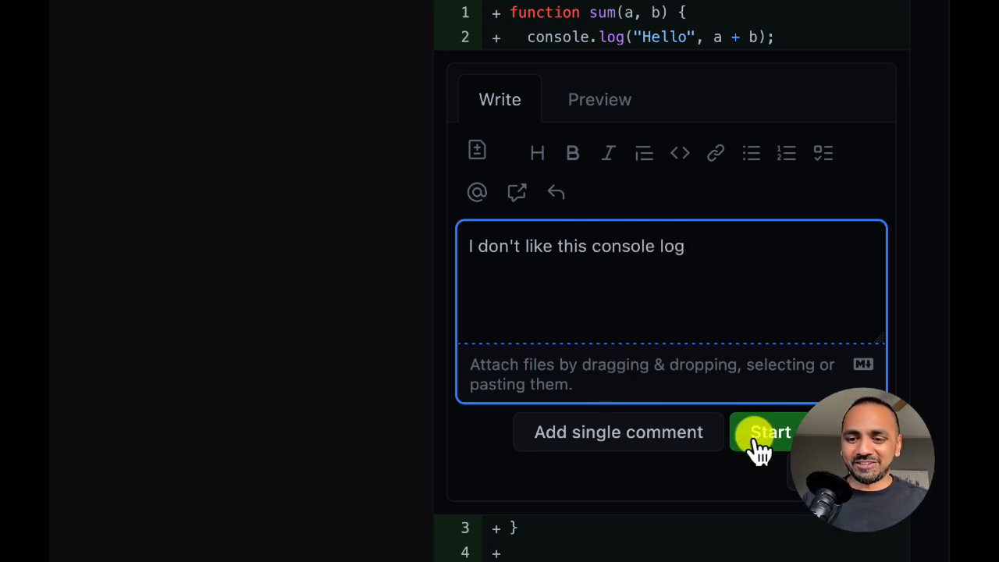
{"action": "left_click", "coordinate": [660, 441]}
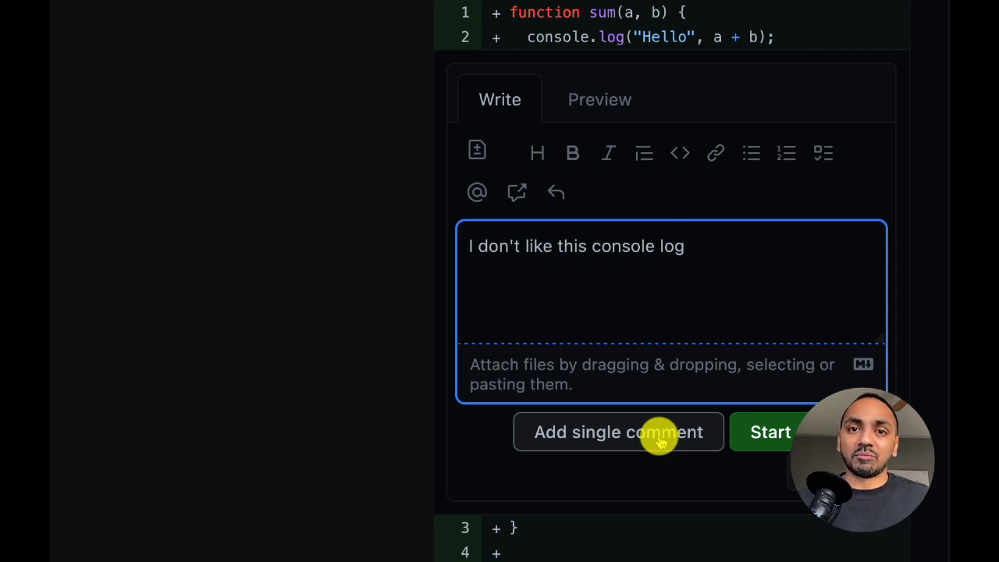
{"action": "left_click", "coordinate": [660, 433]}
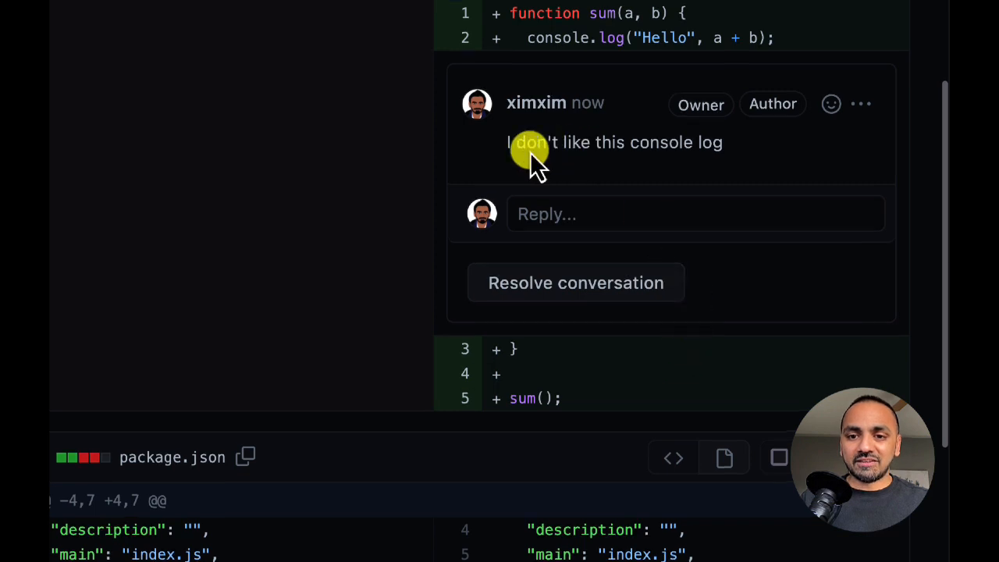
Reload the pull request's conversation, locate the review comment on index.js, and resolve that conversation.
{"action": "scroll", "coordinate": [530, 153], "scroll_direction": "up", "scroll_amount": 1}
{"action": "mouse_move", "coordinate": [535, 149]}
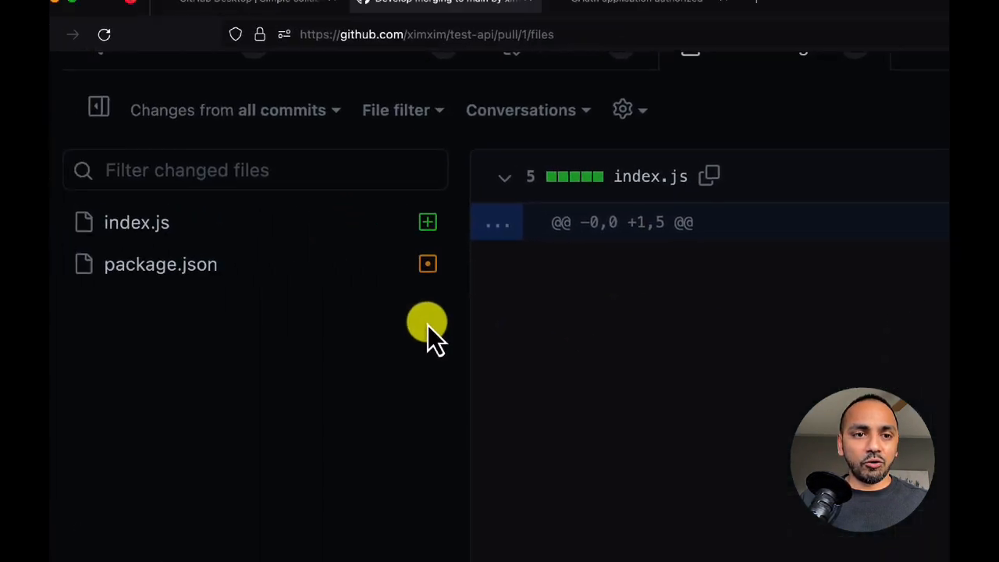
{"action": "scroll", "coordinate": [434, 329], "scroll_direction": "up", "scroll_amount": 2}
{"action": "scroll", "coordinate": [197, 246], "scroll_direction": "up", "scroll_amount": 4}
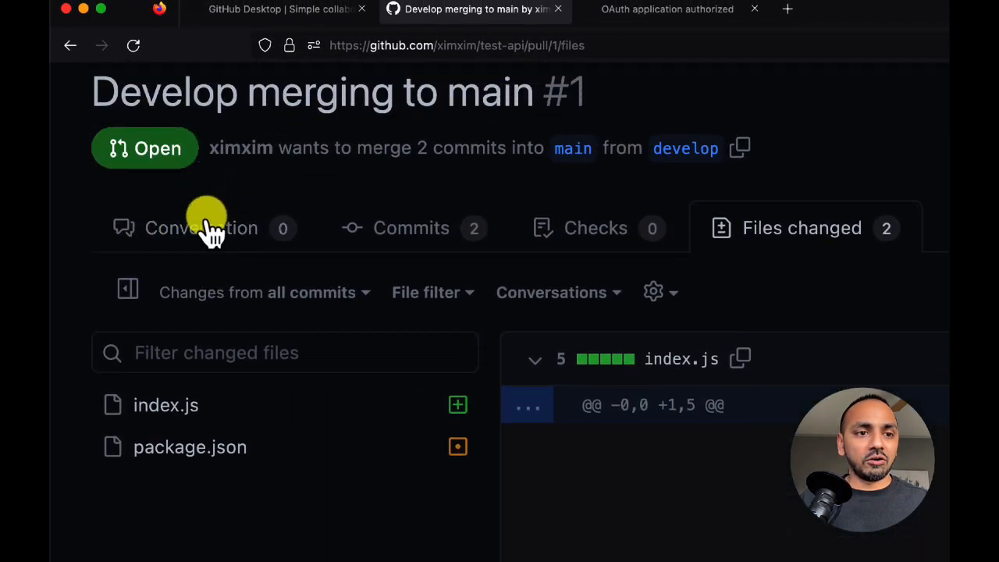
{"action": "scroll", "coordinate": [199, 226], "scroll_direction": "up", "scroll_amount": 1}
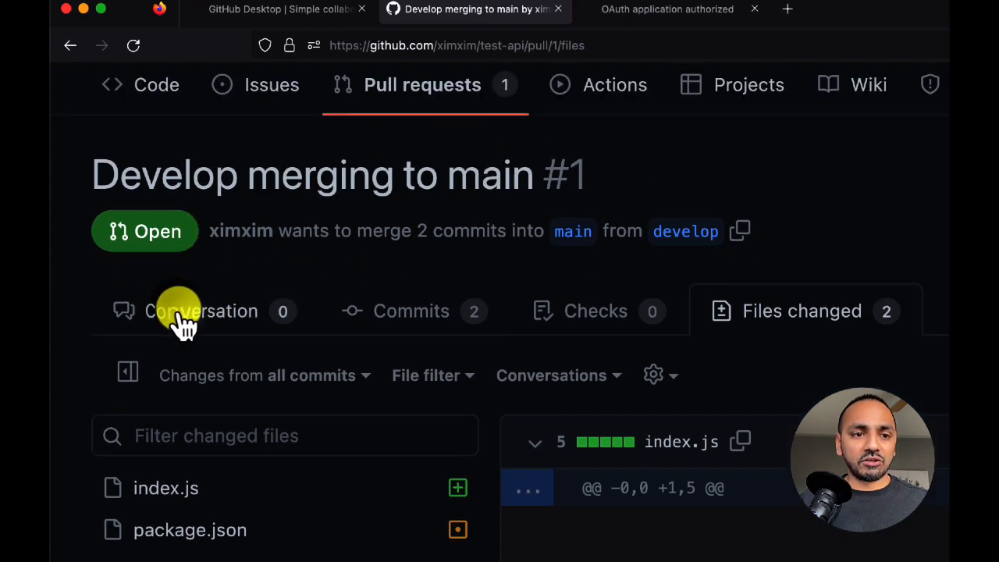
{"action": "left_click", "coordinate": [178, 311]}
{"action": "scroll", "coordinate": [431, 422], "scroll_direction": "down", "scroll_amount": 2}
{"action": "key", "text": "super+r"}
{"action": "scroll", "coordinate": [427, 414], "scroll_direction": "down", "scroll_amount": 5}
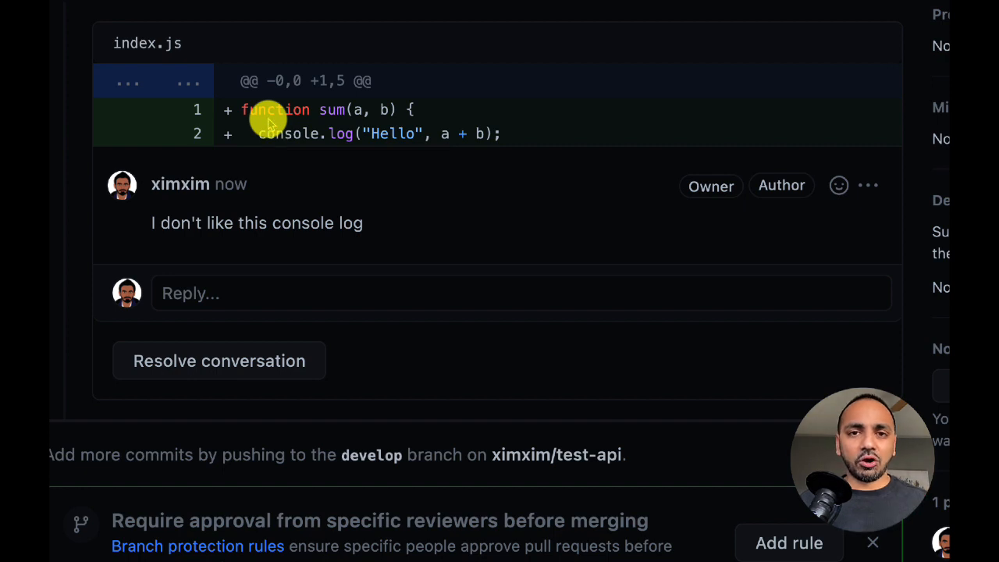
{"action": "left_click_drag", "start_coordinate": [154, 223], "coordinate": [363, 225]}
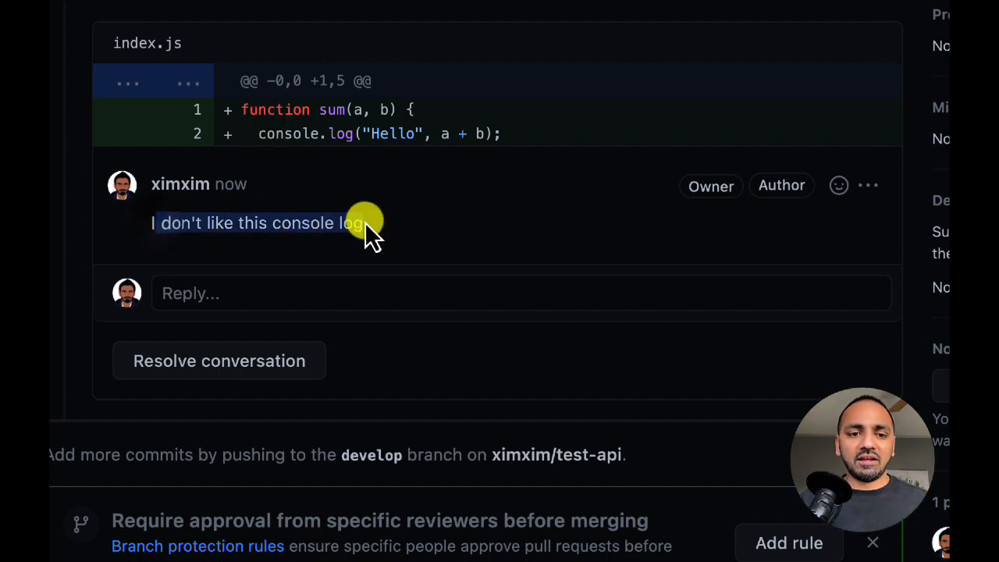
{"action": "left_click", "coordinate": [365, 225]}
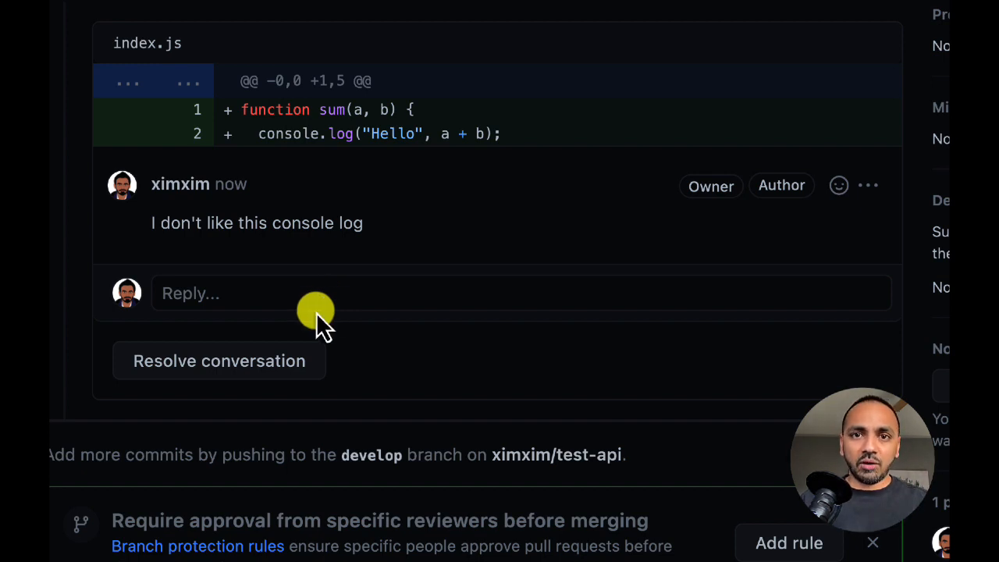
{"action": "left_click", "coordinate": [190, 360]}
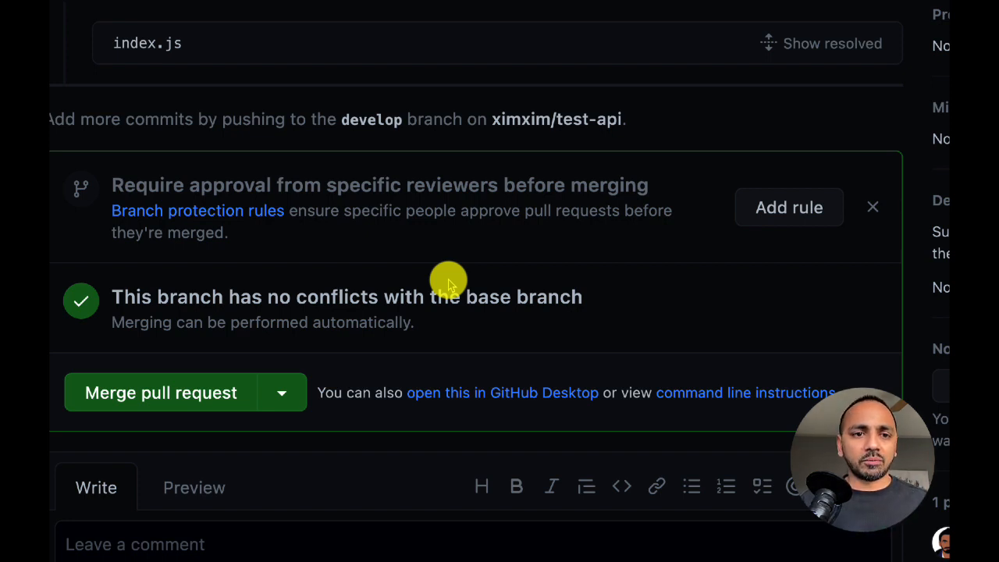
Merge the pull request into main with the default commit message, and delete the develop branch on GitHub.
{"action": "scroll", "coordinate": [449, 285], "scroll_direction": "up", "scroll_amount": 1}
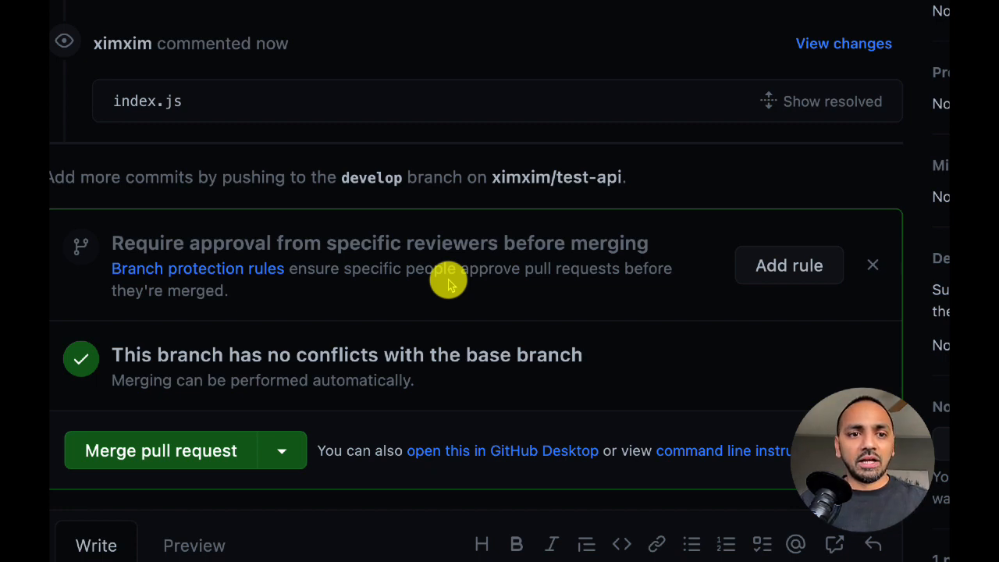
{"action": "scroll", "coordinate": [449, 285], "scroll_direction": "up", "scroll_amount": 2}
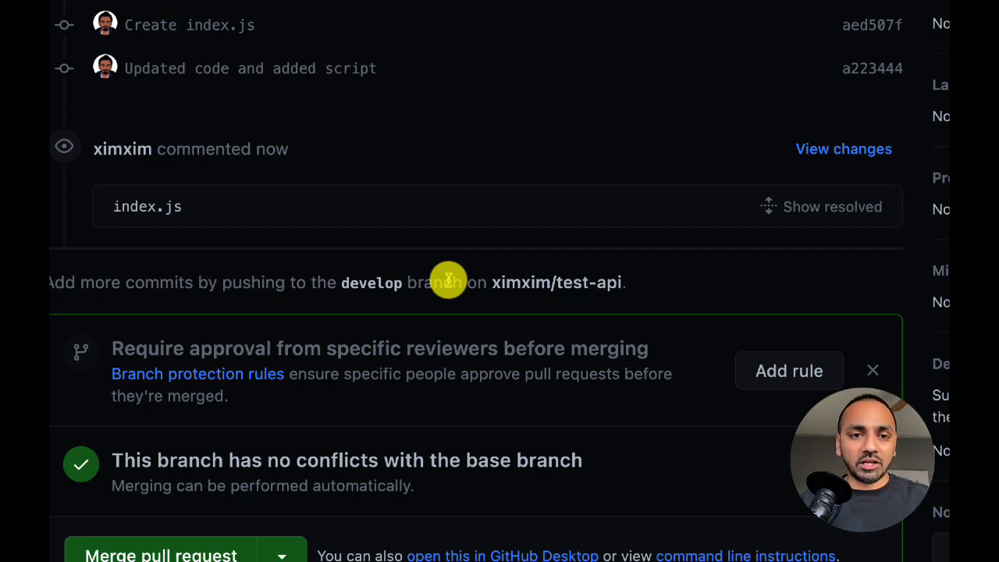
{"action": "scroll", "coordinate": [449, 281], "scroll_direction": "up", "scroll_amount": 2}
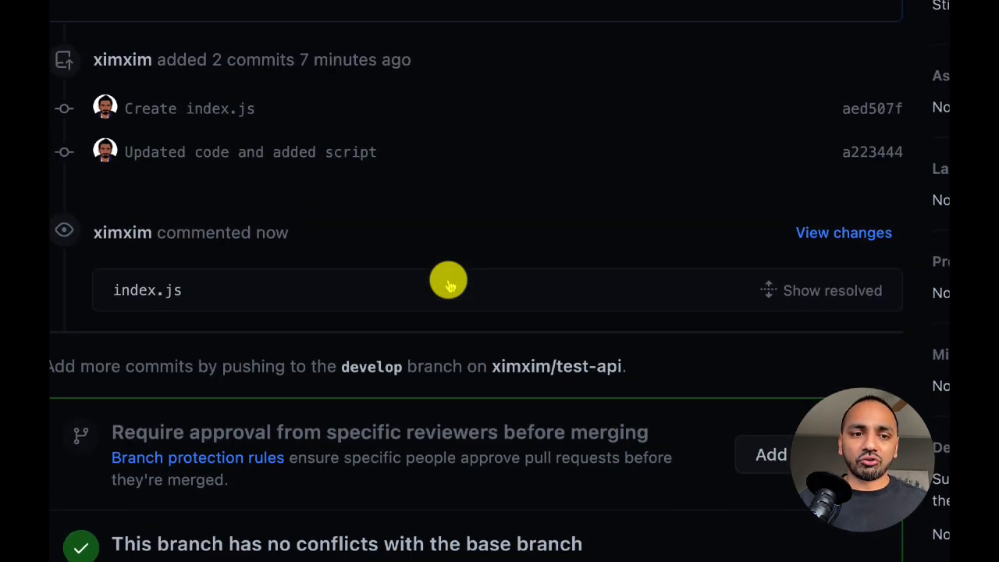
{"action": "scroll", "coordinate": [449, 281], "scroll_direction": "down", "scroll_amount": 3}
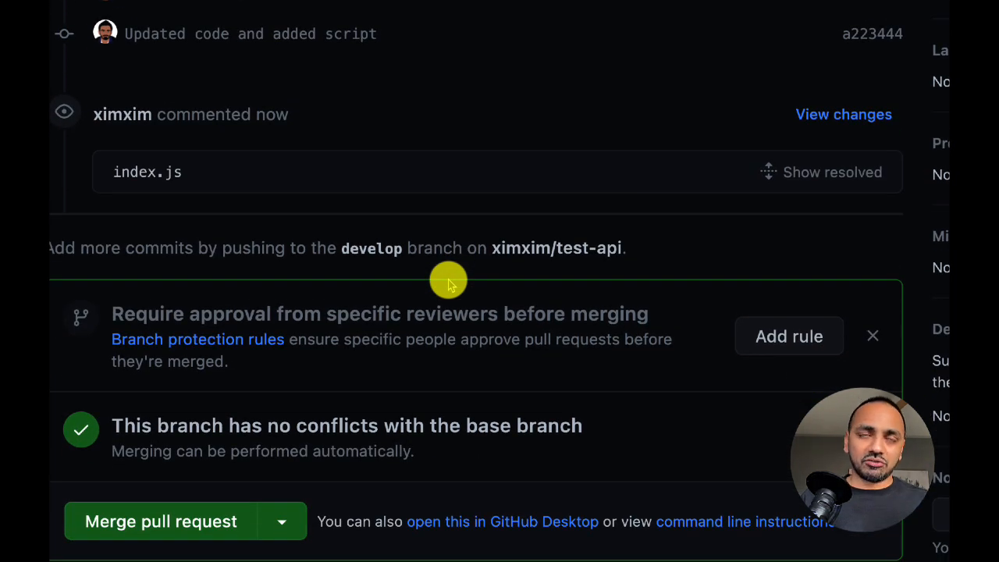
{"action": "scroll", "coordinate": [449, 283], "scroll_direction": "up", "scroll_amount": 3}
{"action": "scroll", "coordinate": [449, 282], "scroll_direction": "down", "scroll_amount": 8}
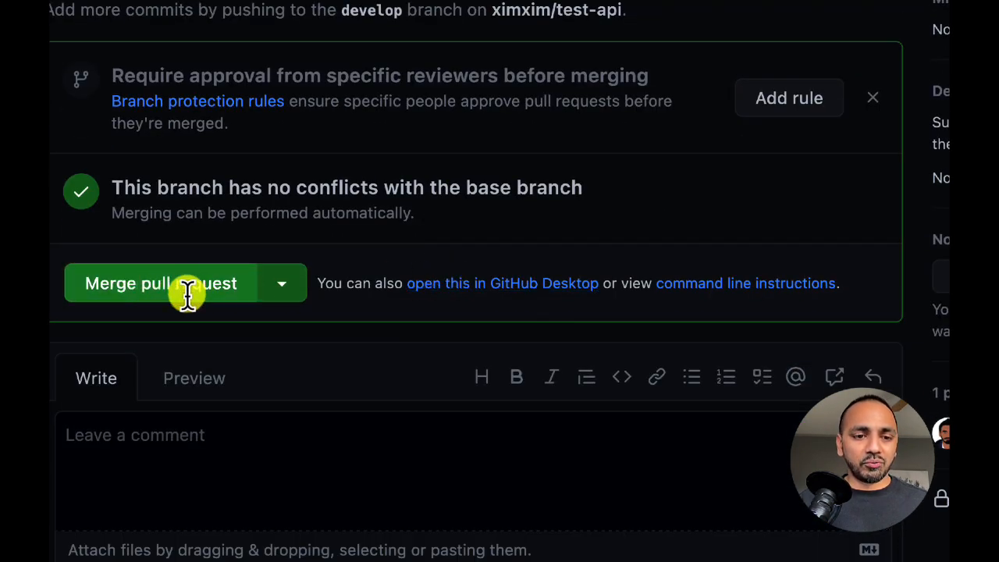
{"action": "left_click", "coordinate": [187, 301]}
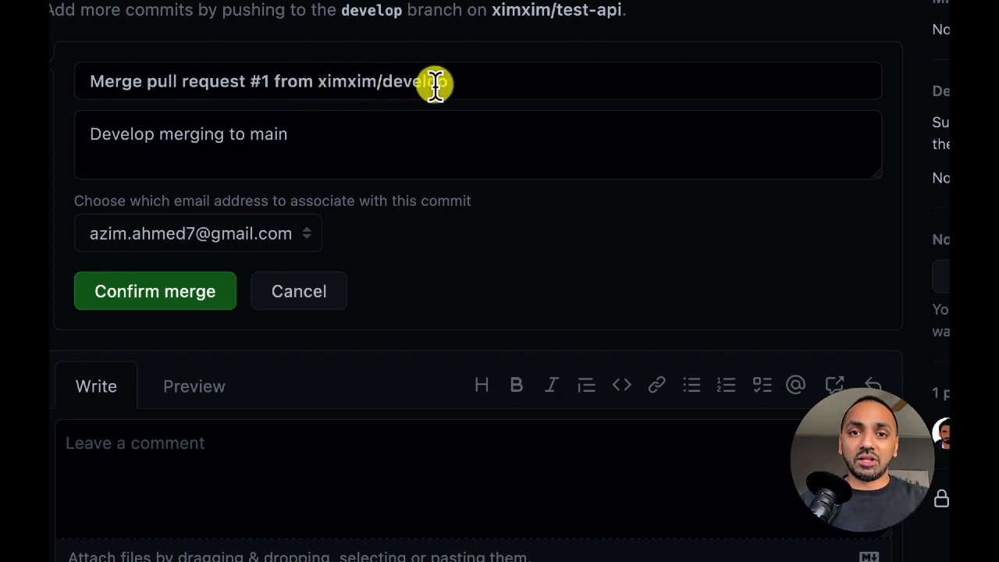
{"action": "left_click", "coordinate": [121, 300]}
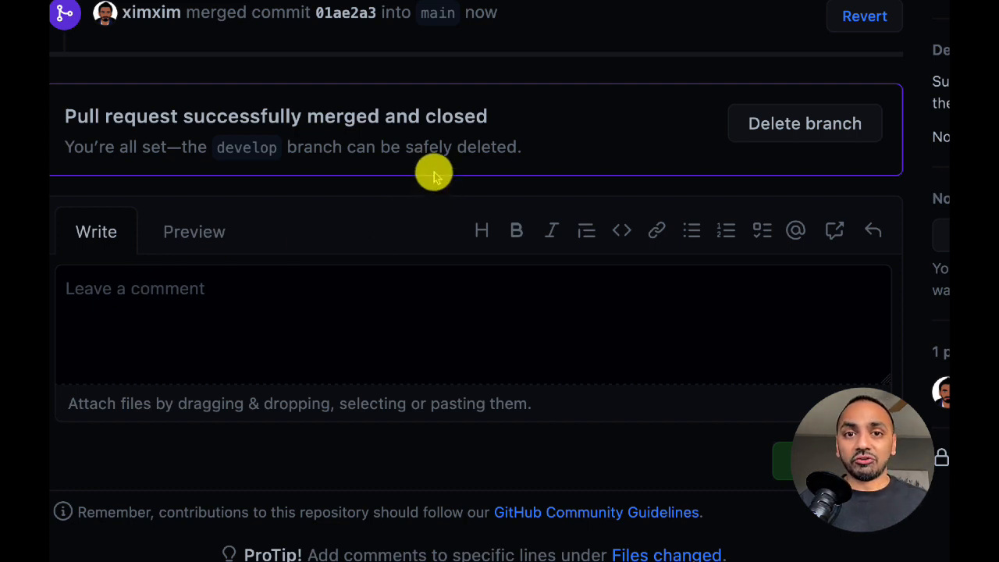
{"action": "left_click", "coordinate": [796, 128]}
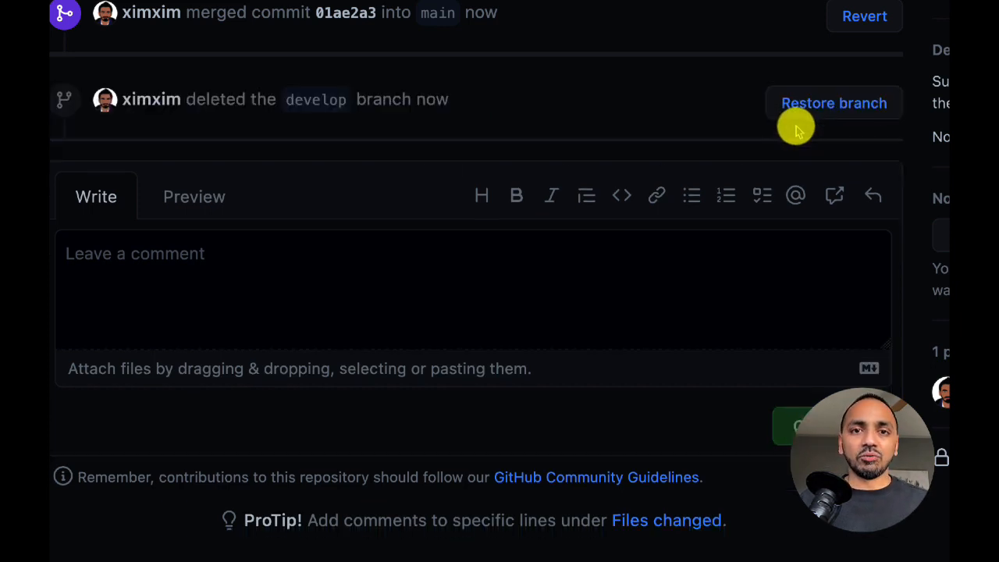
Open package.json from the main branch of test-api and check its start script.
{"action": "scroll", "coordinate": [709, 118], "scroll_direction": "up", "scroll_amount": 15}
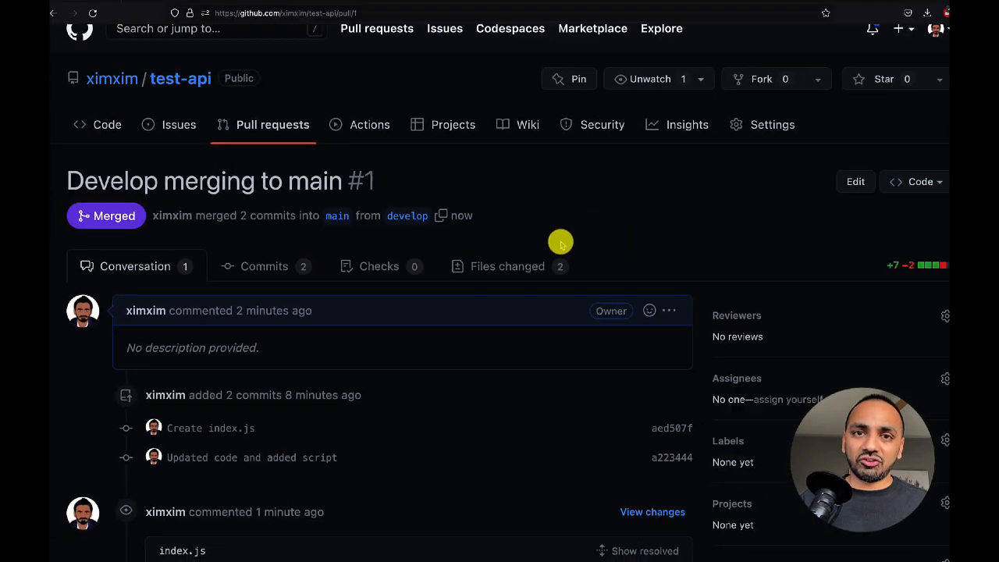
{"action": "left_click", "coordinate": [109, 134]}
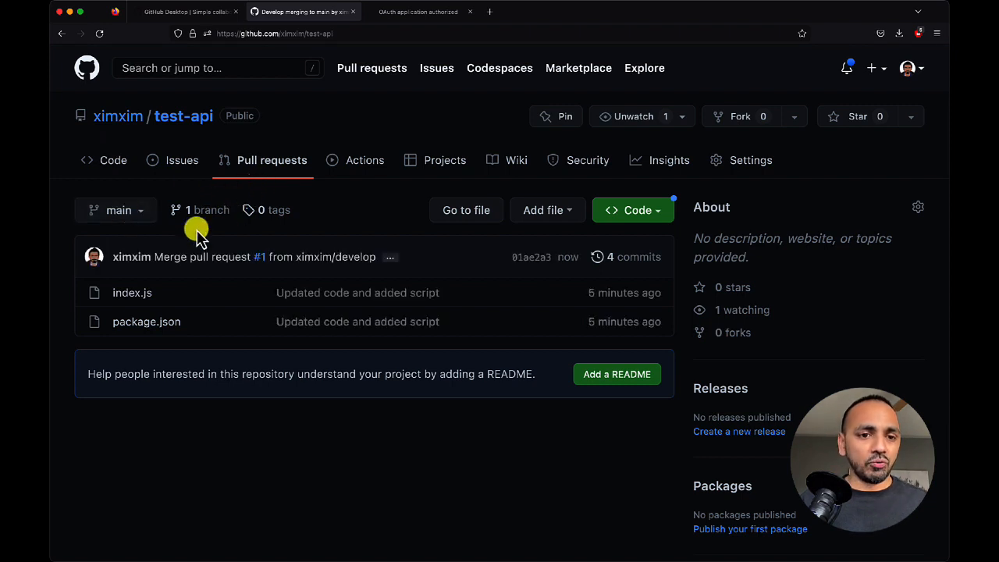
{"action": "left_click", "coordinate": [137, 326]}
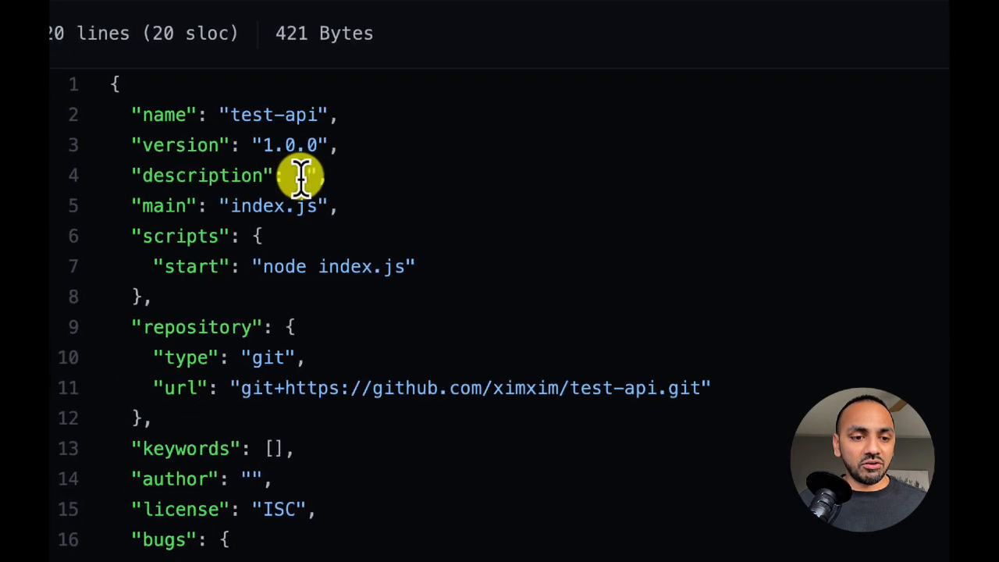
{"action": "left_click_drag", "start_coordinate": [152, 461], "coordinate": [373, 470]}
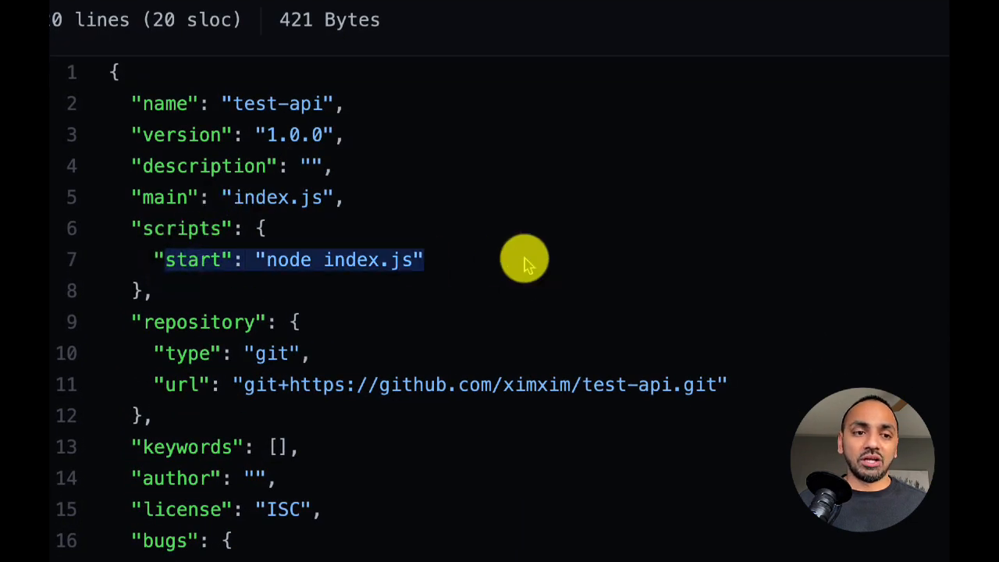